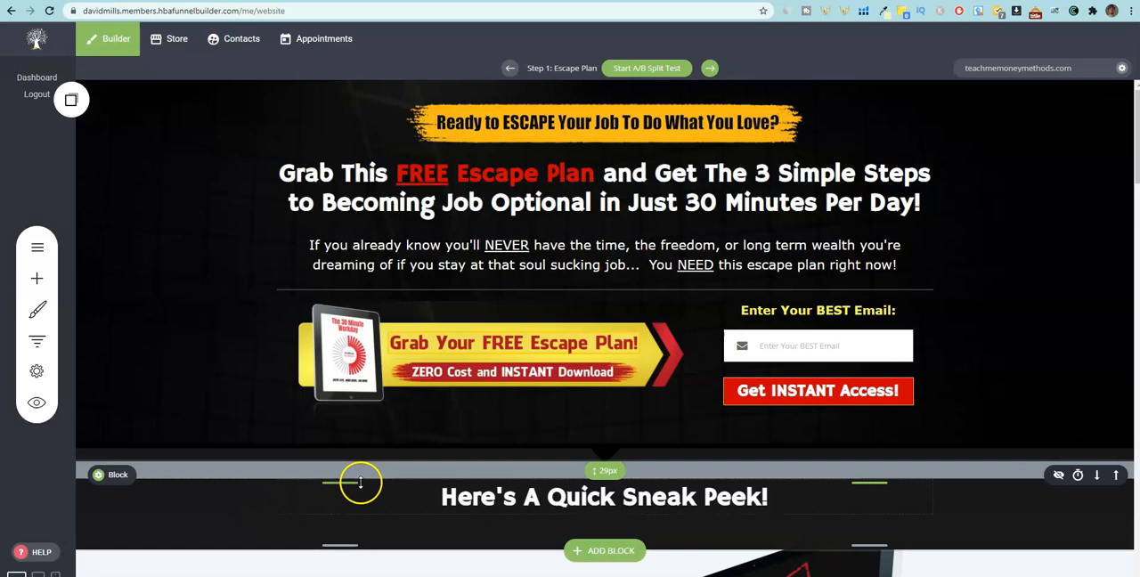
Review the Escape Plan capture page from its headline and email form down through the sneak peek section.
scroll(706, 466, down, 6)
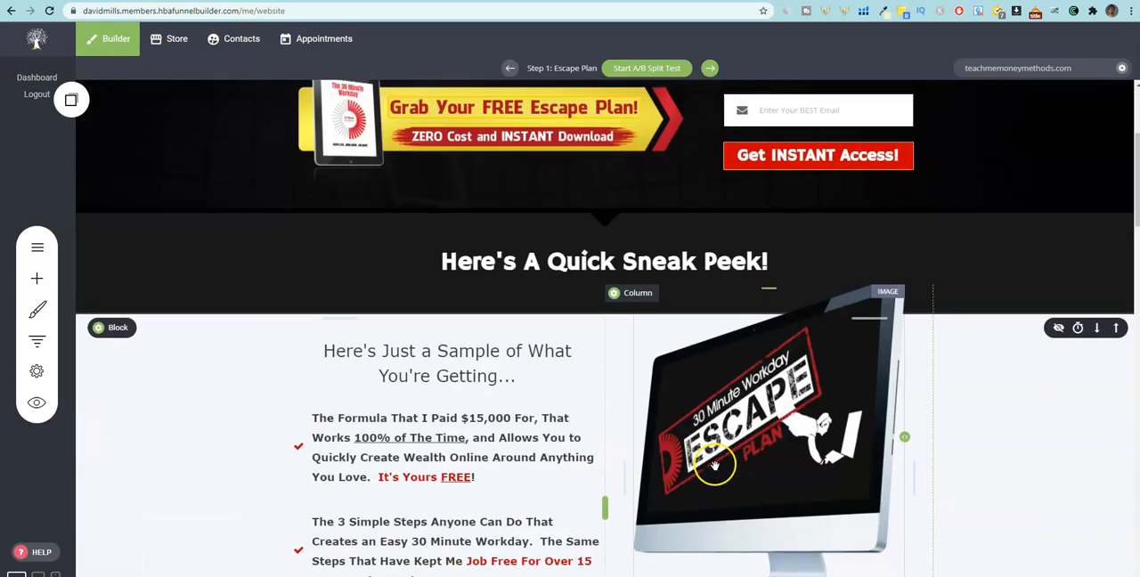
scroll(706, 466, up, 6)
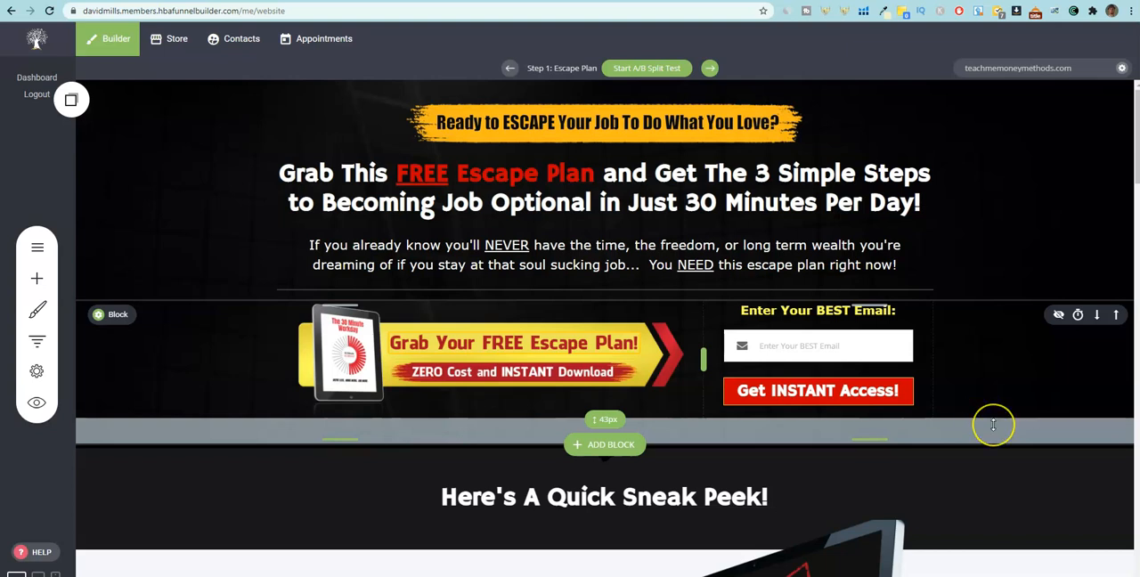
scroll(994, 424, down, 7)
scroll(993, 425, up, 4)
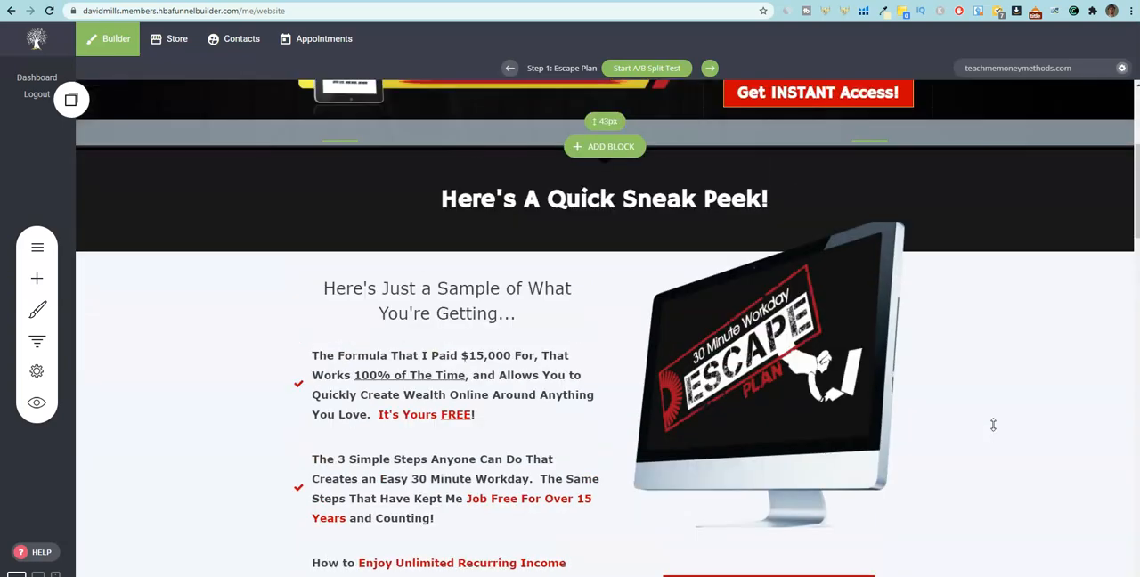
scroll(993, 425, up, 3)
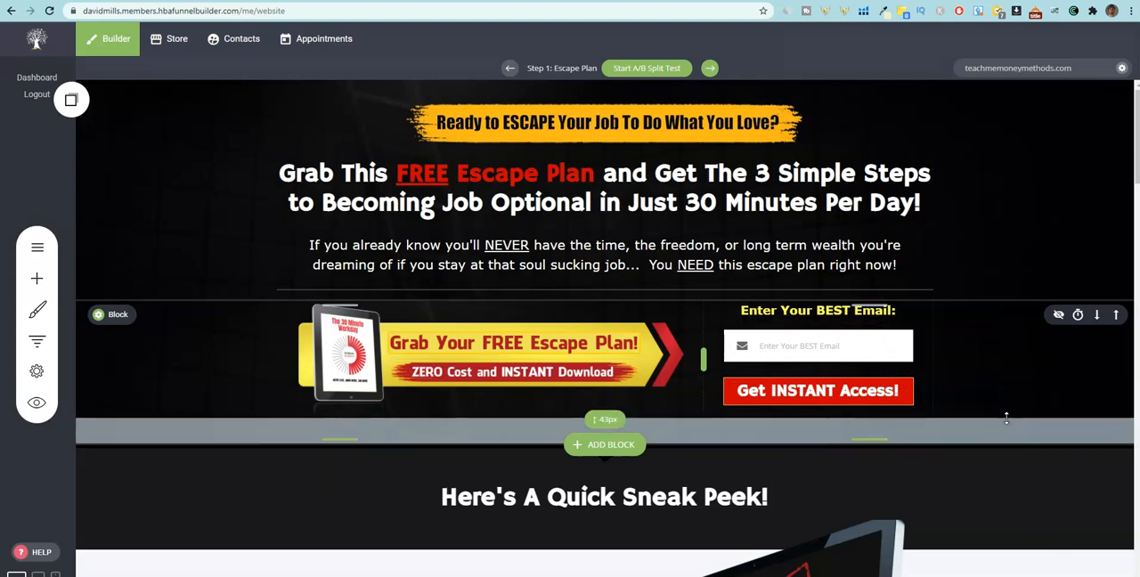
scroll(988, 392, down, 6)
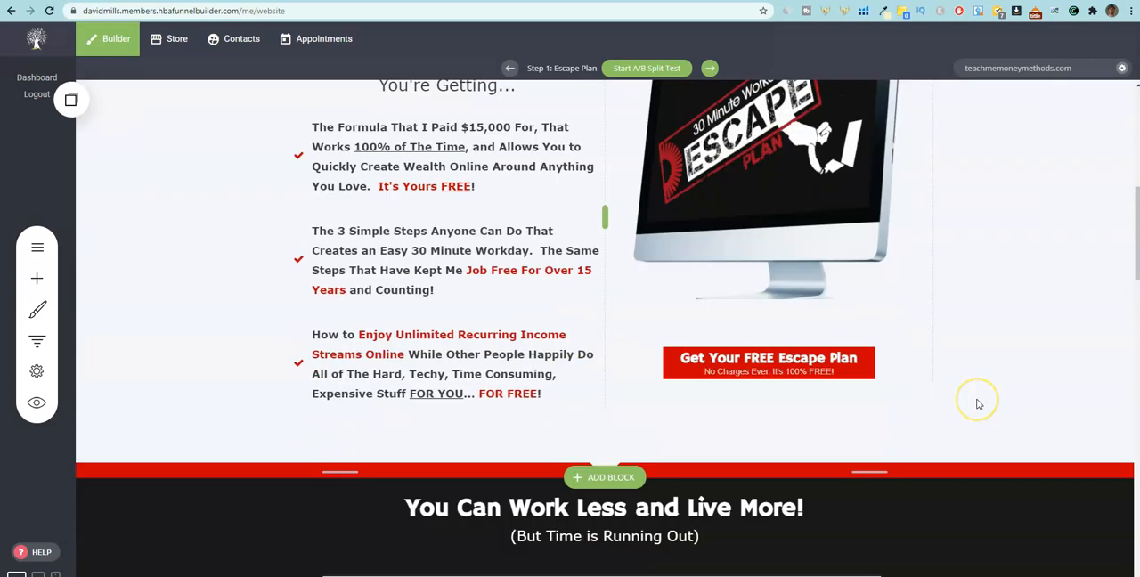
scroll(978, 401, up, 6)
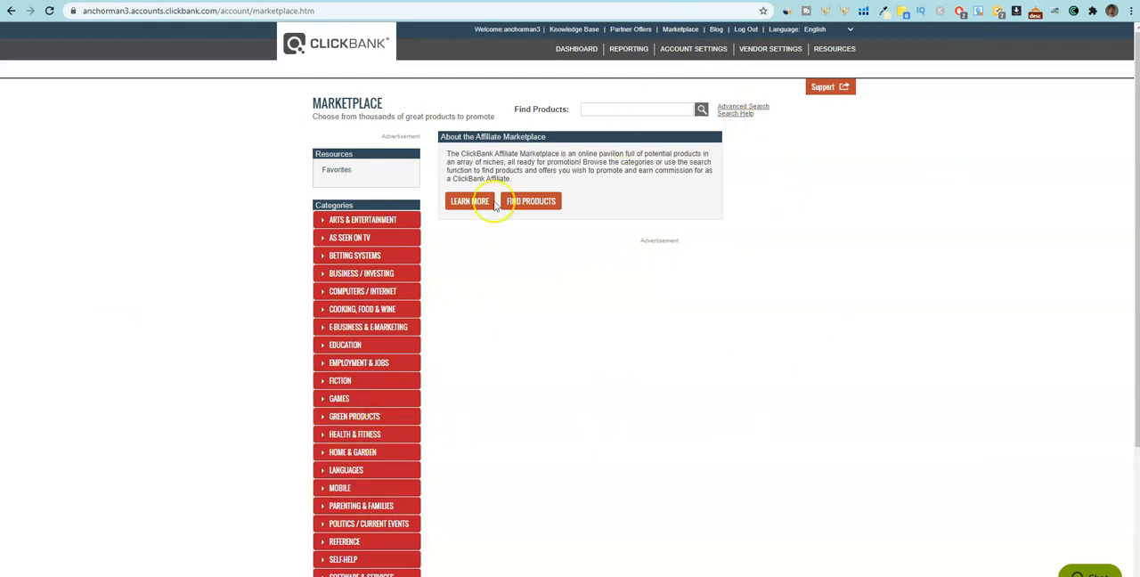
In the ClickBank marketplace, open the E-business & E-marketing category and sort the offers by Gravity.
click(376, 327)
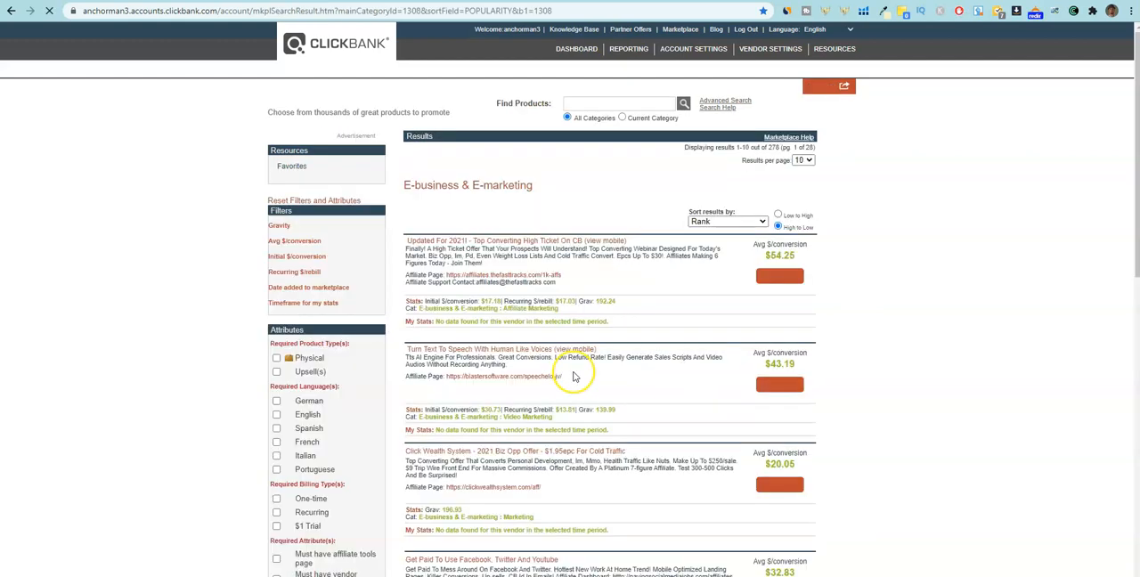
click(656, 223)
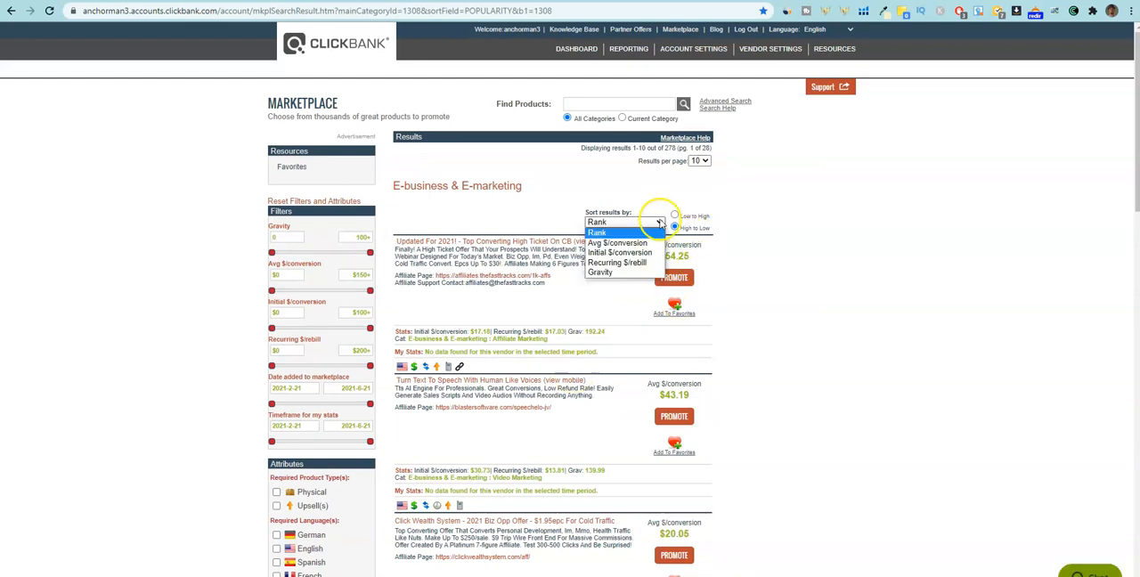
click(655, 267)
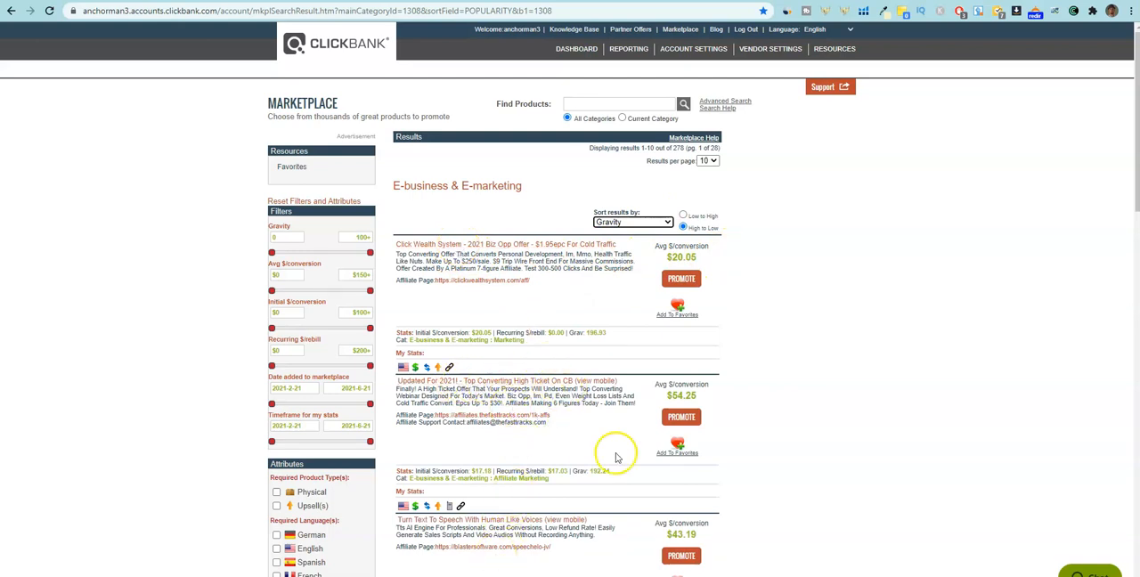
Open the Click Wealth System offer's sales page from the results and copy its main headline.
scroll(616, 457, down, 4)
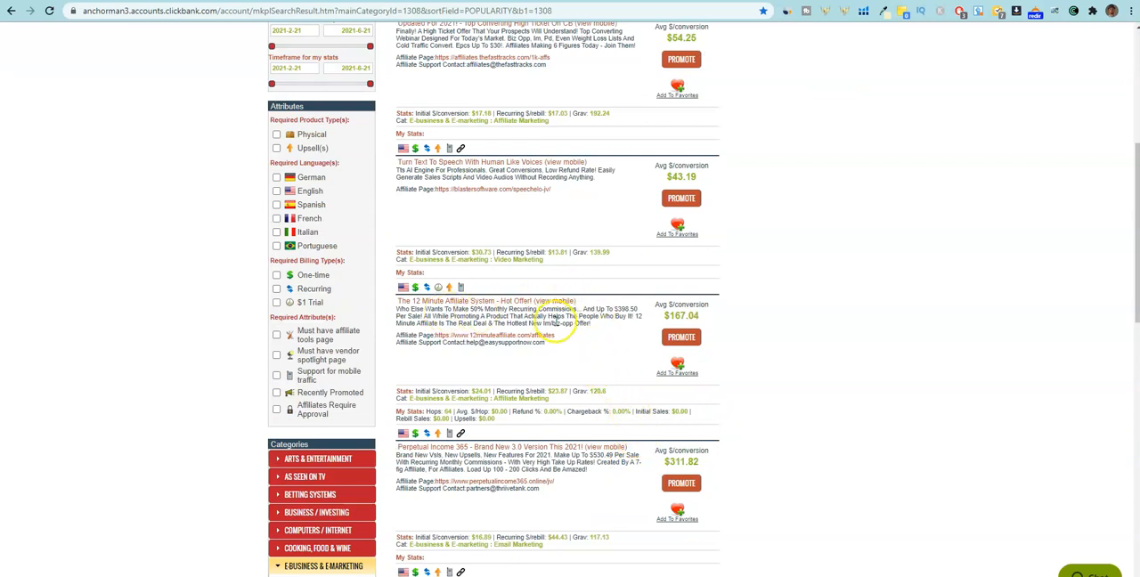
scroll(601, 363, up, 10)
click(505, 242)
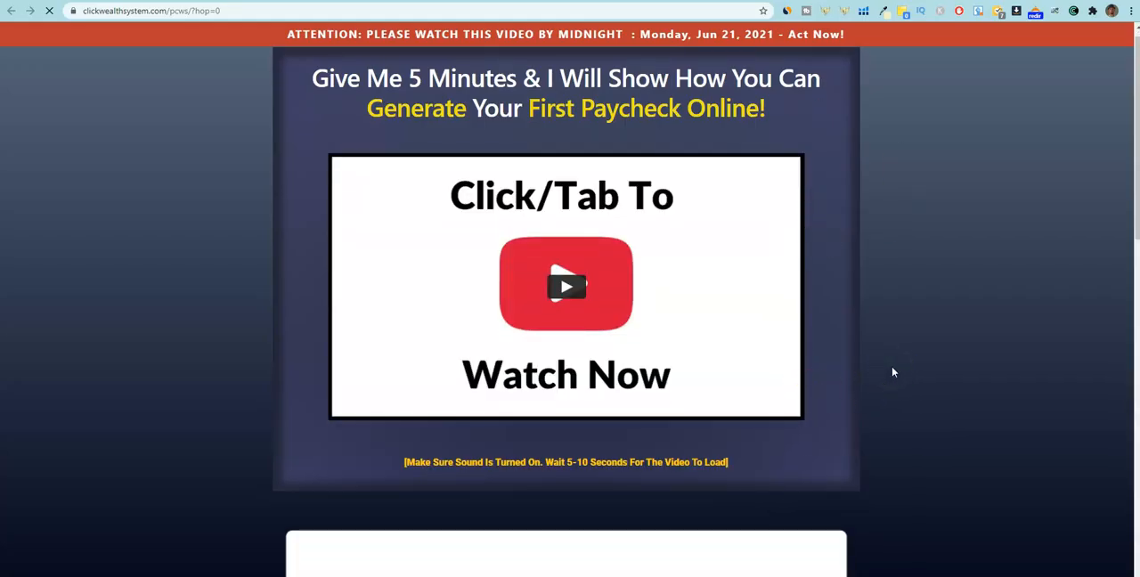
scroll(873, 377, down, 10)
scroll(865, 384, up, 3)
scroll(865, 384, up, 7)
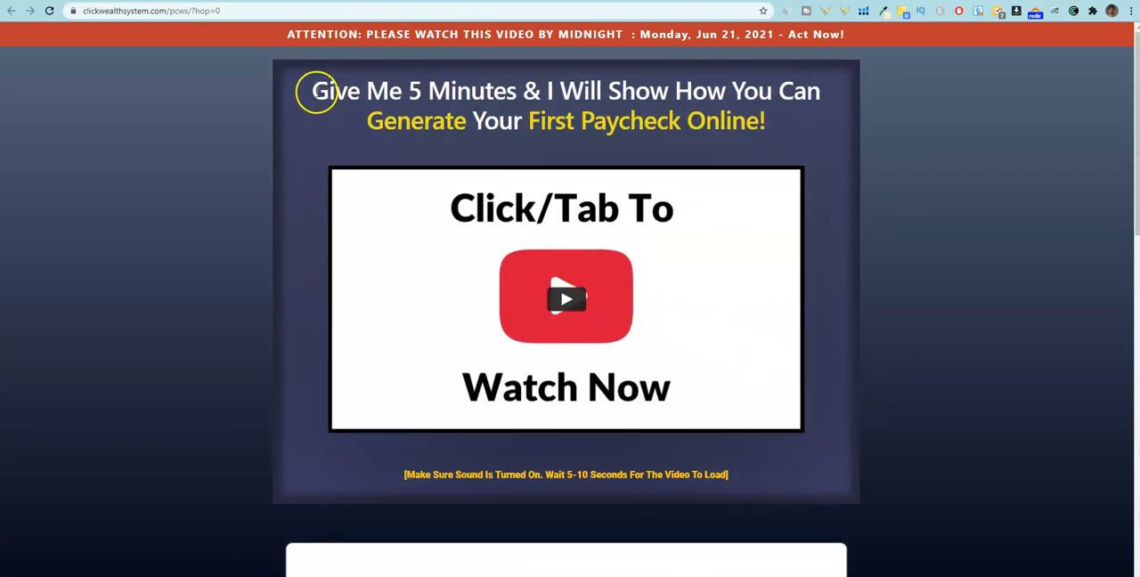
drag(311, 90, 828, 118)
key(ctrl+c)
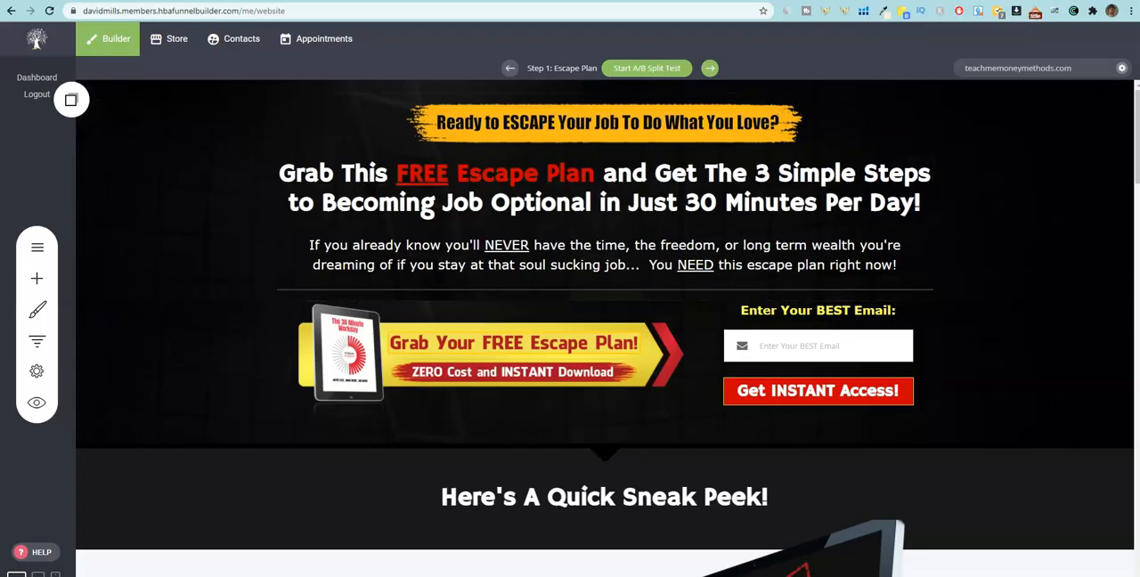
Switch to the funnel builder, go through the funnel's existing steps and start adding a new page step.
click(36, 339)
scroll(448, 392, down, 10)
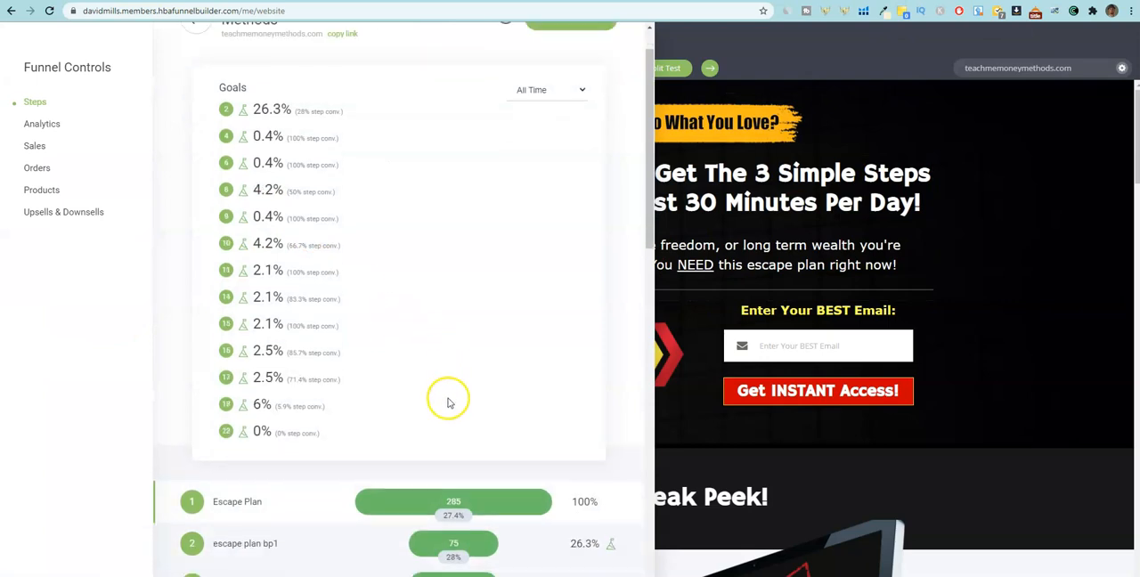
scroll(443, 365, up, 3)
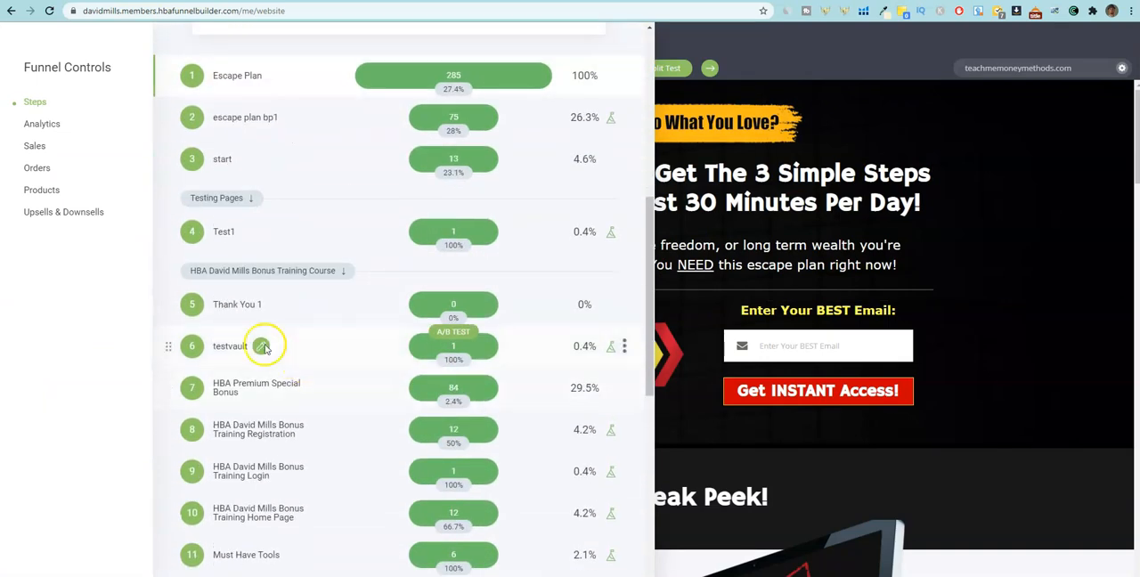
scroll(330, 436, down, 2)
scroll(347, 498, down, 5)
scroll(328, 491, up, 1)
scroll(318, 393, down, 1)
click(229, 567)
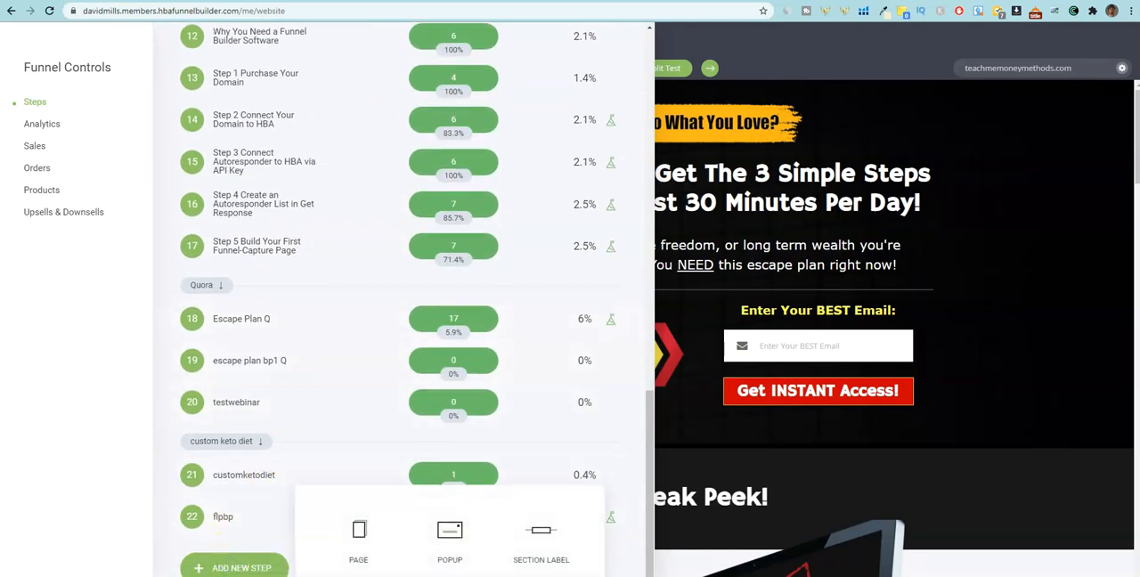
click(360, 534)
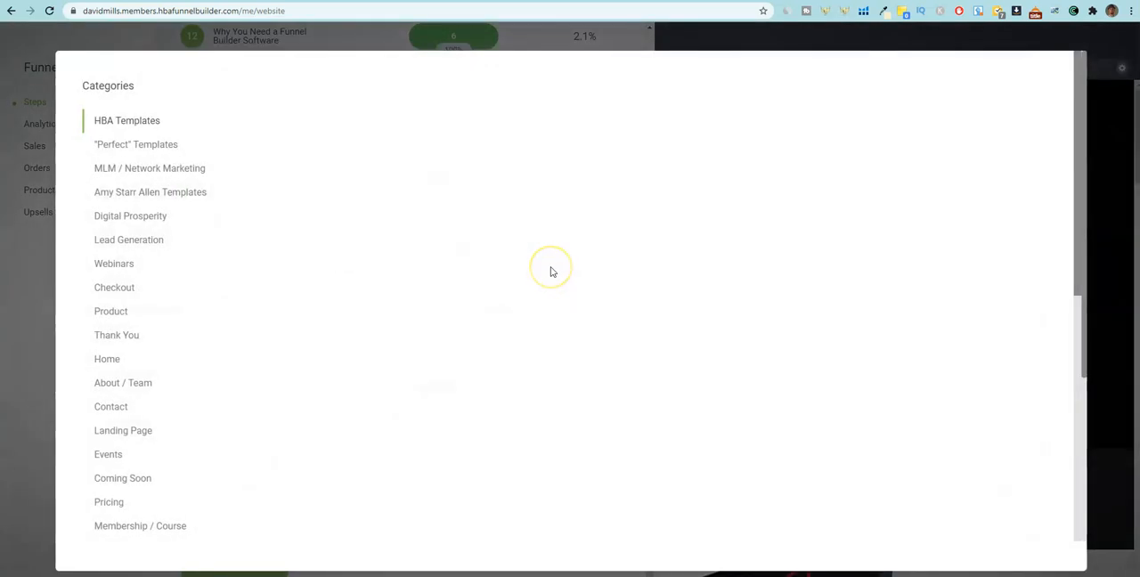
Browse the page templates and select the "BREAKING NEWS" opt-in template from the Digital Prosperity category.
scroll(147, 512, down, 2)
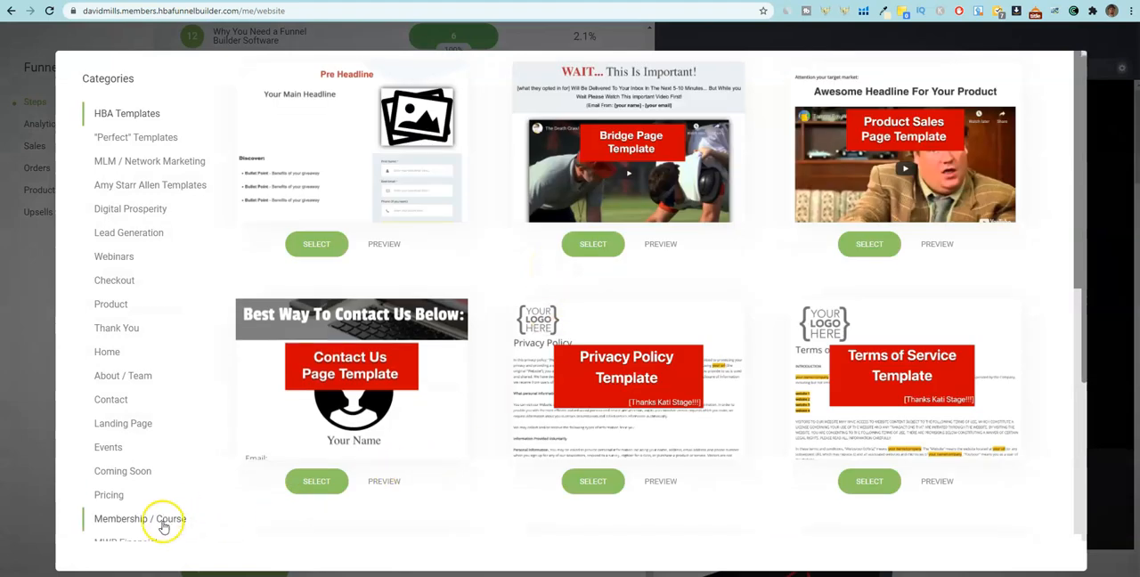
scroll(141, 503, down, 1)
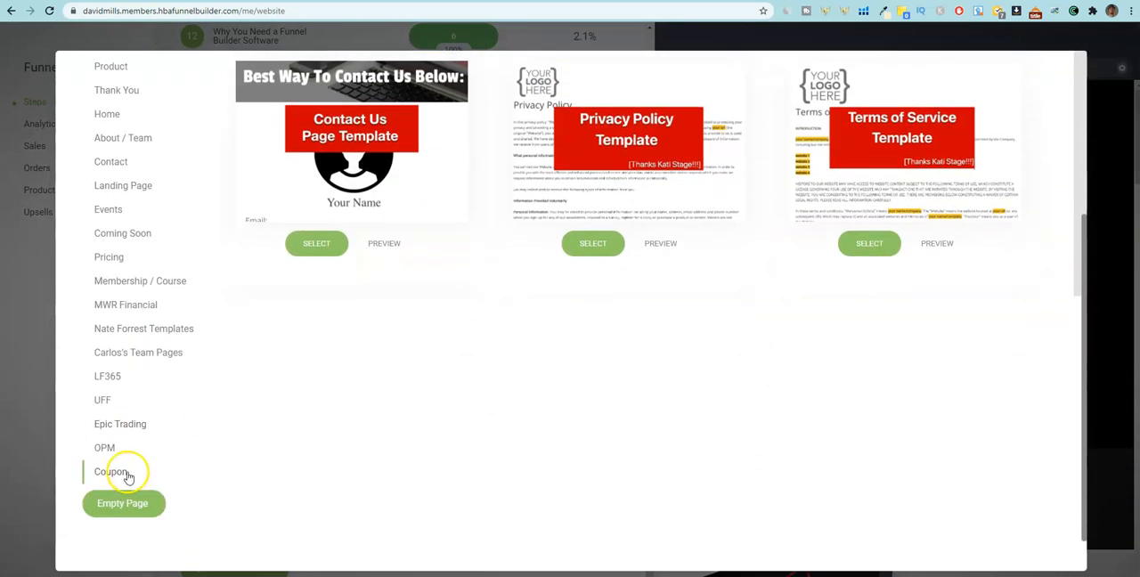
scroll(122, 391, up, 3)
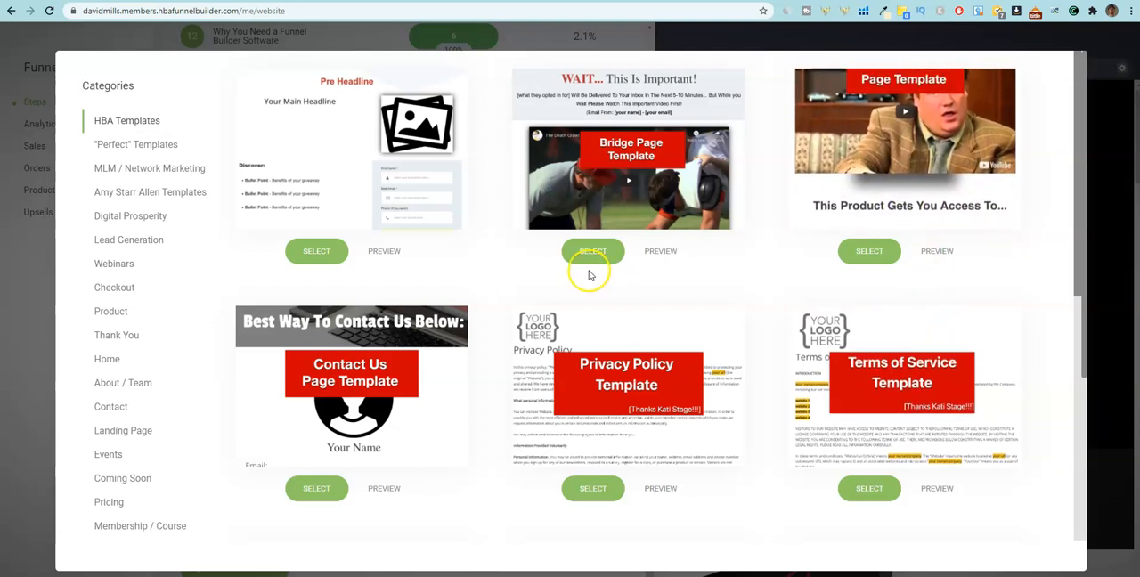
scroll(570, 285, down, 2)
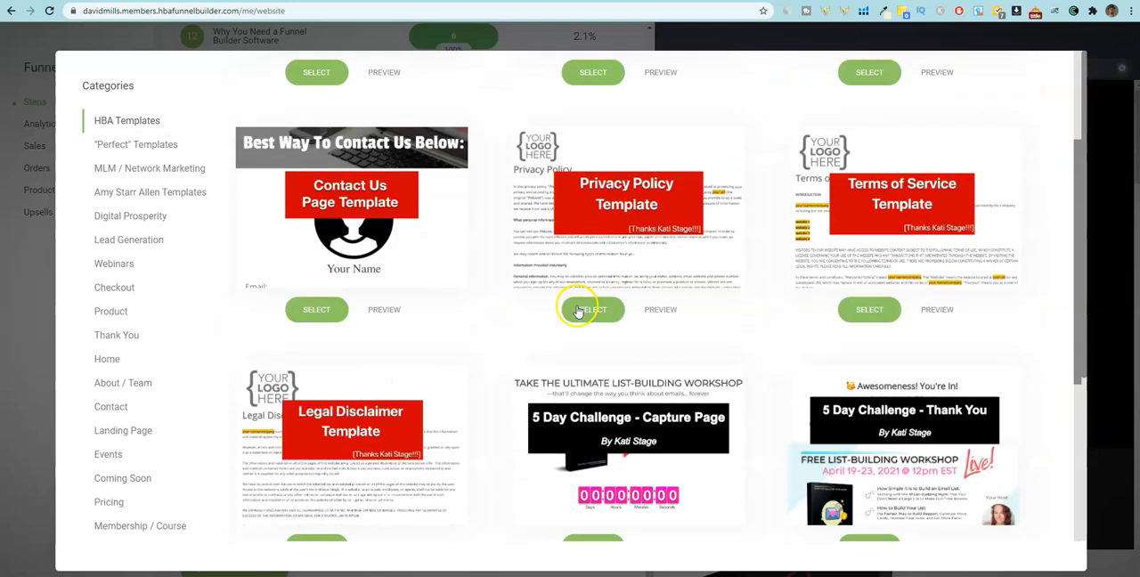
scroll(577, 311, down, 3)
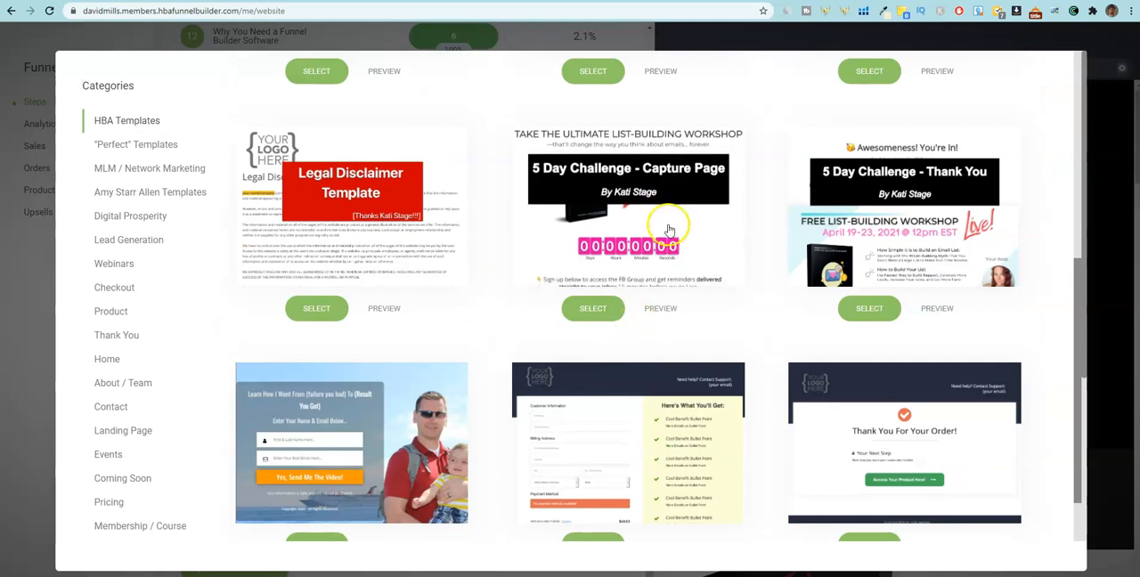
click(130, 215)
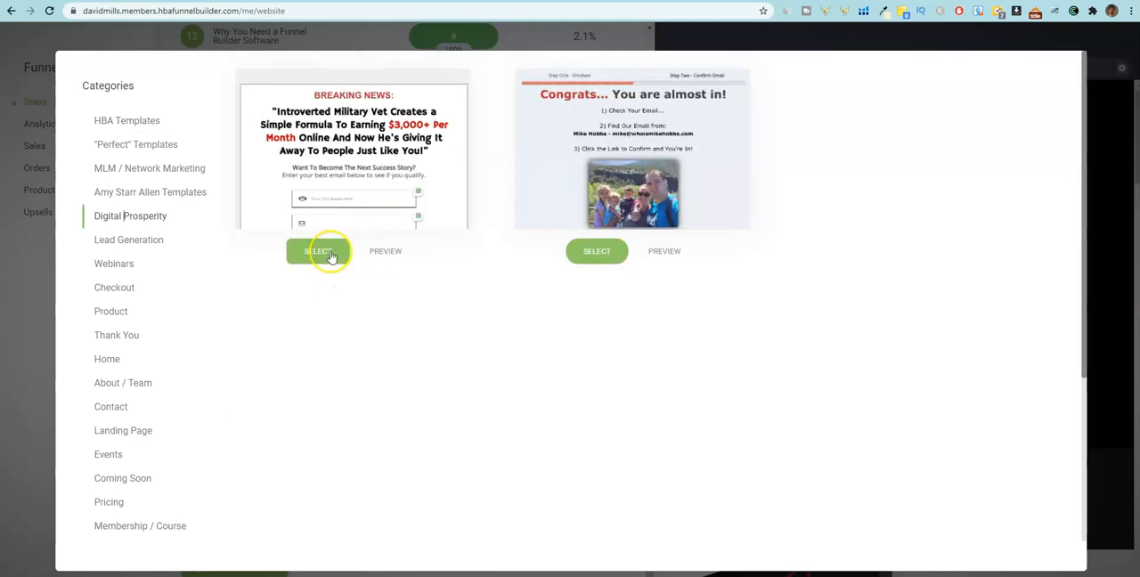
click(330, 256)
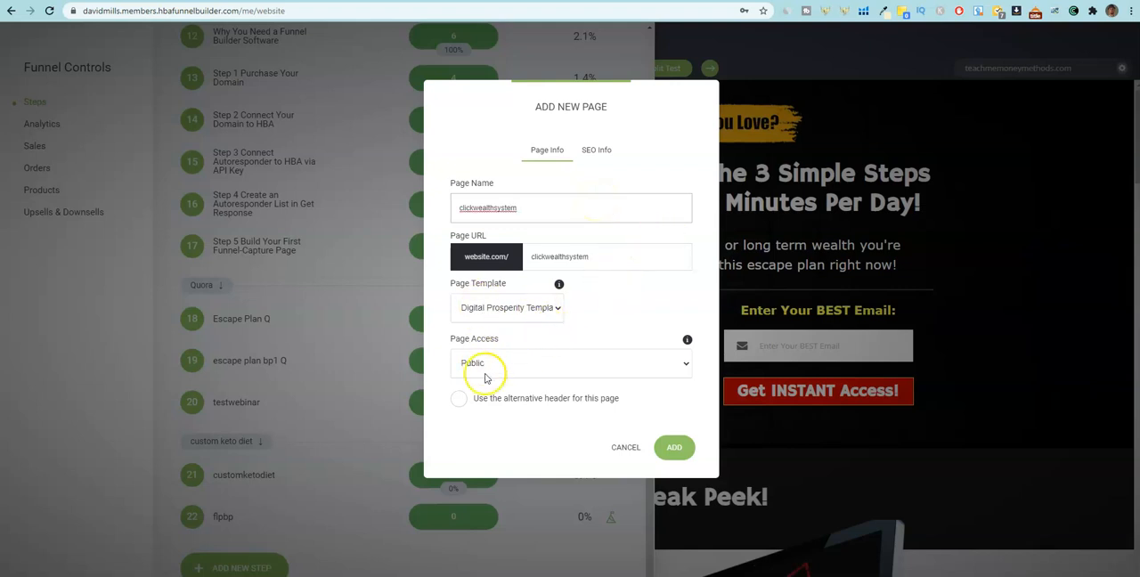
Name the page clickwealthsystem, use the same text for its URL, add it to the funnel and look it over.
click(694, 455)
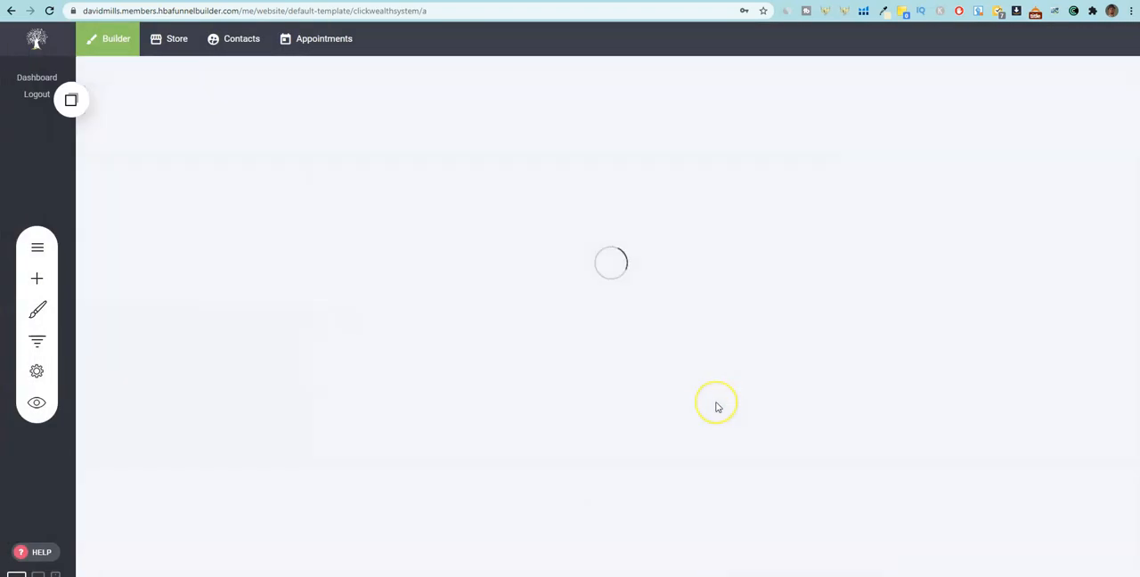
scroll(694, 452, down, 3)
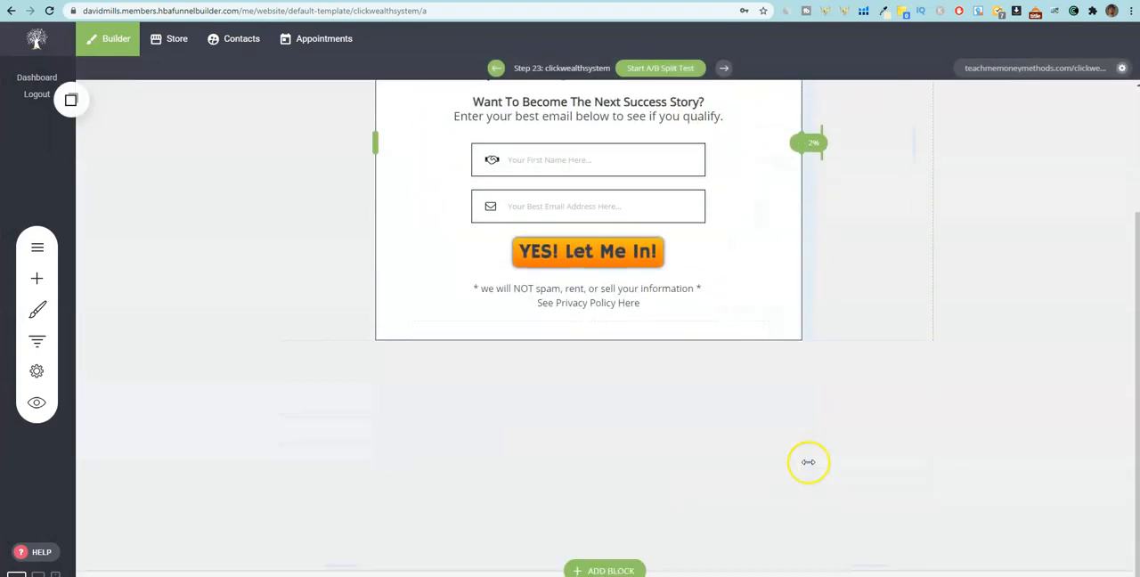
scroll(809, 463, up, 3)
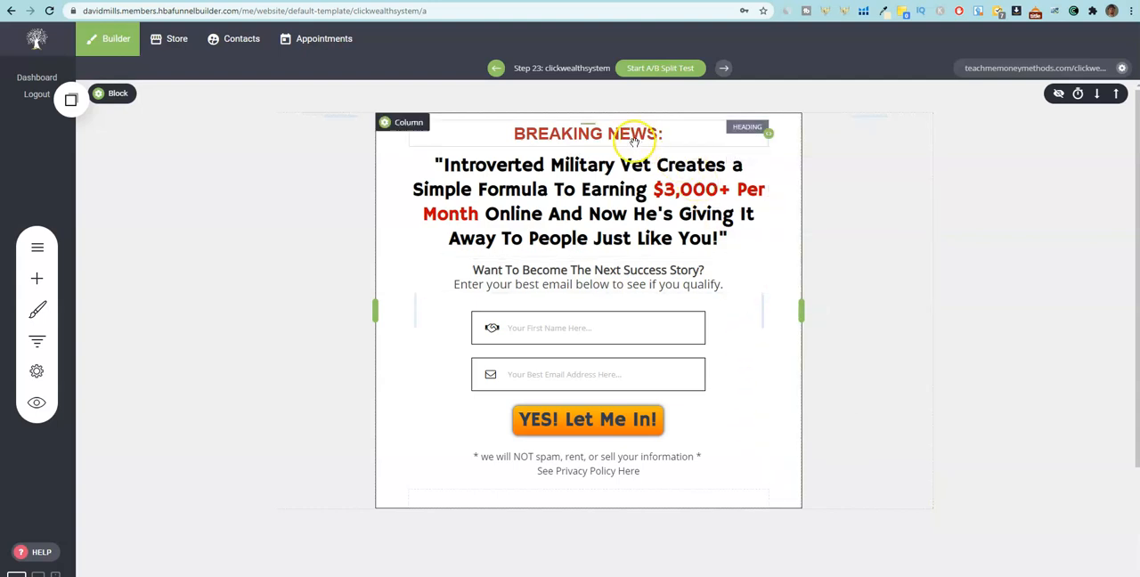
Replace the template's main headline with "Give Me 5 Minutes & I Will Show How You Can Generate Your First Paycheck Online!".
click(639, 162)
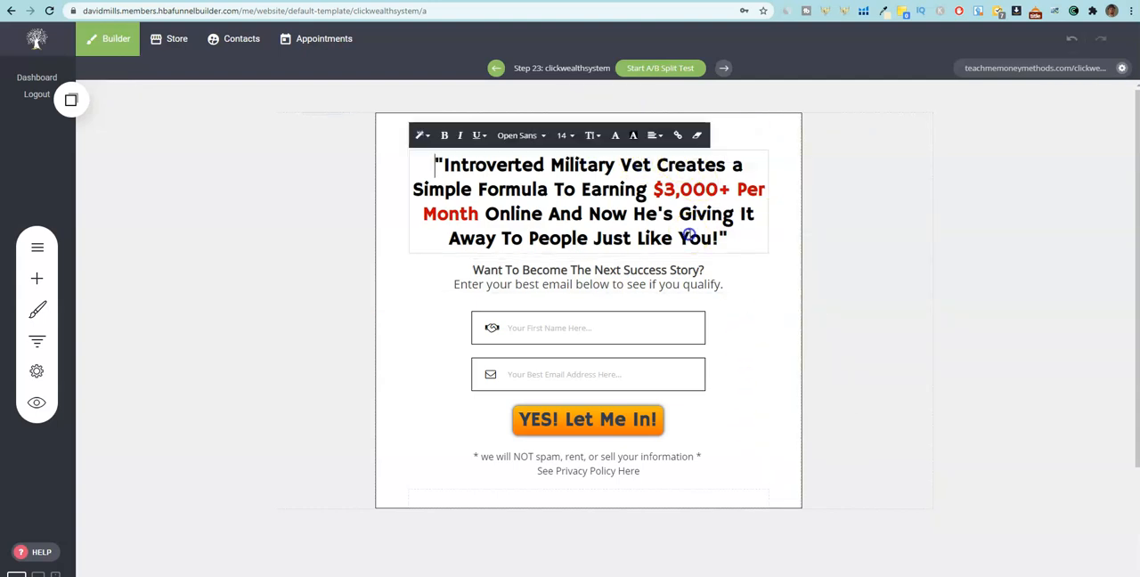
click(690, 235)
drag(727, 238, 435, 160)
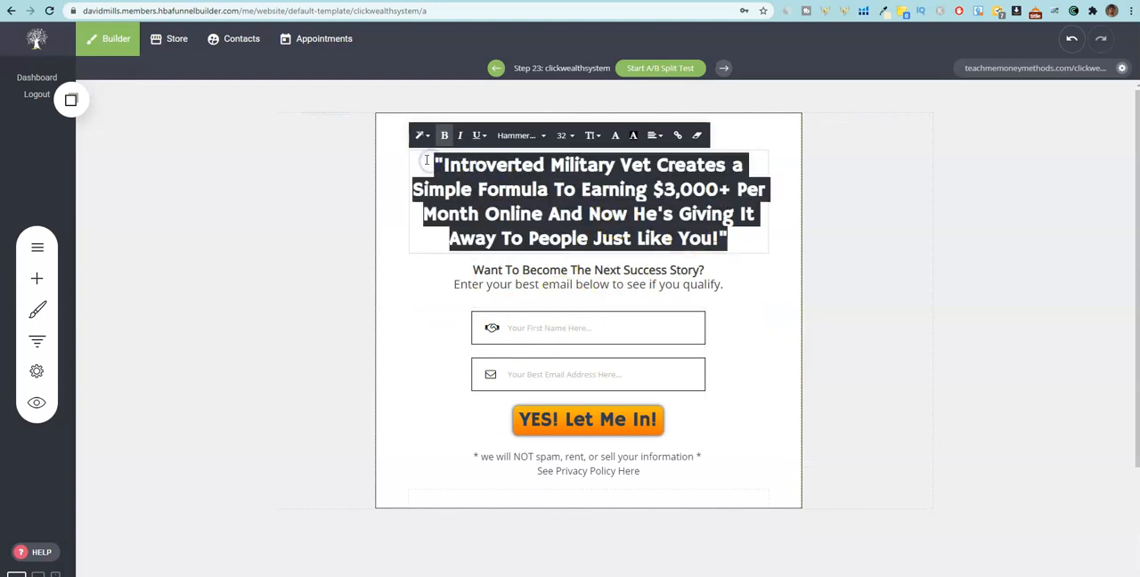
key(ctrl+v)
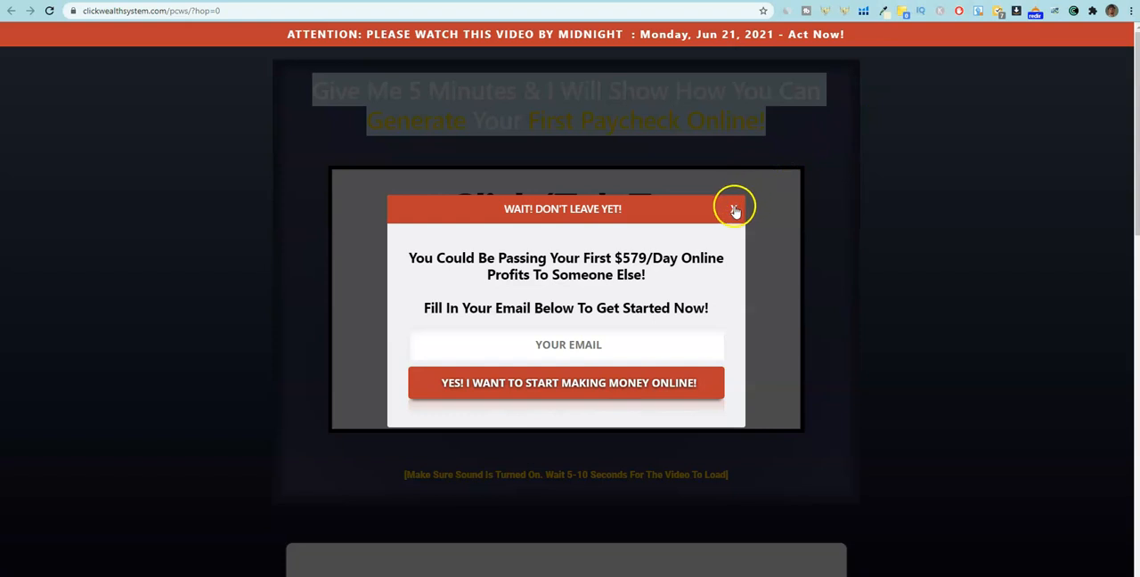
click(732, 209)
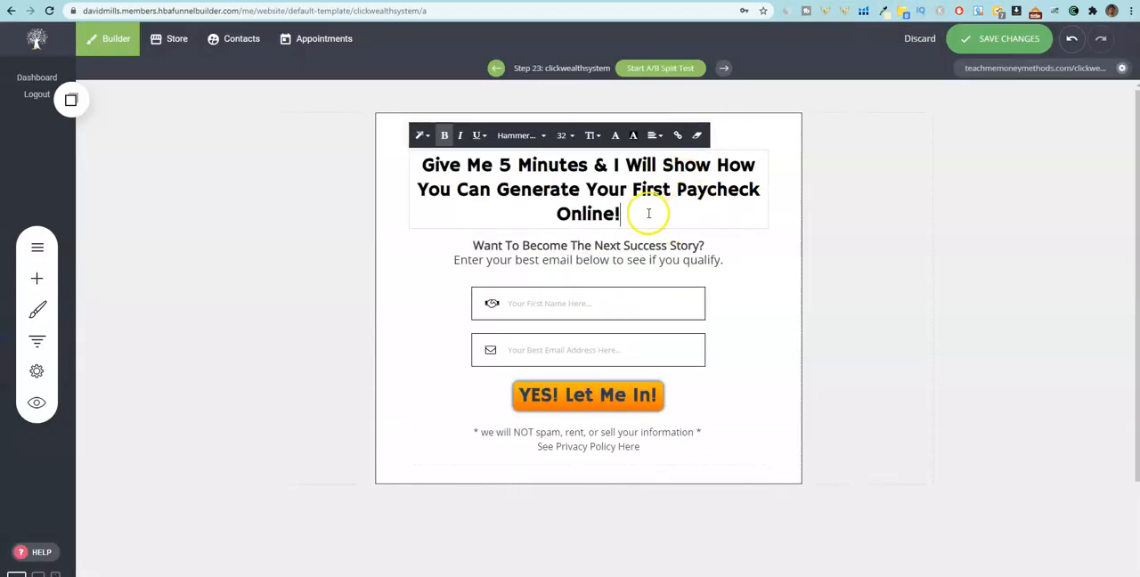
Color the phrases "First Paycheck Online!" and "Give Me 5 Minutes" red in the headline.
drag(649, 214, 627, 185)
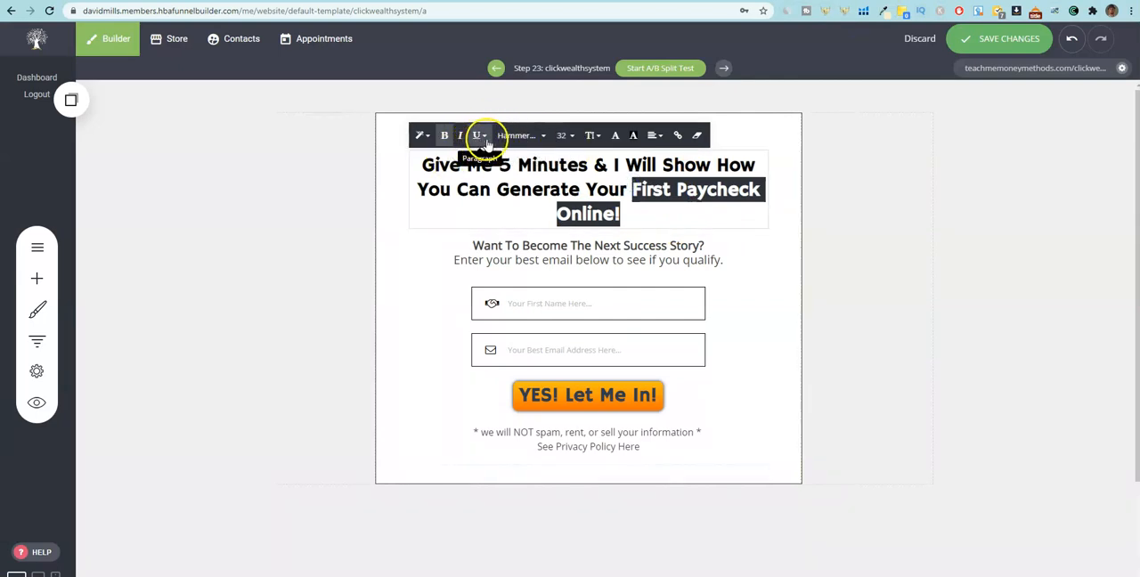
click(627, 136)
click(680, 385)
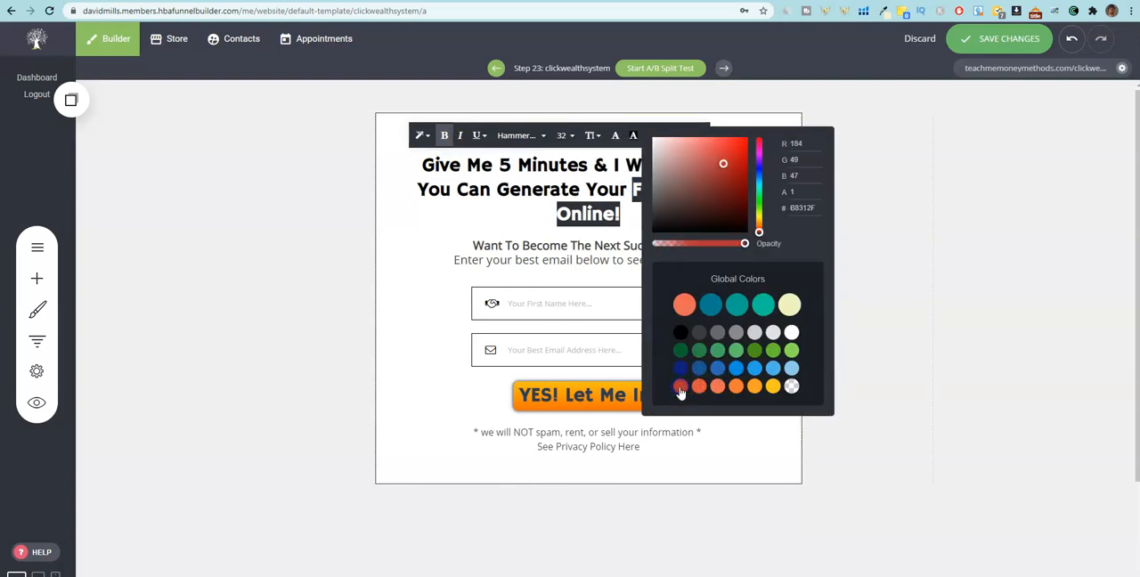
click(564, 305)
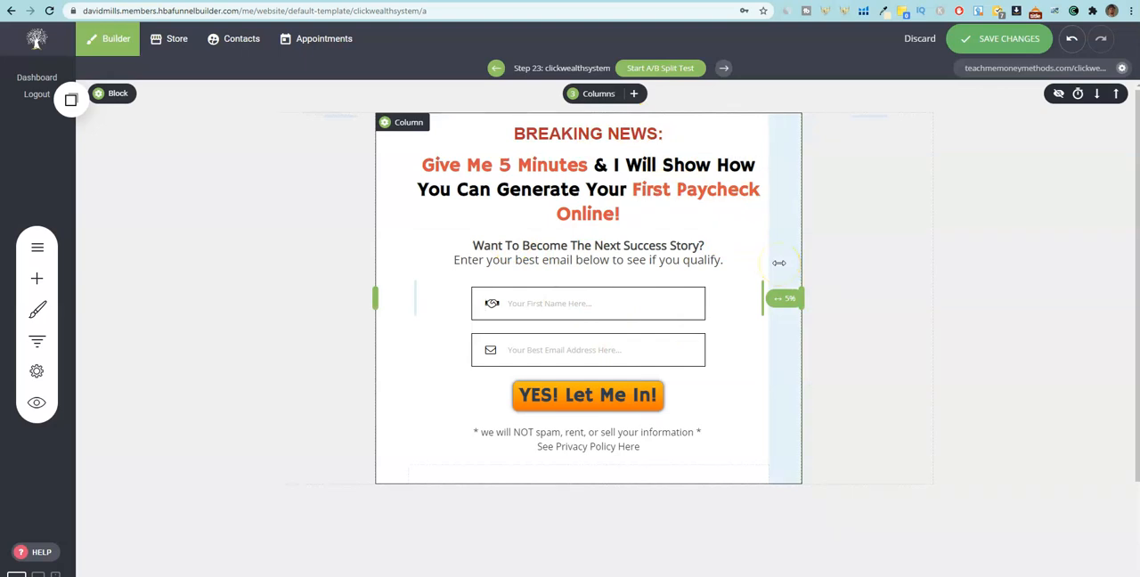
Set the font size of the whole main headline to 48.
click(736, 211)
double_click(655, 202)
click(568, 136)
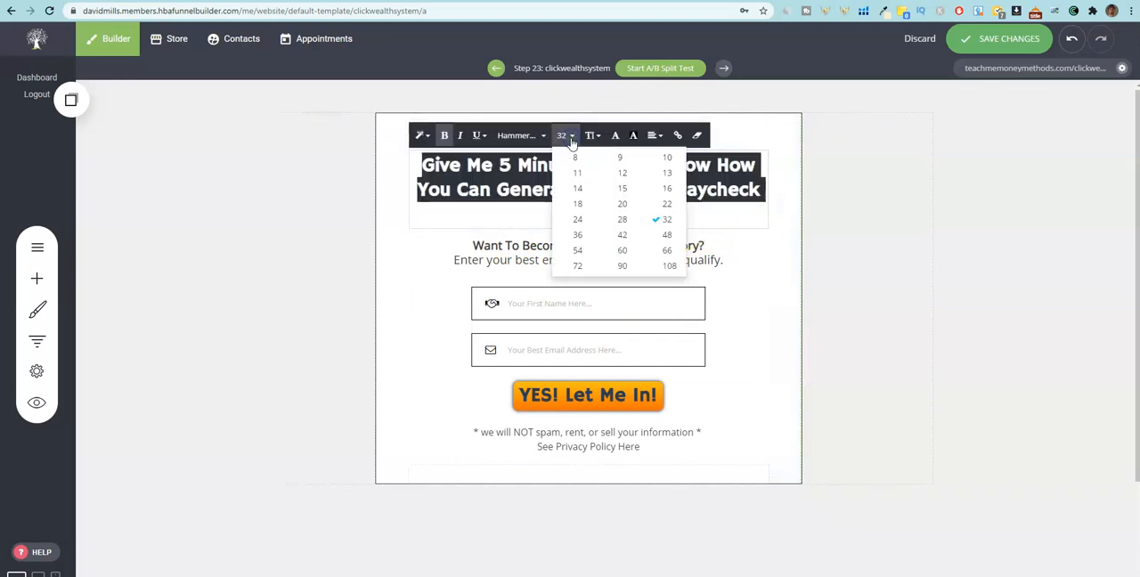
click(667, 234)
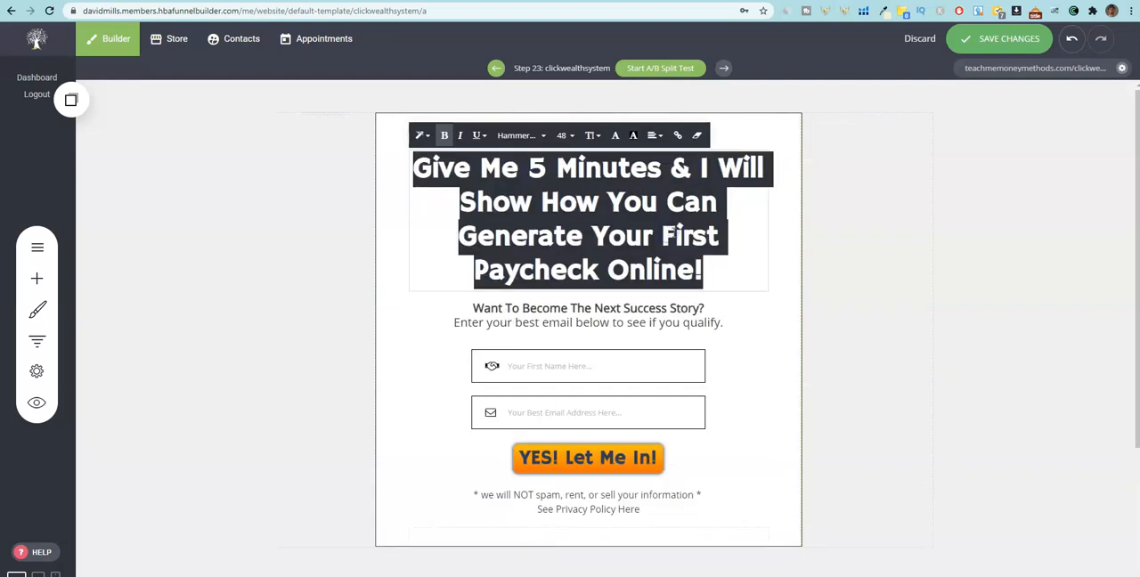
click(766, 326)
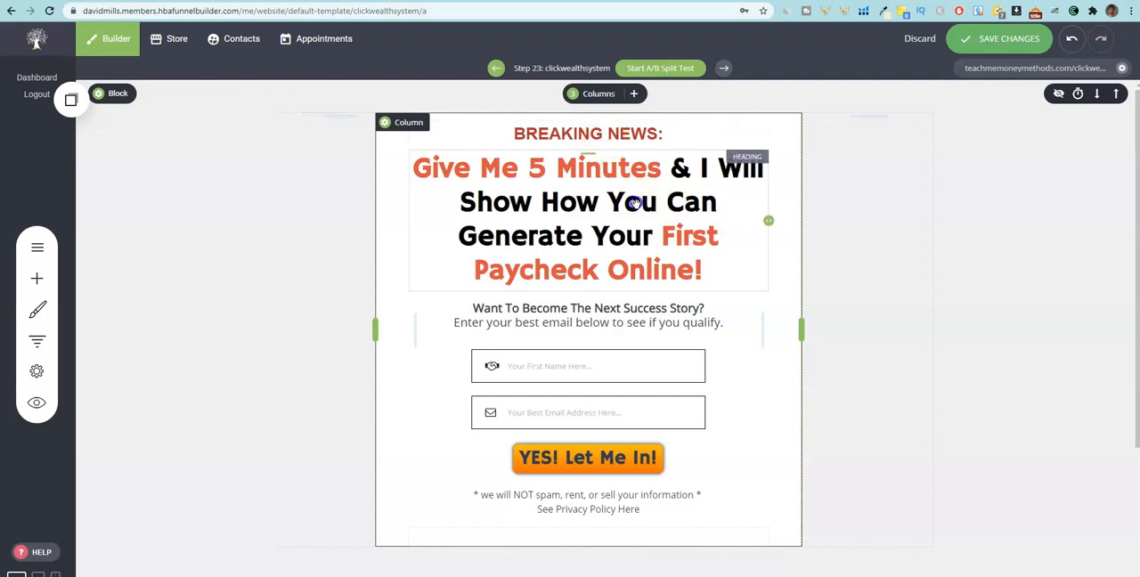
Change the font of the whole main headline to Open Sans.
click(690, 267)
drag(703, 270, 400, 181)
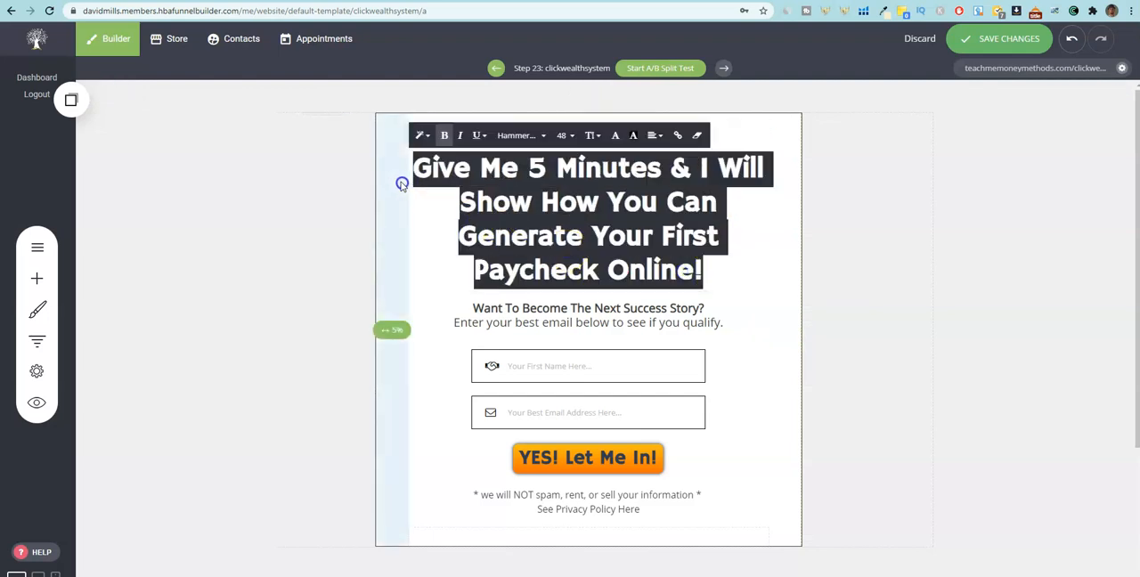
click(545, 136)
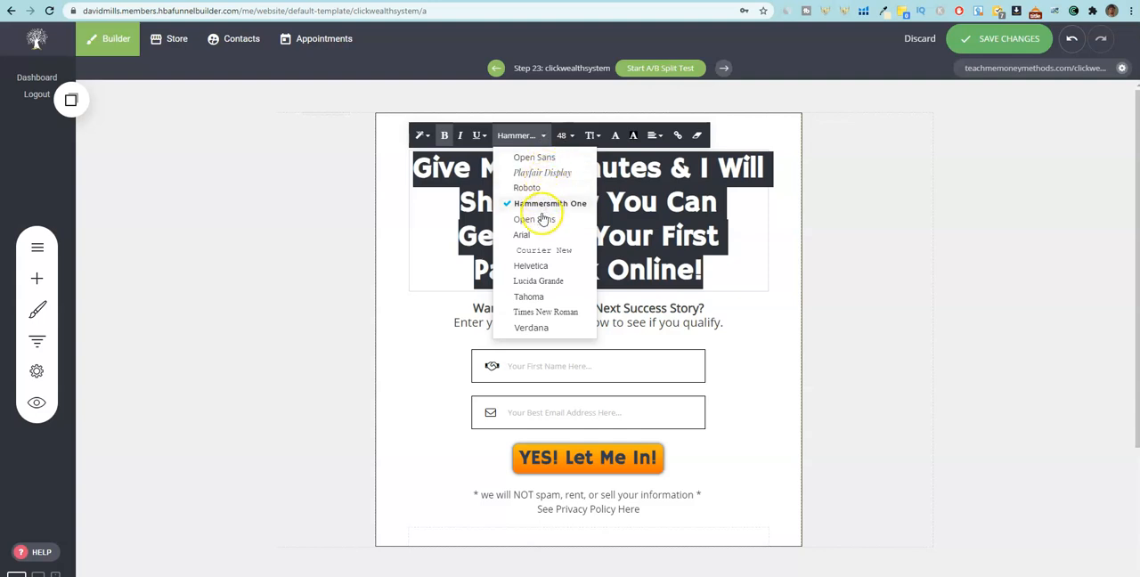
scroll(541, 234, down, 2)
scroll(540, 245, up, 2)
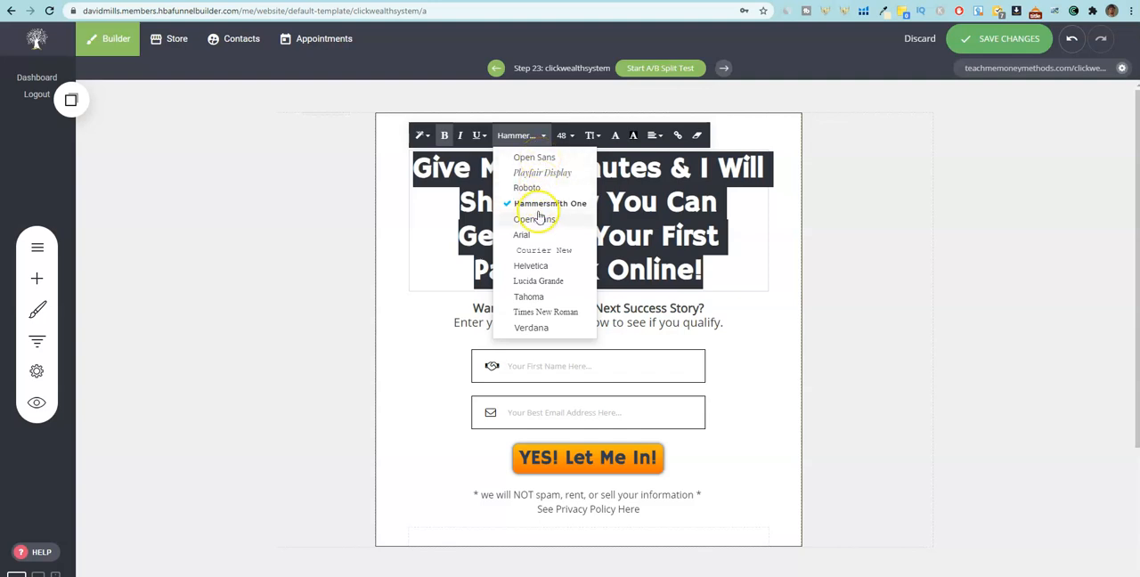
click(533, 219)
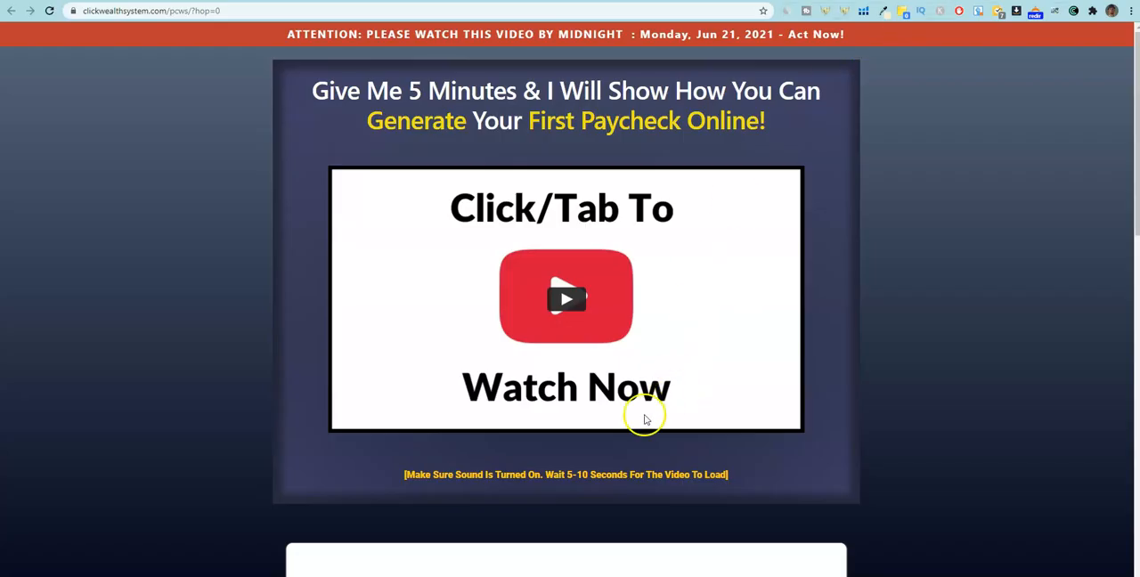
Review the Click Wealth System sales page down to its email sign-up section for subheadline wording.
scroll(642, 315, down, 3)
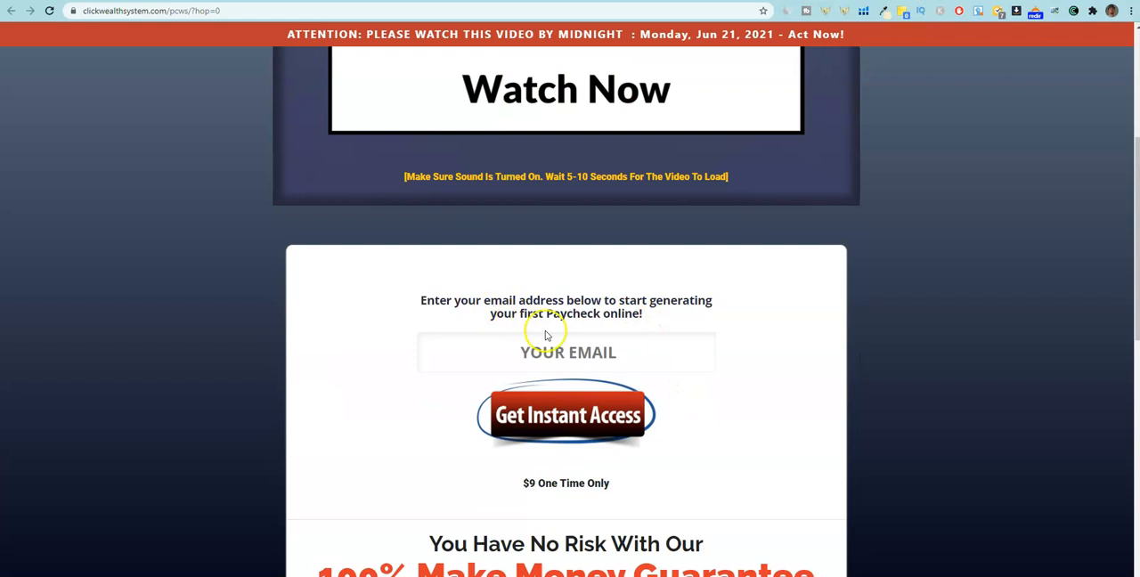
scroll(554, 346, down, 3)
scroll(588, 285, up, 3)
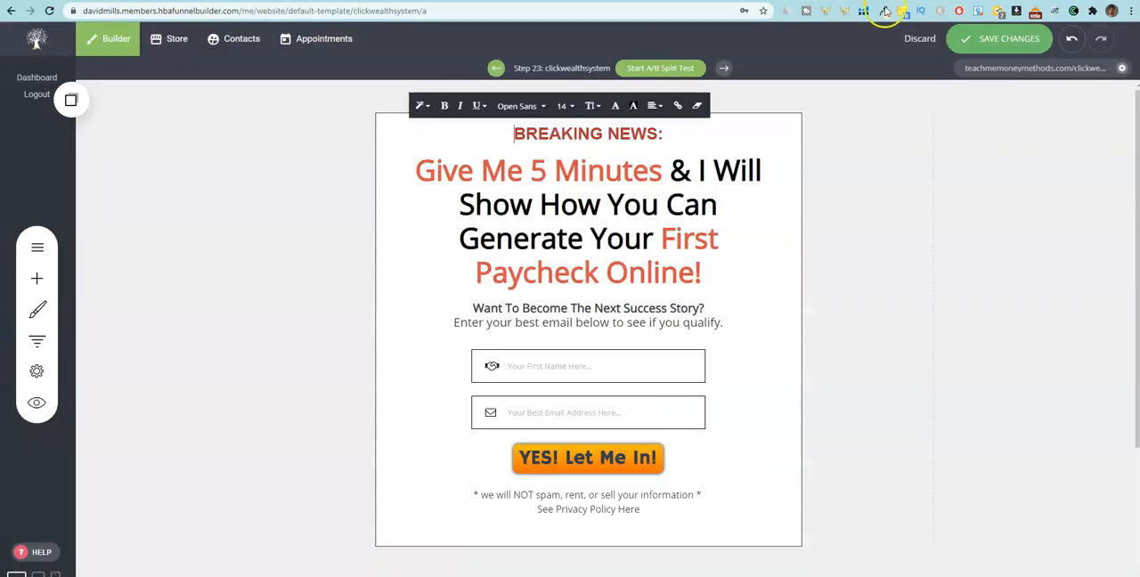
Replace the subheadline with "Put your best email in the sign up form below and I will show you exactly how to get your first paycheck!".
click(628, 325)
drag(724, 322, 460, 308)
text(Put your be)
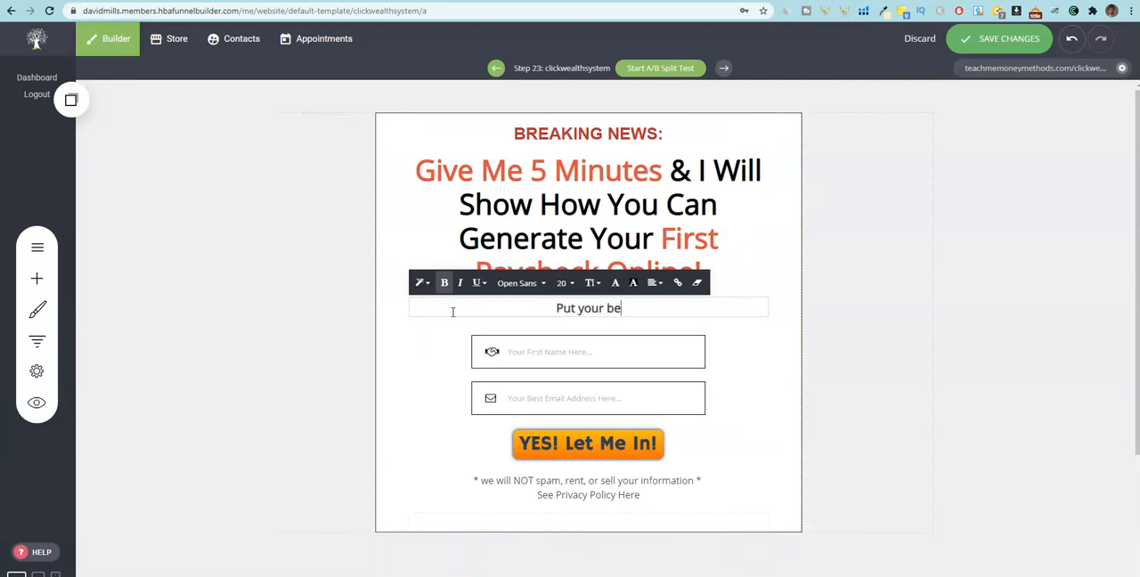
text(st email in th)
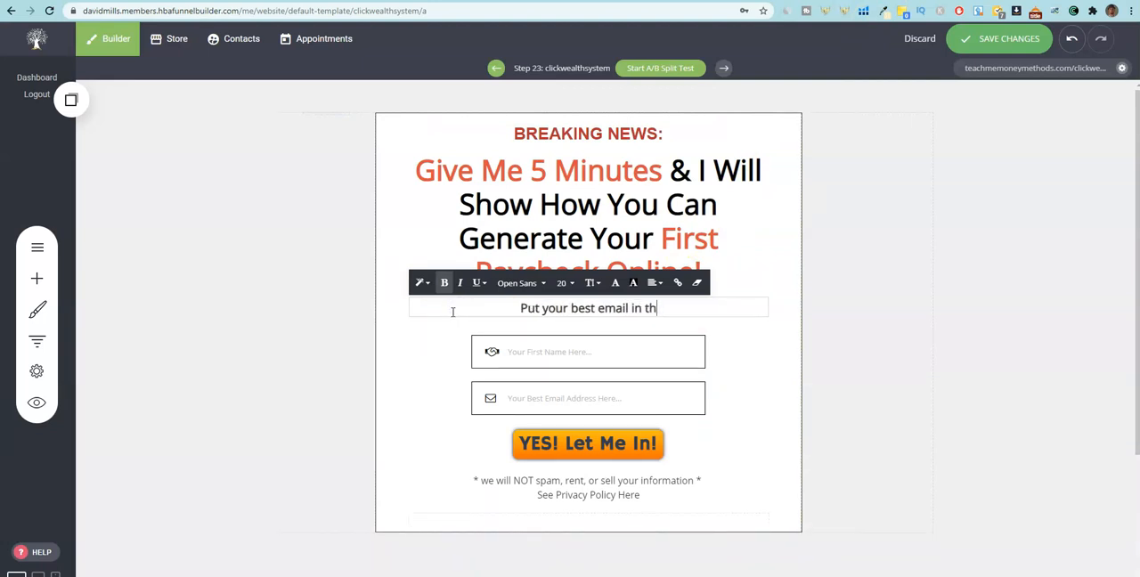
text(e sign up form)
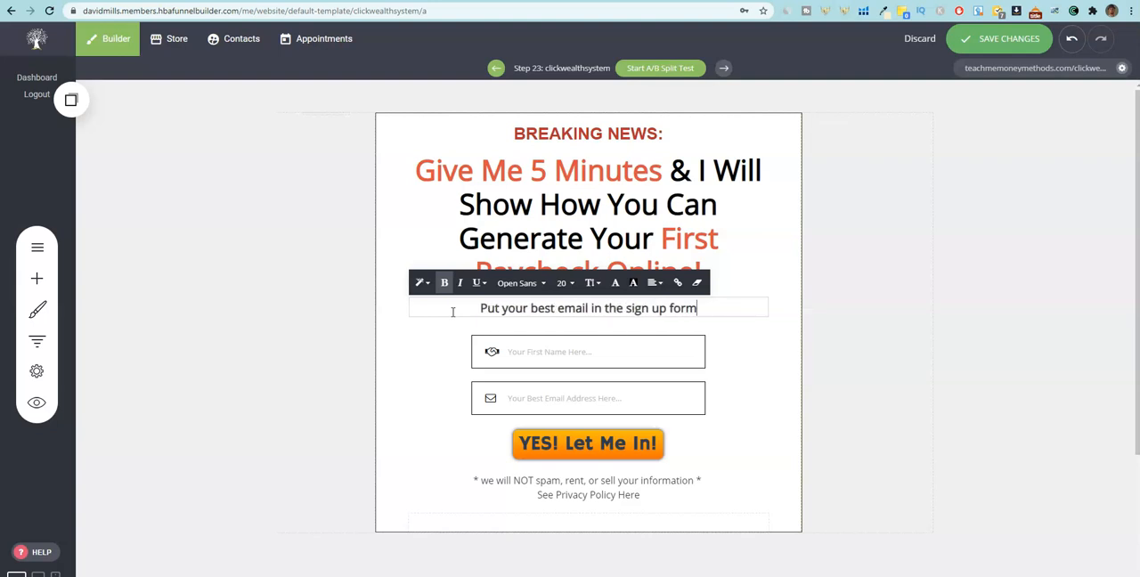
text( below and )
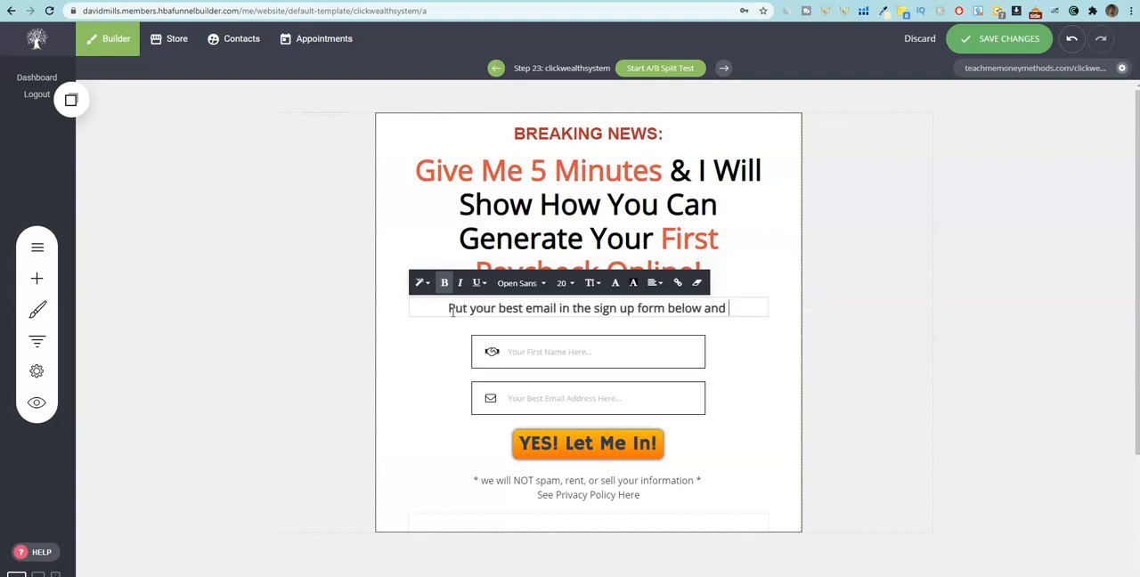
text(I will show you)
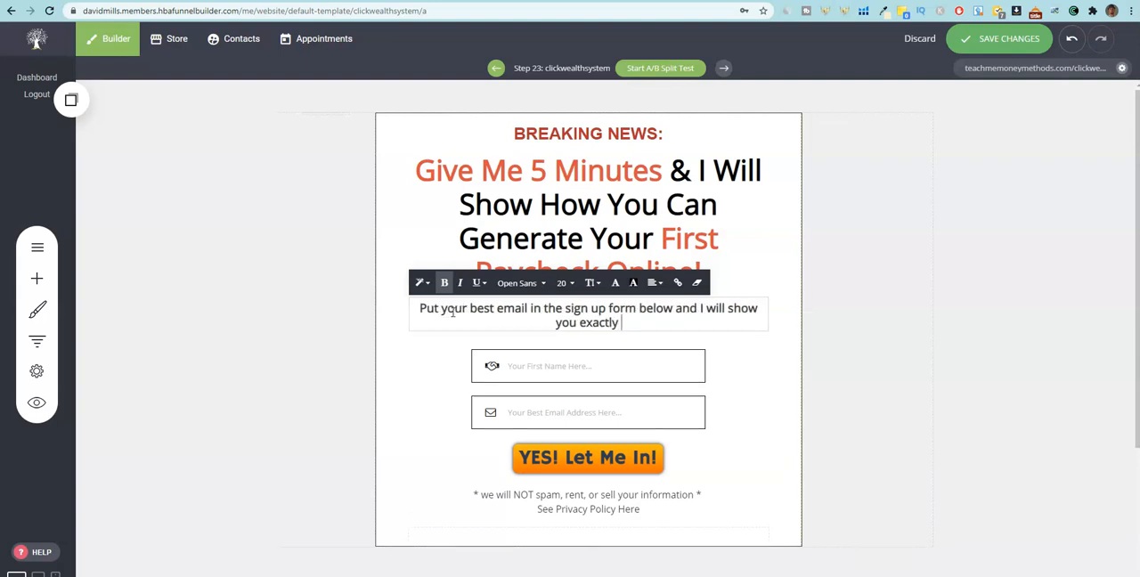
text(exactly how to )
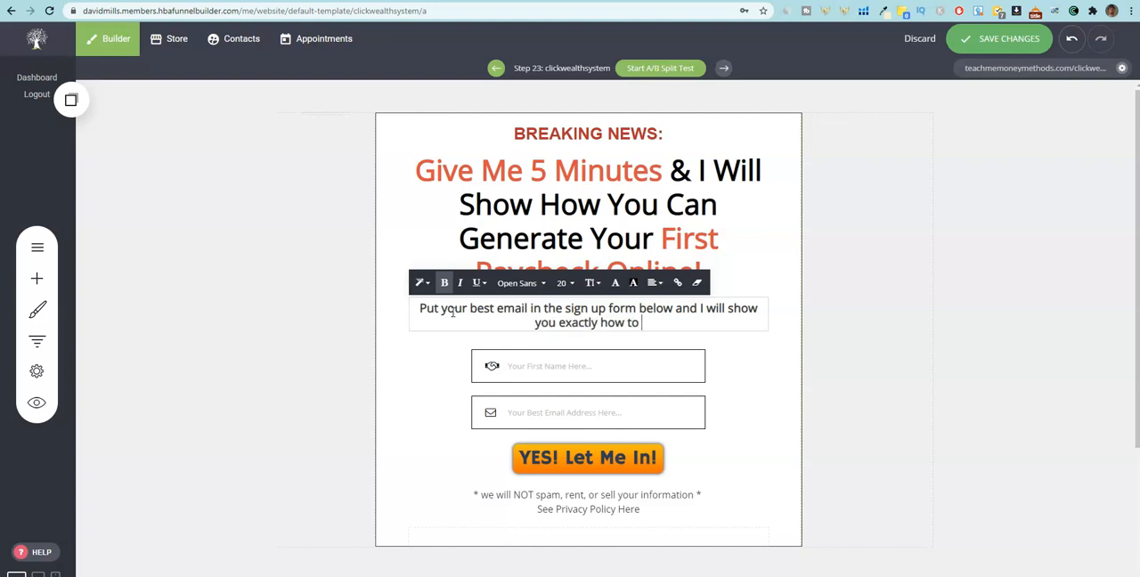
text(get you)
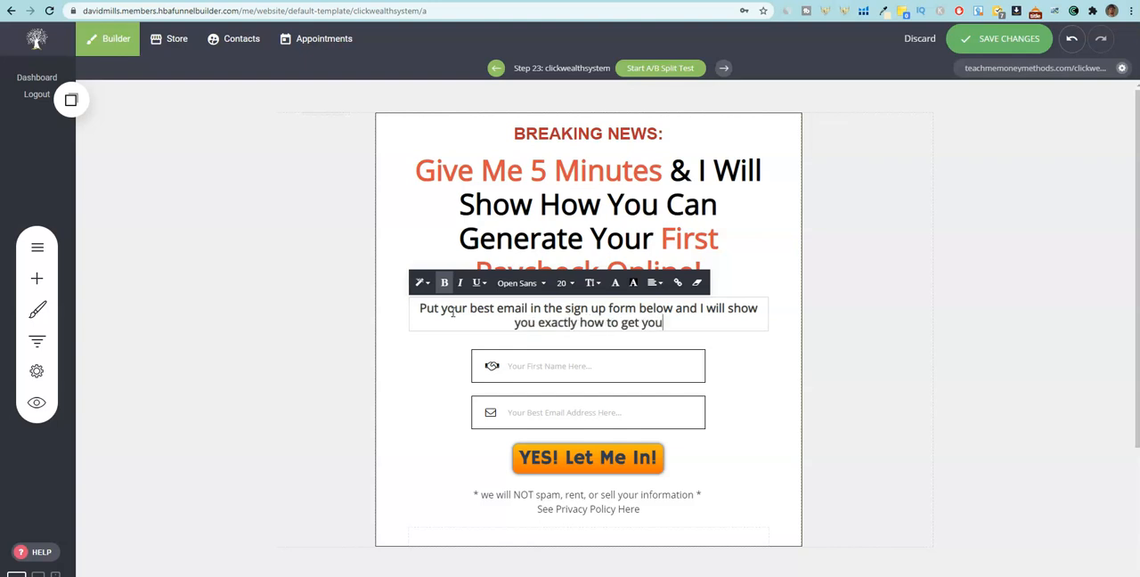
text(r first paycheck!)
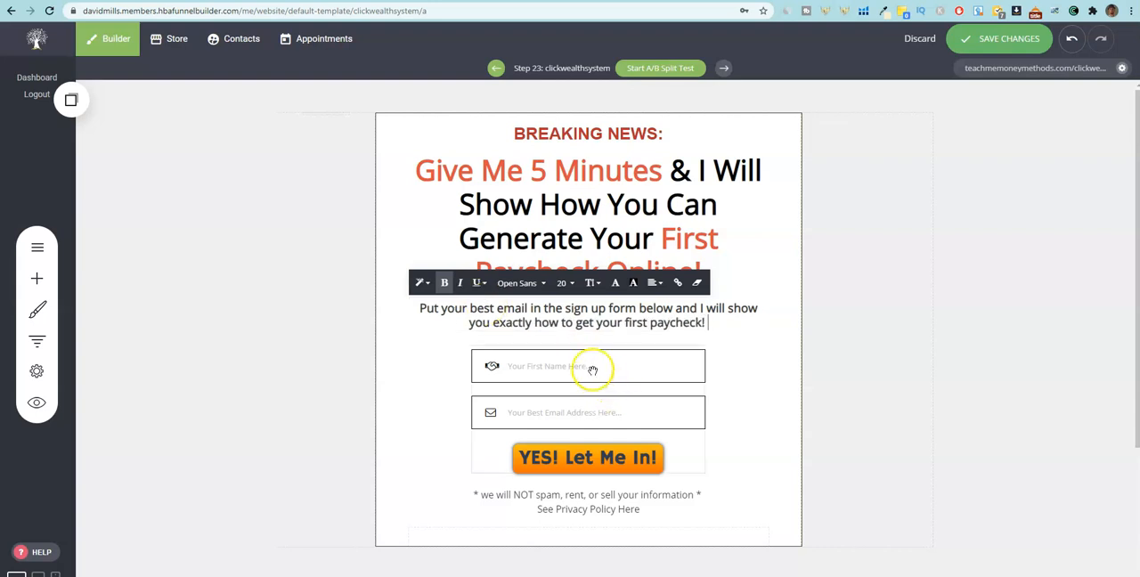
click(739, 389)
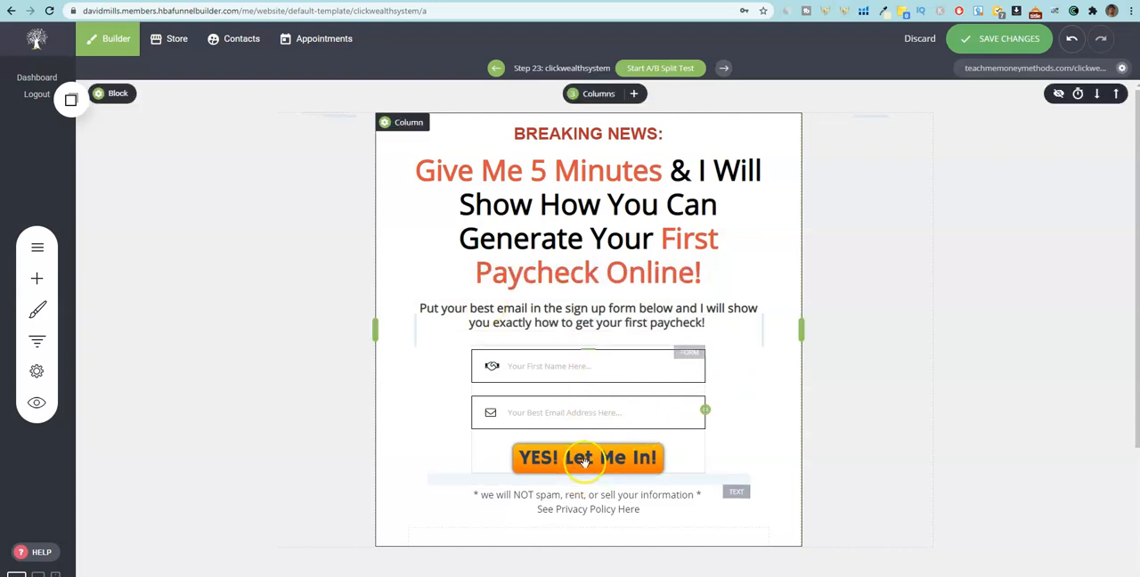
In the opt-in form's settings, choose the first GetResponse list to receive submitted emails and confirm the selection.
scroll(944, 313, down, 1)
scroll(944, 314, up, 1)
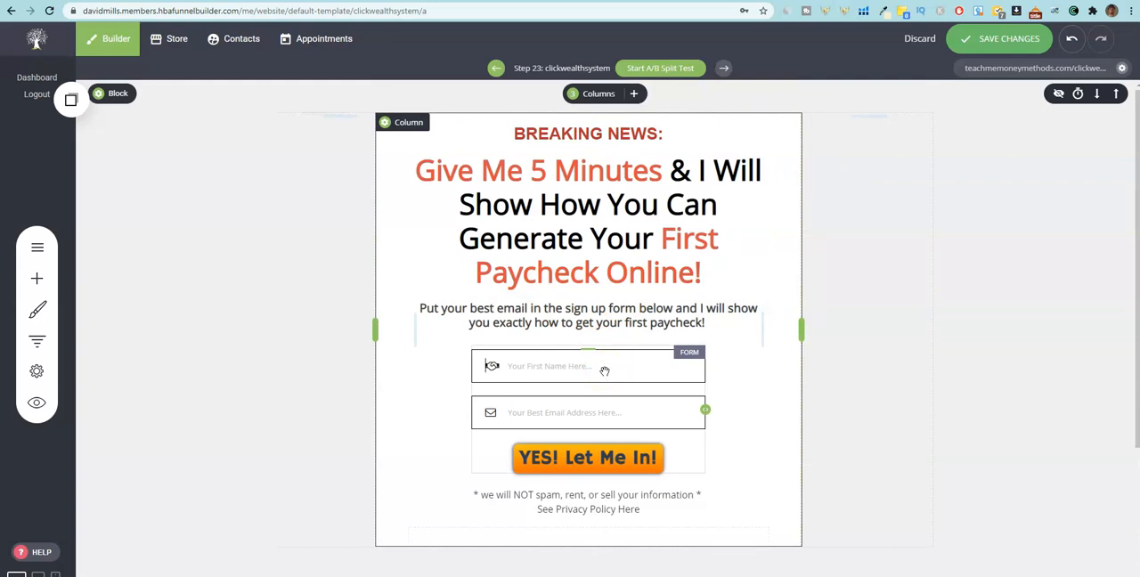
click(605, 370)
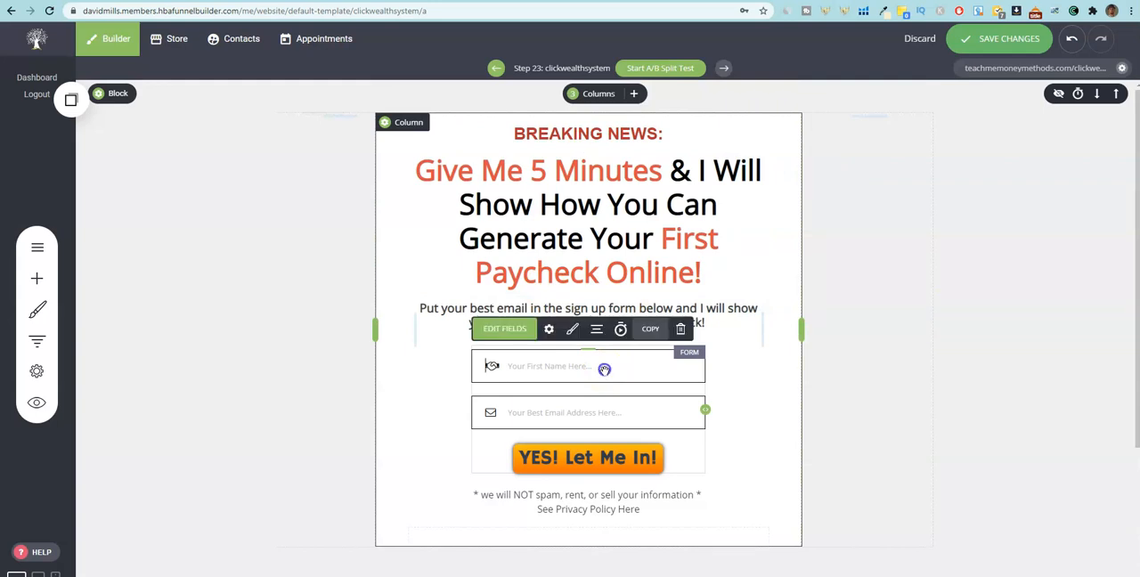
click(548, 329)
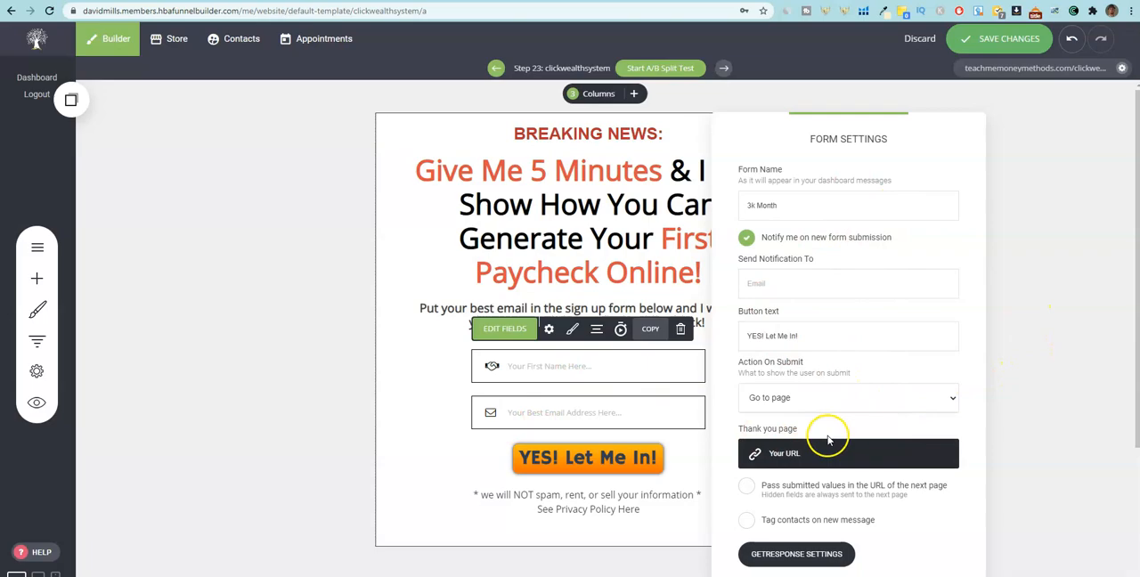
click(810, 554)
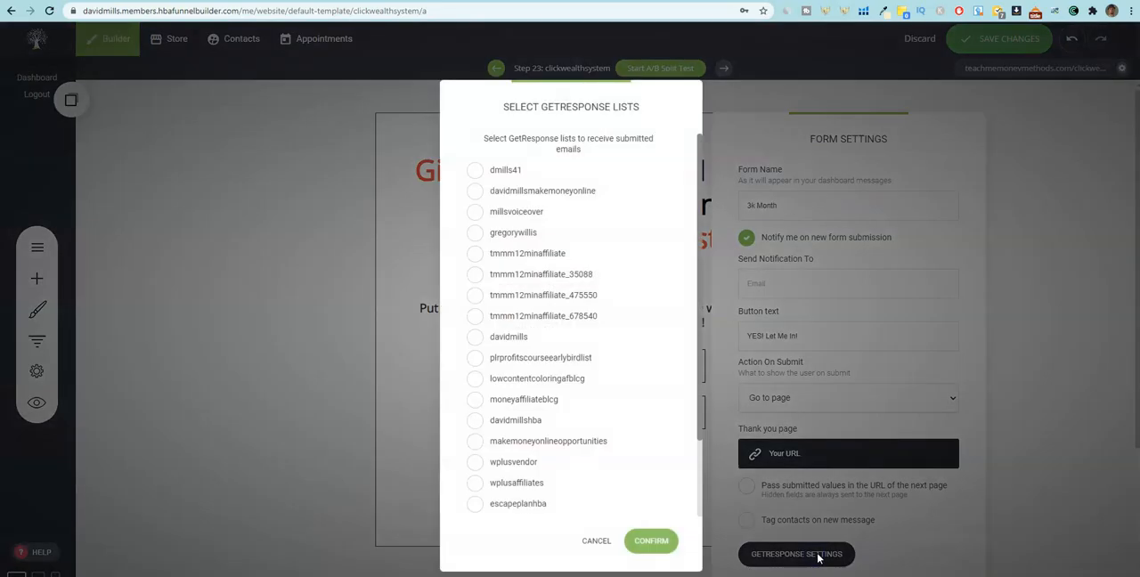
click(476, 174)
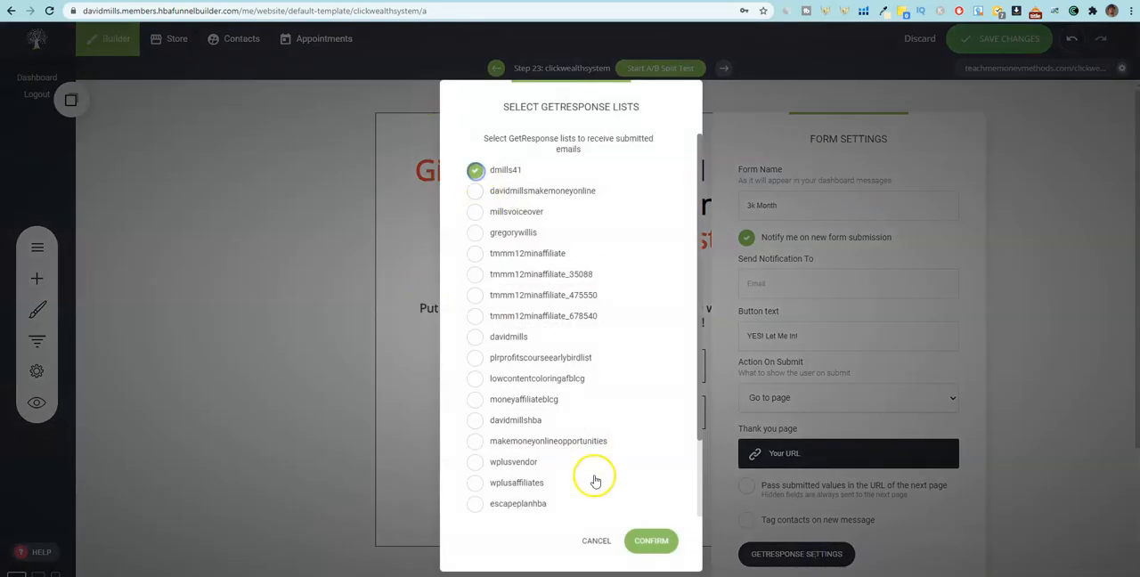
click(651, 540)
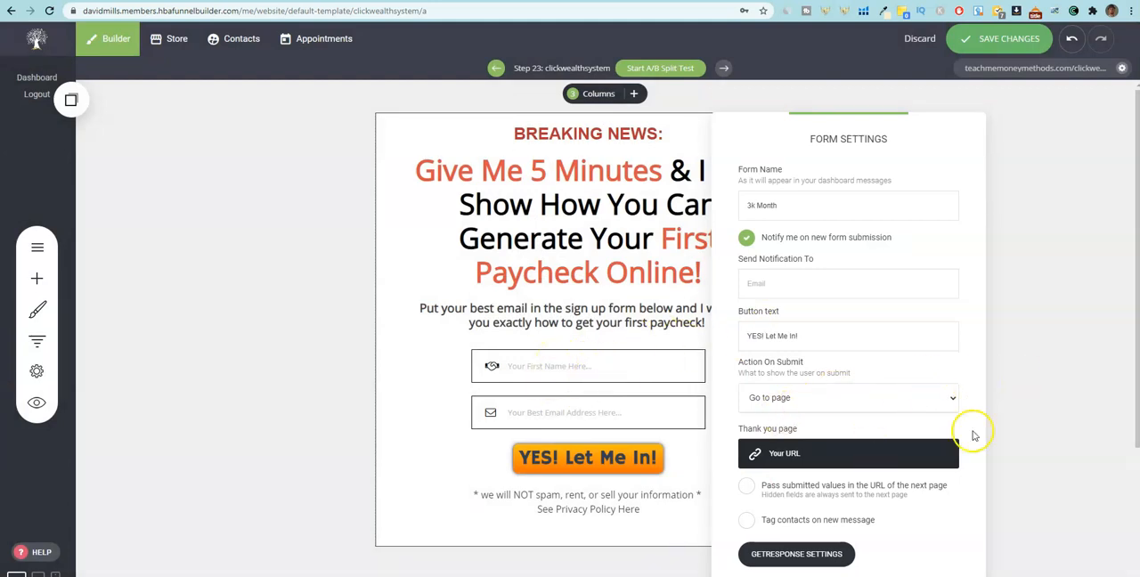
click(330, 502)
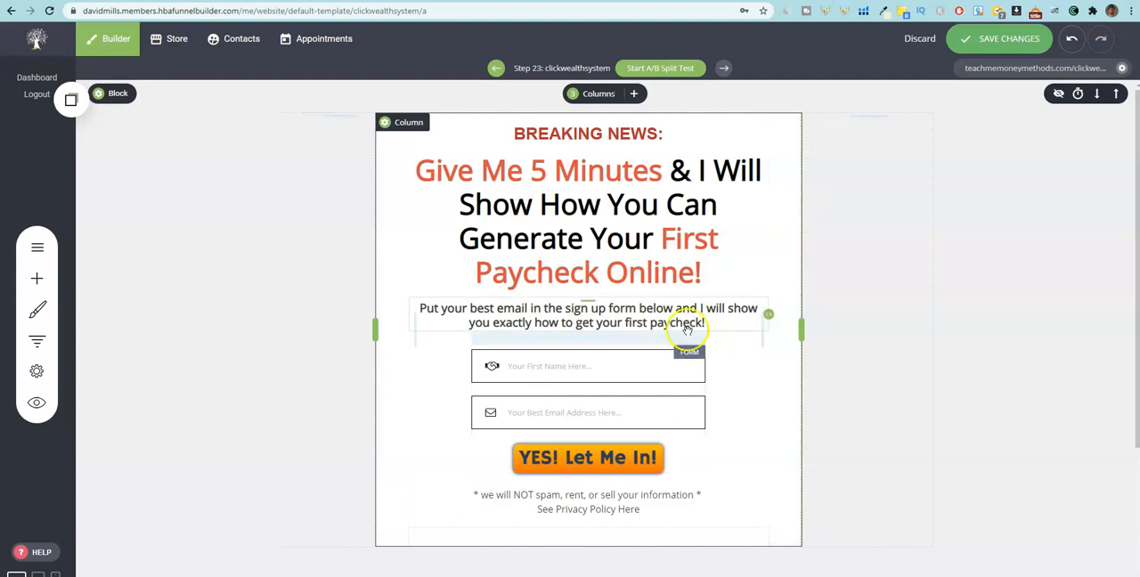
In the ClickBank marketplace, generate a HopLink for the Click Wealth System offer without a tracking ID and copy it.
click(594, 371)
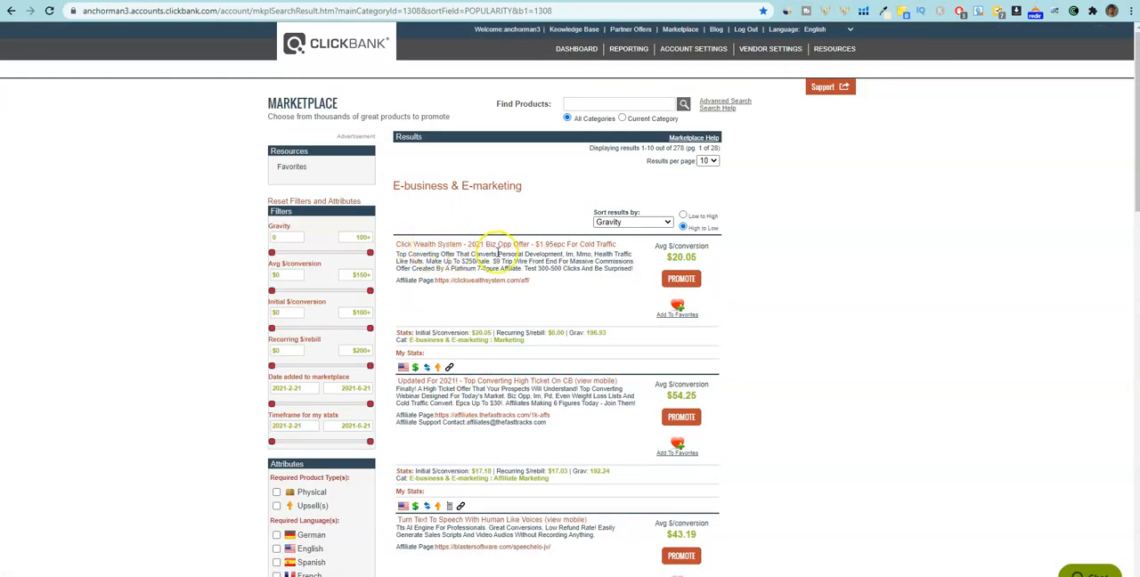
click(676, 280)
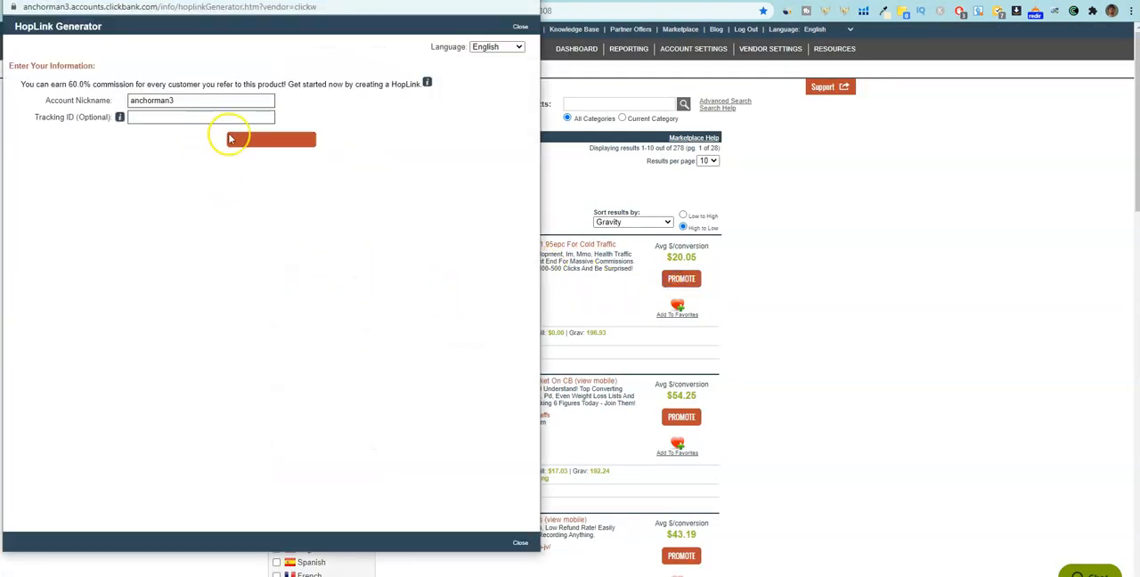
click(265, 143)
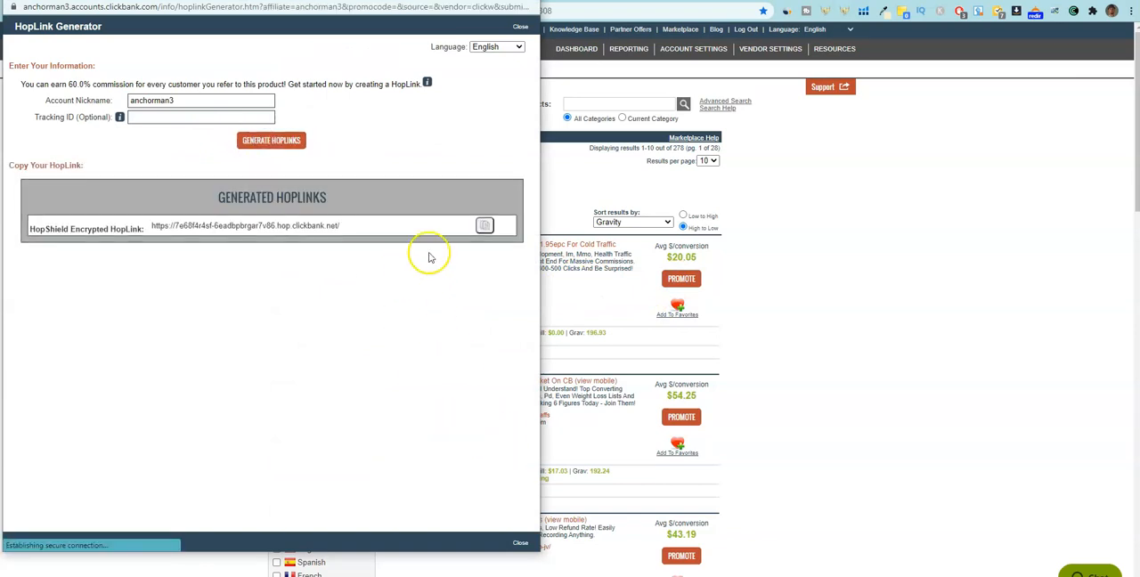
click(484, 226)
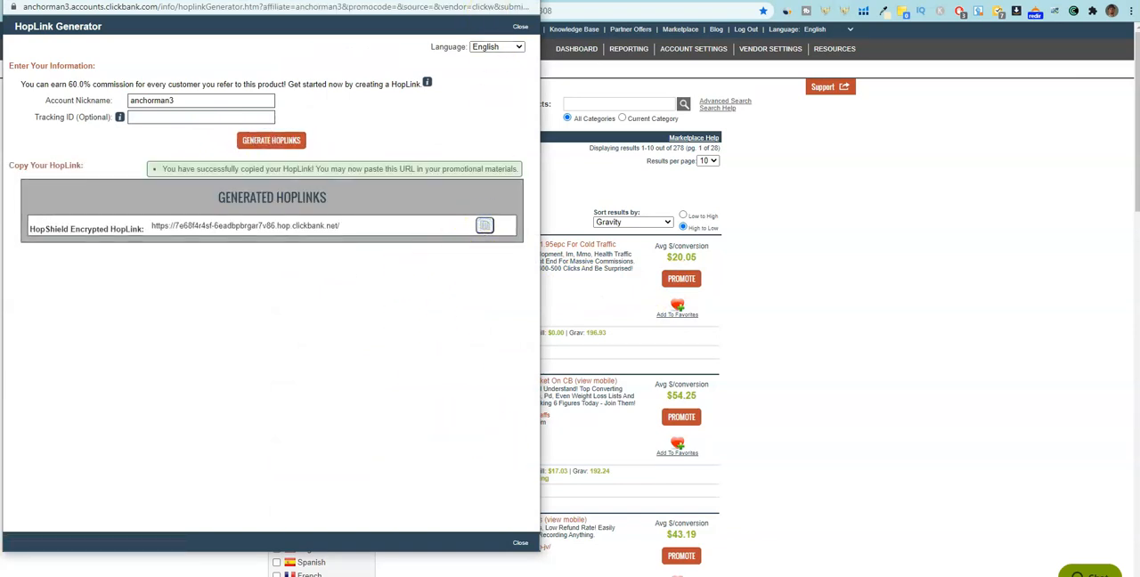
click(820, 231)
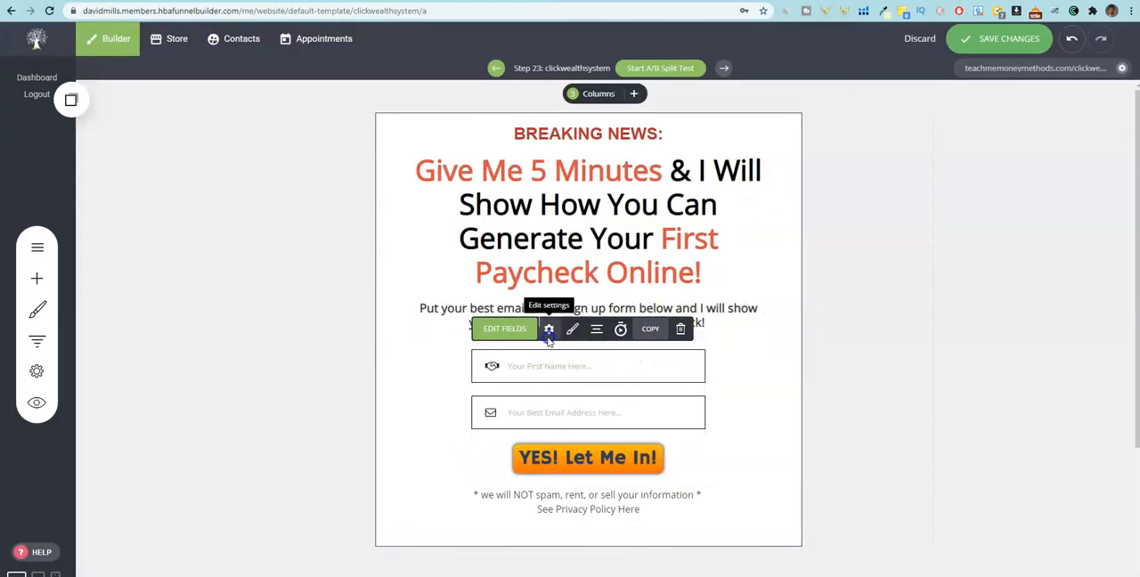
Set the opt-in form's thank you page to an external link using the copied ClickBank HopLink as its URL.
click(549, 331)
click(809, 453)
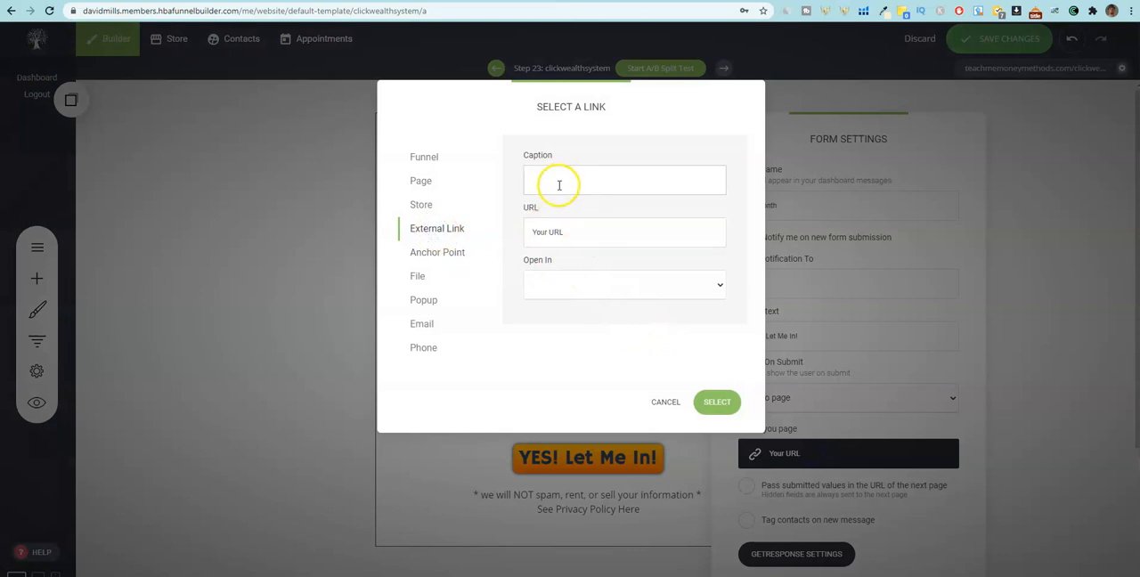
key(ctrl+v)
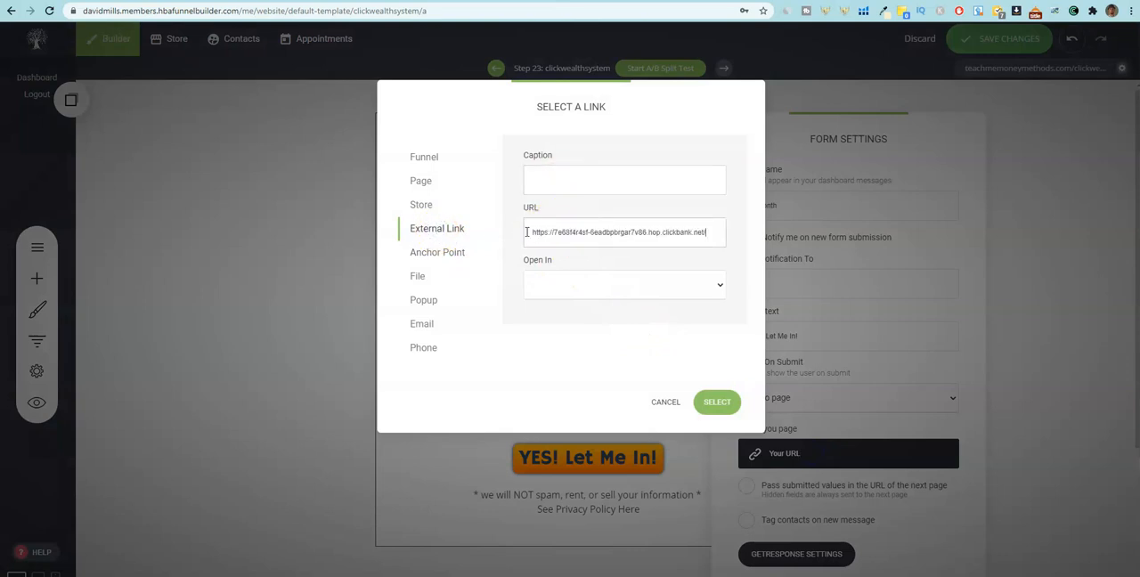
click(717, 401)
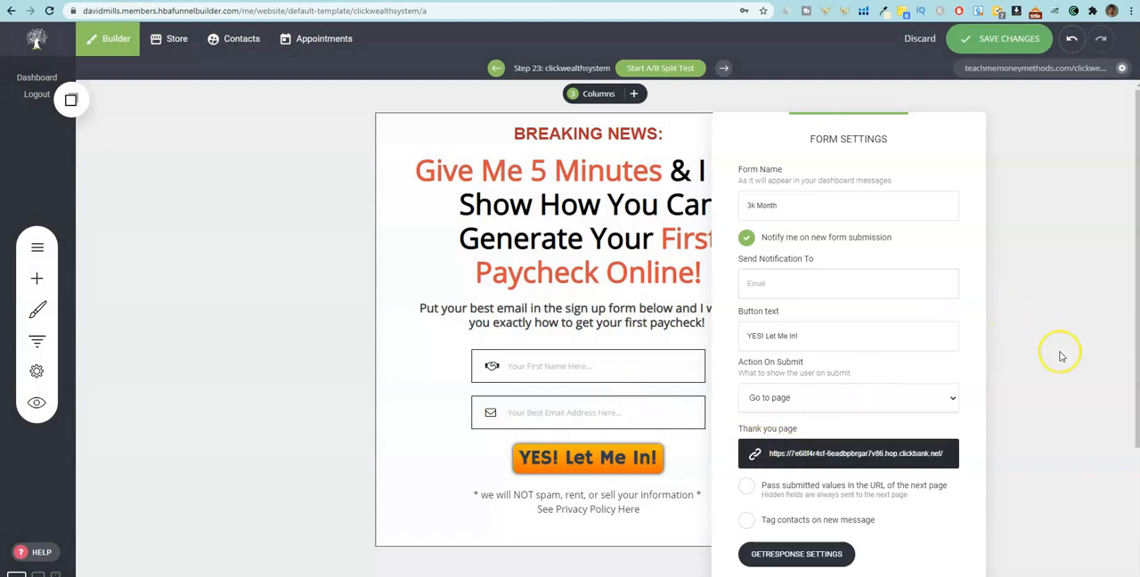
click(1060, 356)
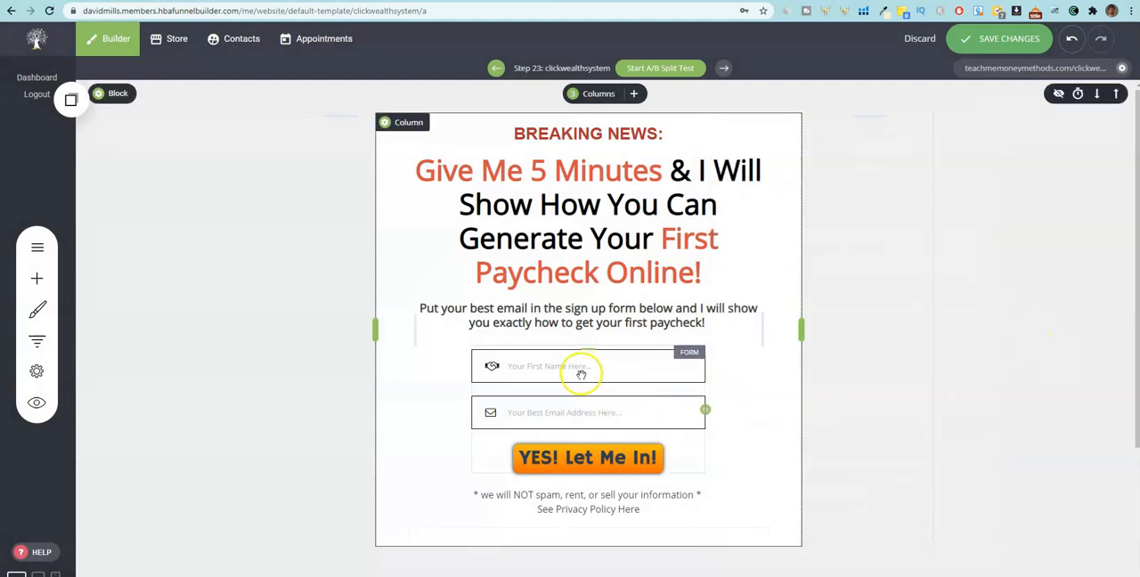
click(577, 460)
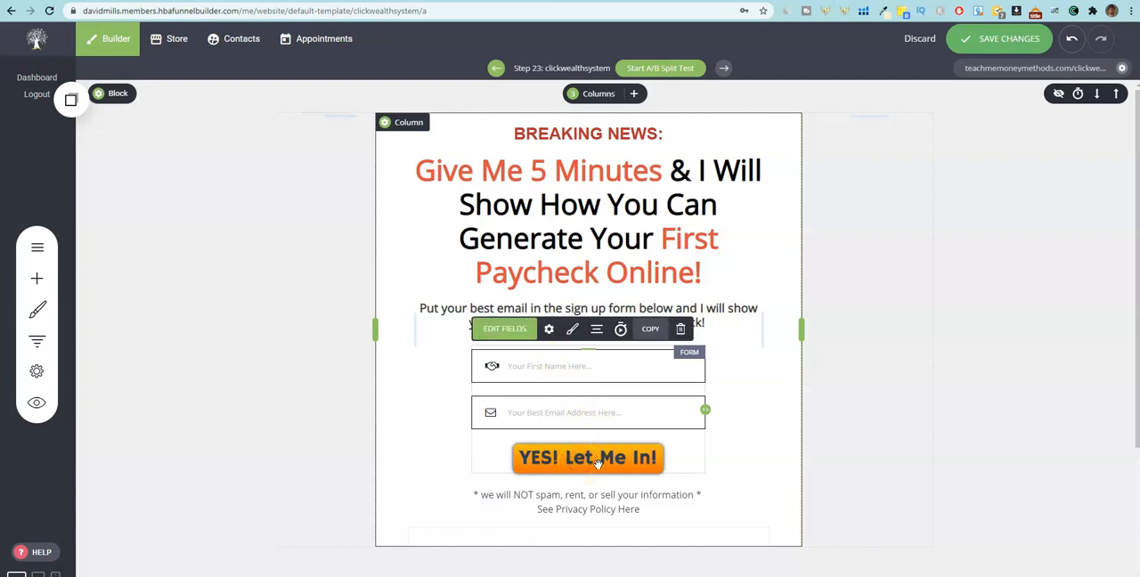
click(740, 456)
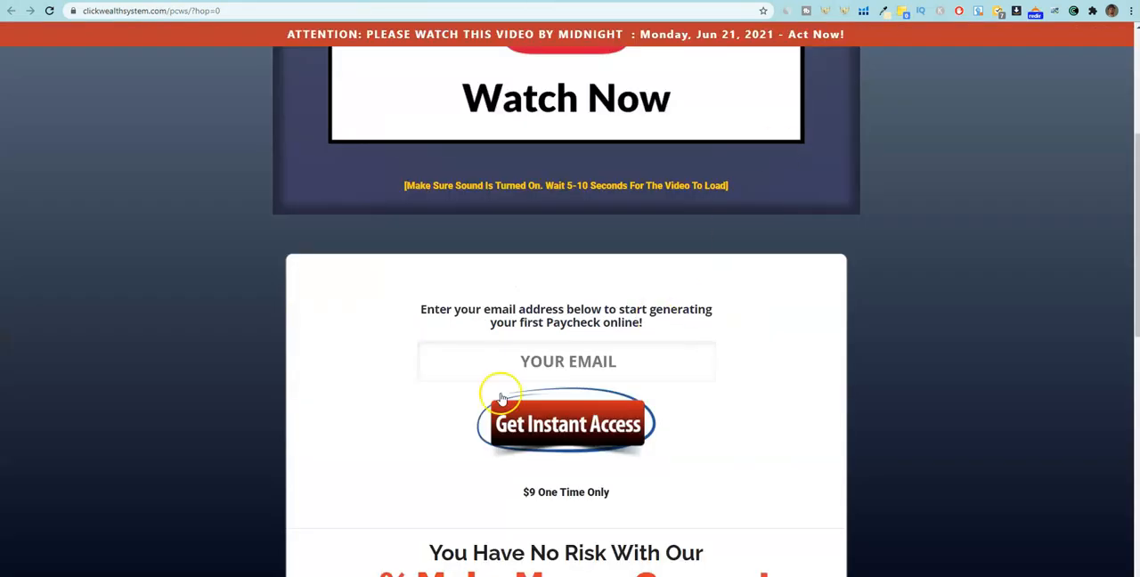
scroll(616, 223, up, 4)
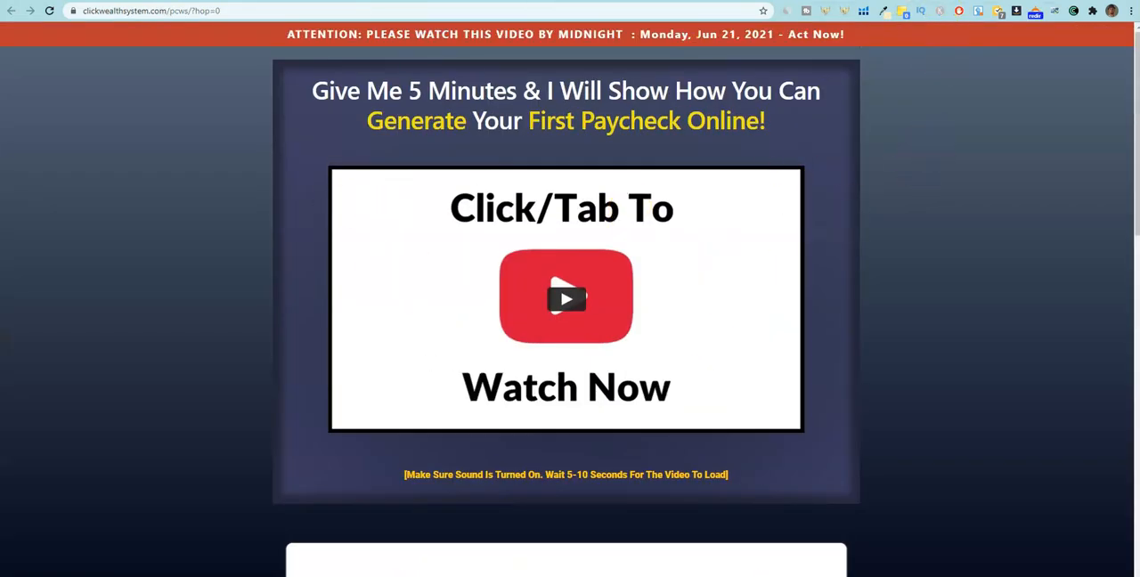
click(935, 0)
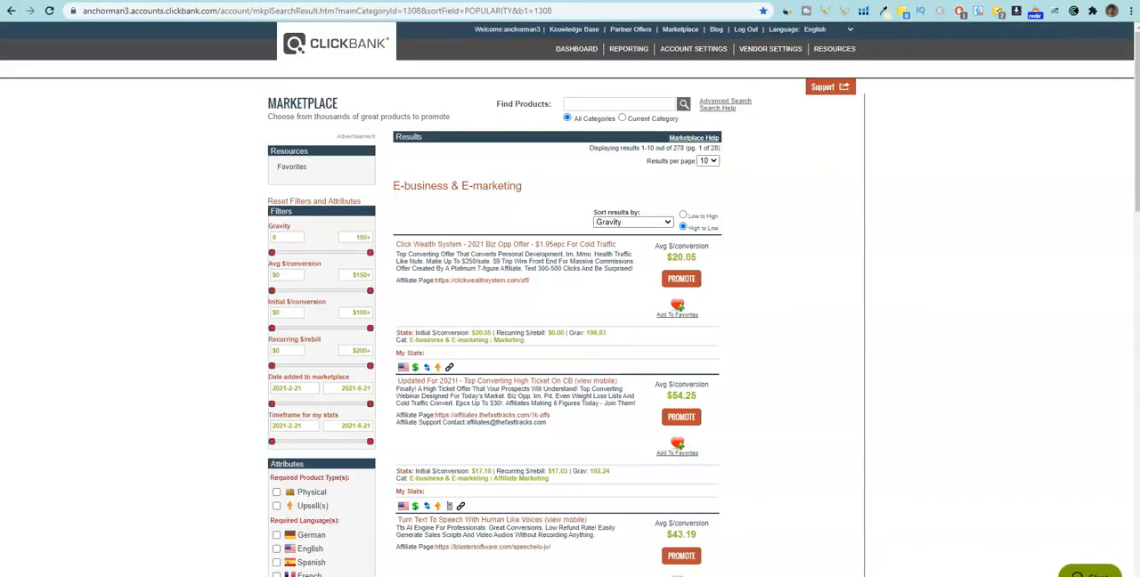
click(962, 2)
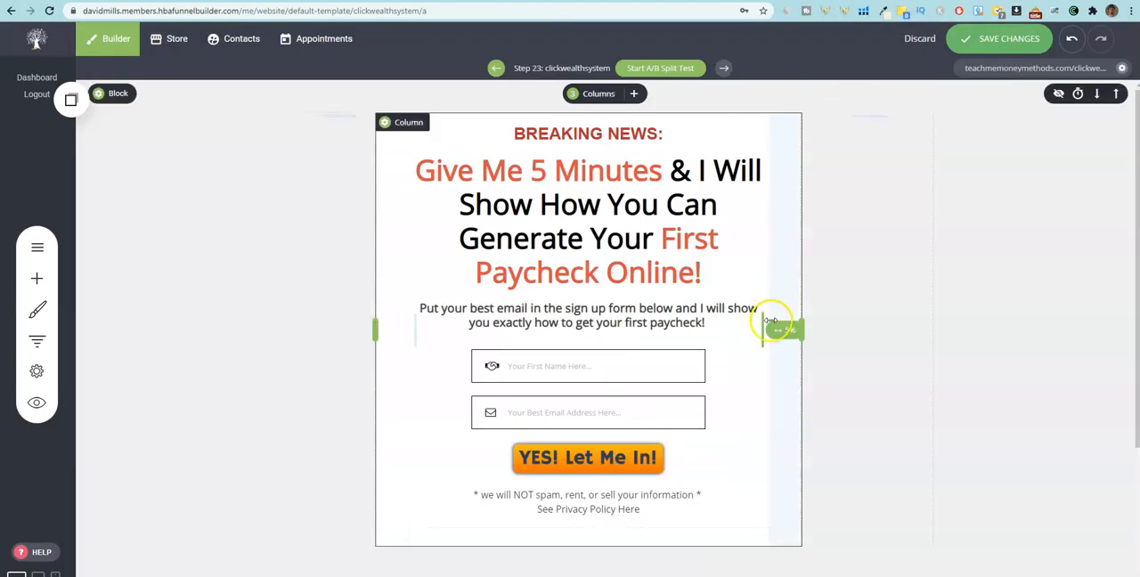
In the funnel's step list, move the clickwealthsystem page into the Testing Pages section, directly below Test1.
click(37, 343)
scroll(210, 338, down, 10)
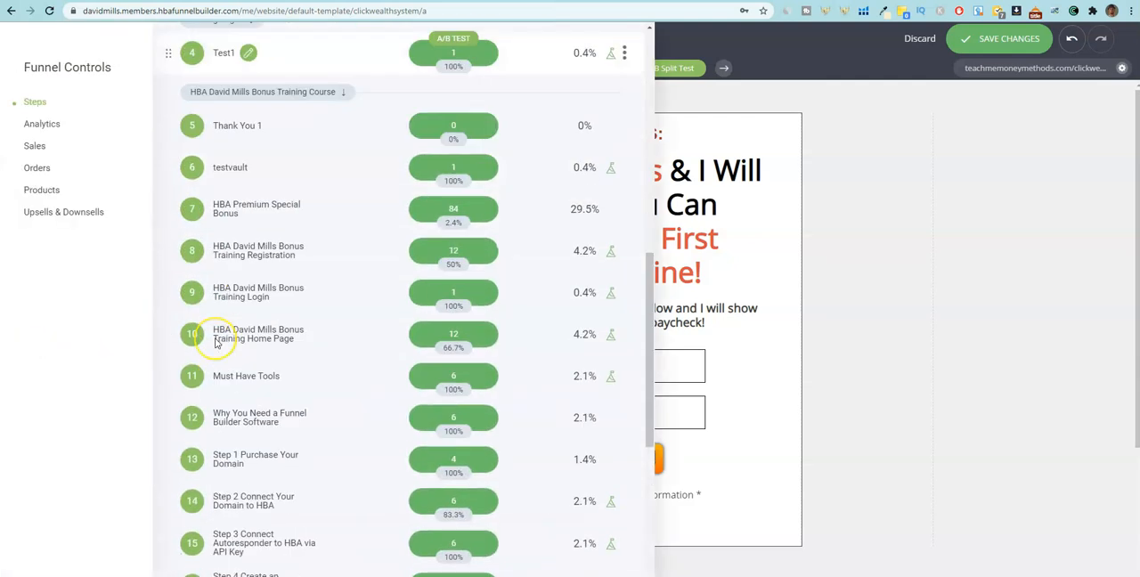
scroll(215, 343, down, 2)
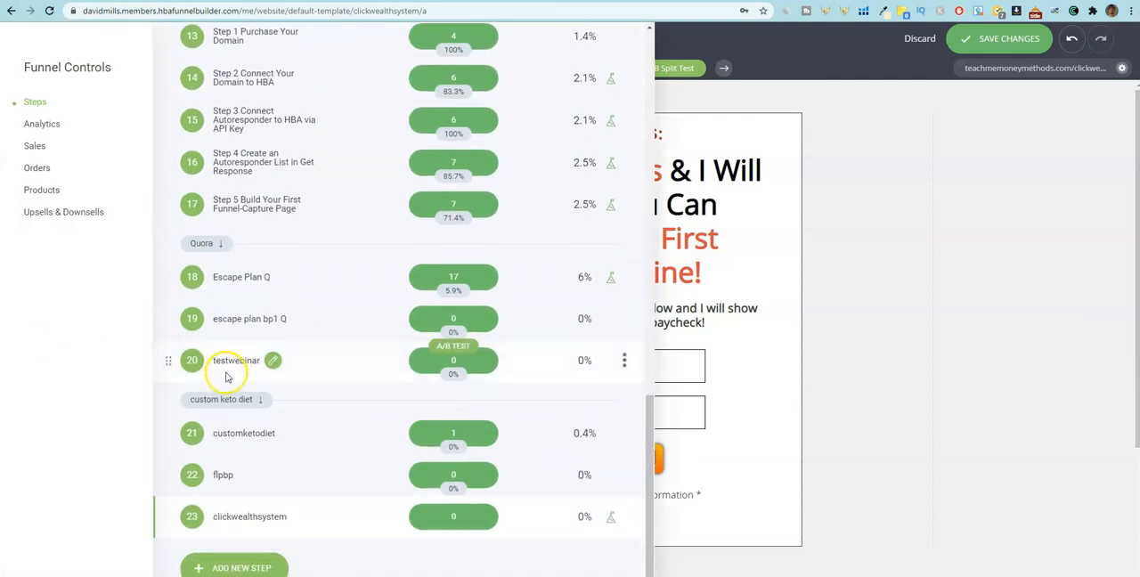
drag(170, 519, 226, 243)
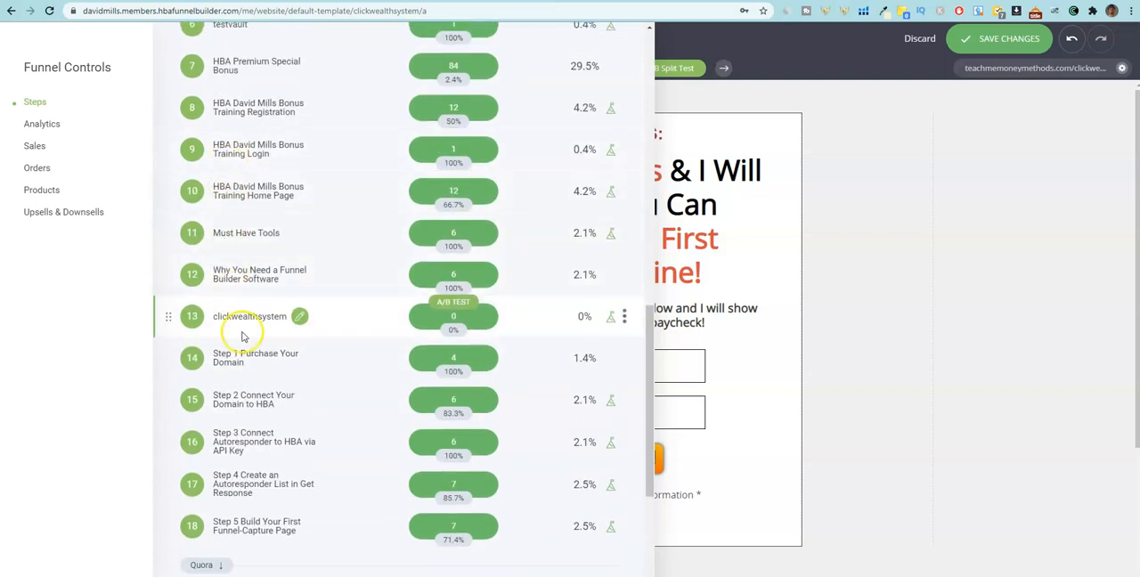
scroll(214, 332, up, 2)
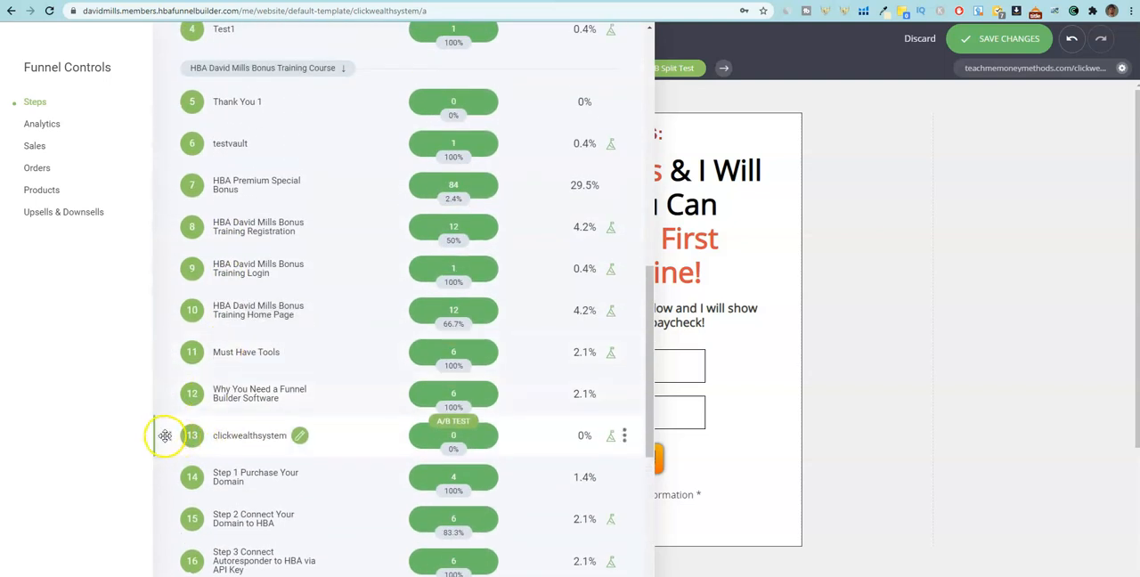
drag(166, 436, 183, 67)
scroll(183, 124, up, 3)
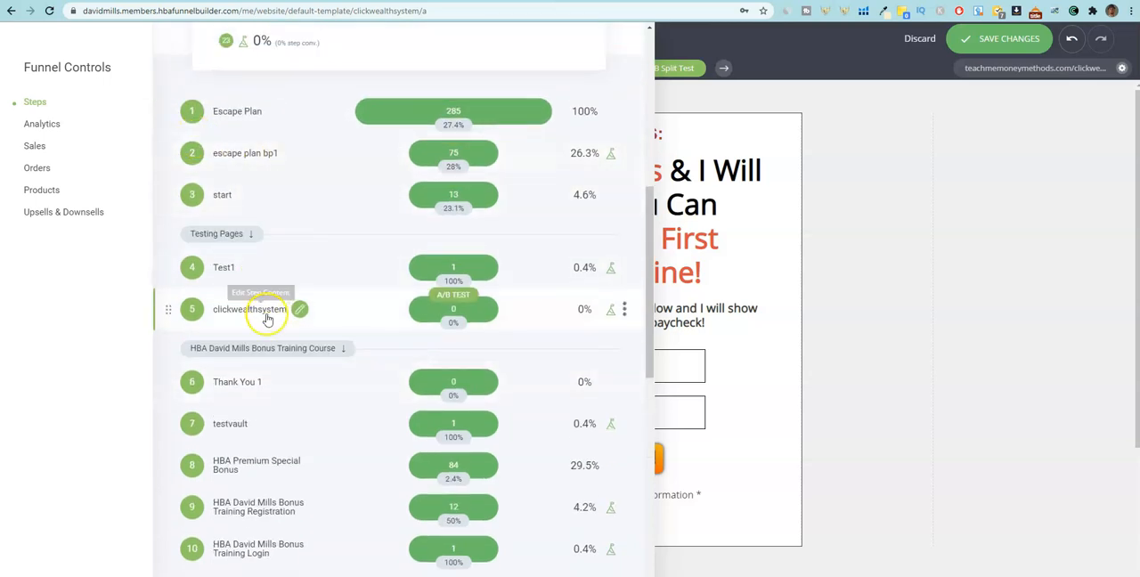
Add a new funnel page from the Digital Prosperity "Congrats... You are almost in!" template, with clickwealthsystemty as page name and URL.
scroll(394, 475, down, 7)
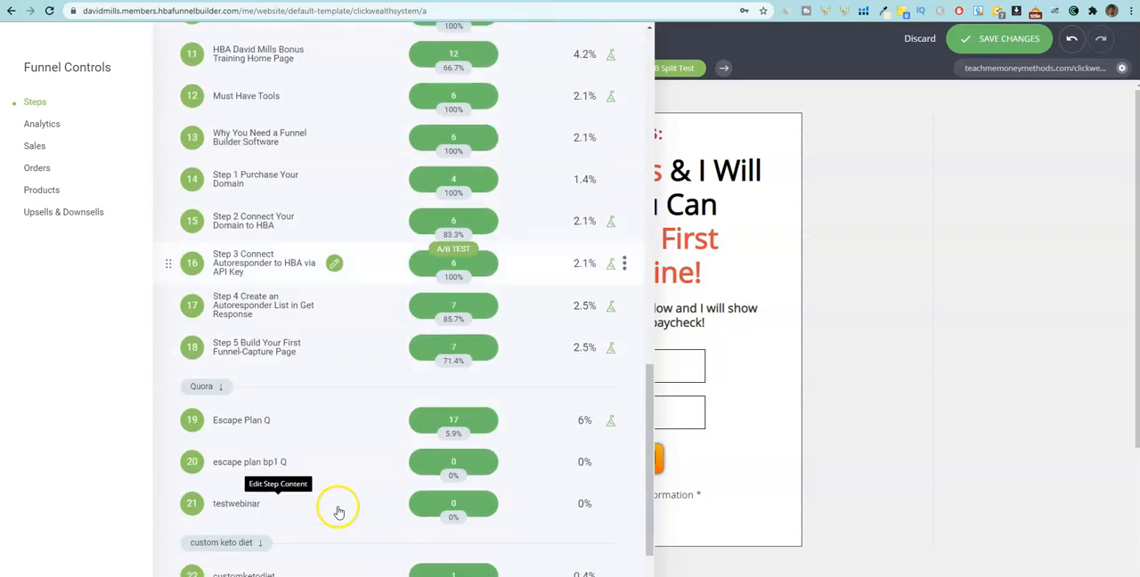
click(263, 565)
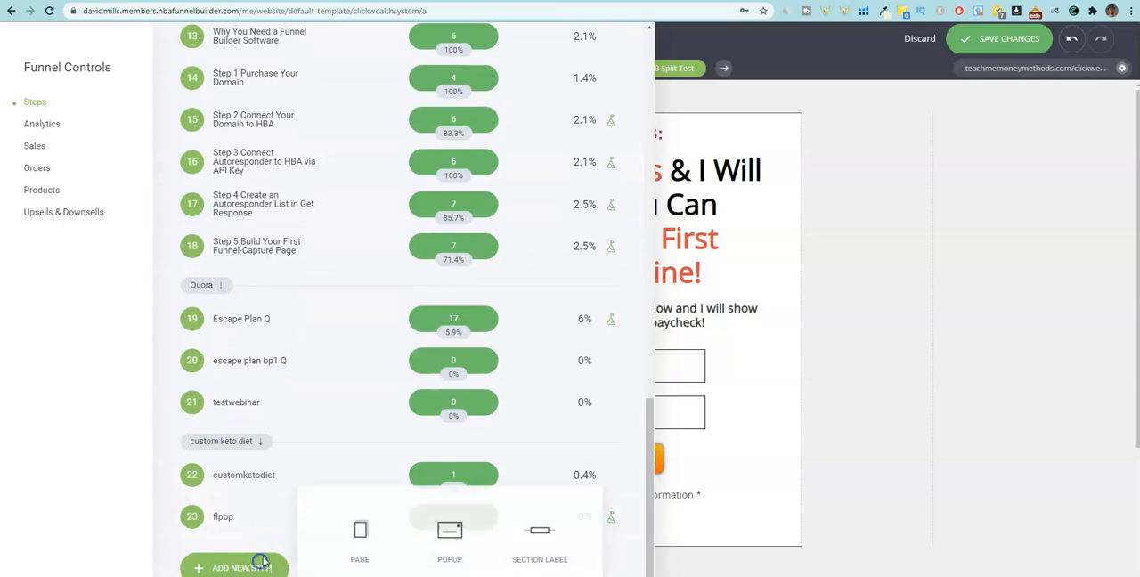
click(357, 531)
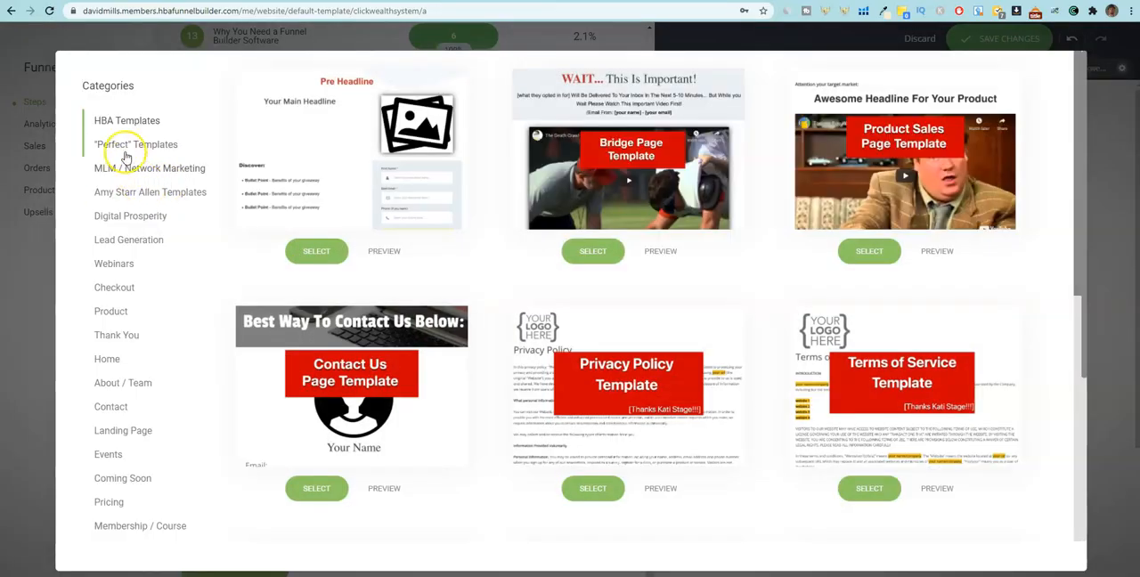
click(121, 240)
click(128, 222)
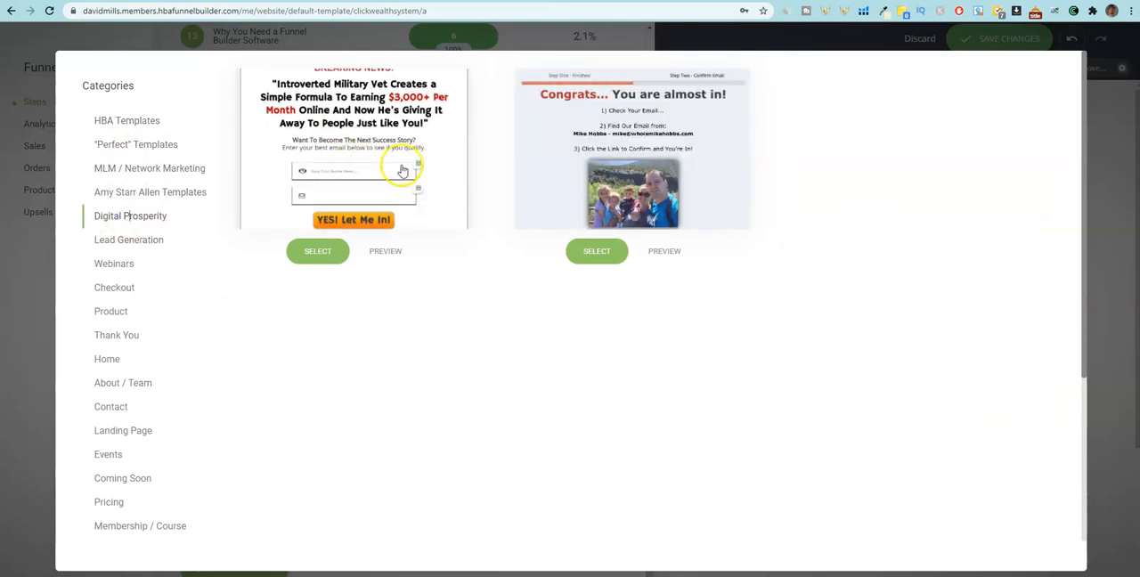
click(624, 257)
click(502, 206)
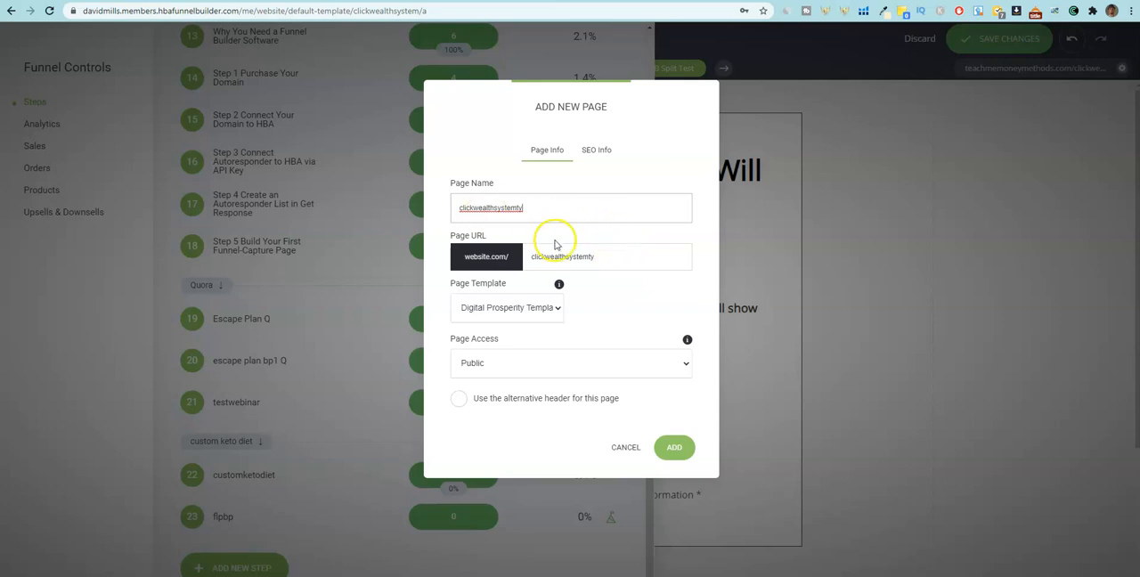
click(674, 447)
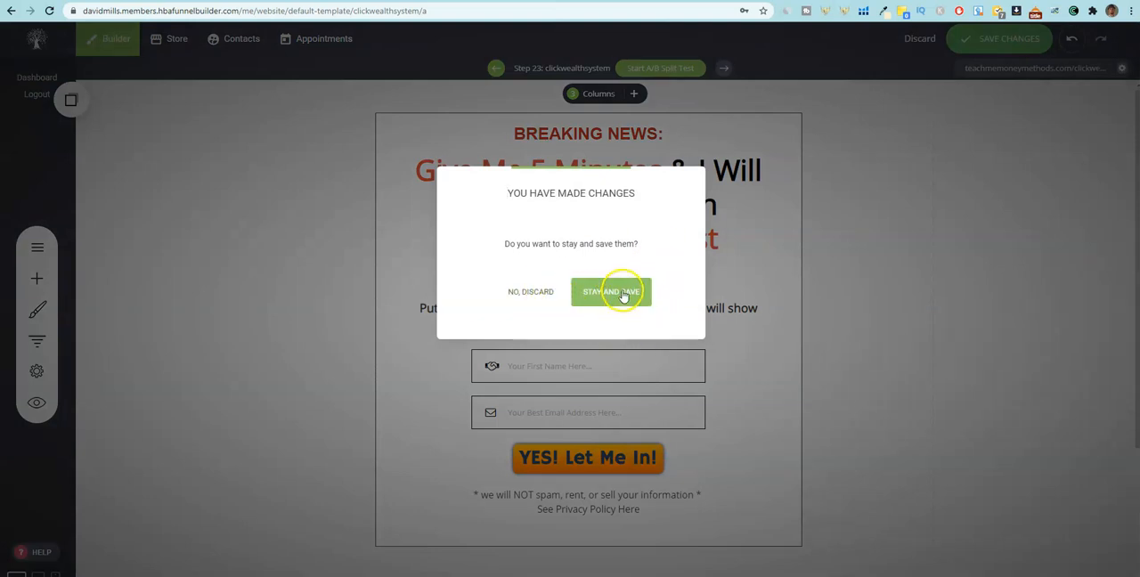
Save the pending capture page changes and open the clickwealthsystemty funnel step for editing.
click(624, 296)
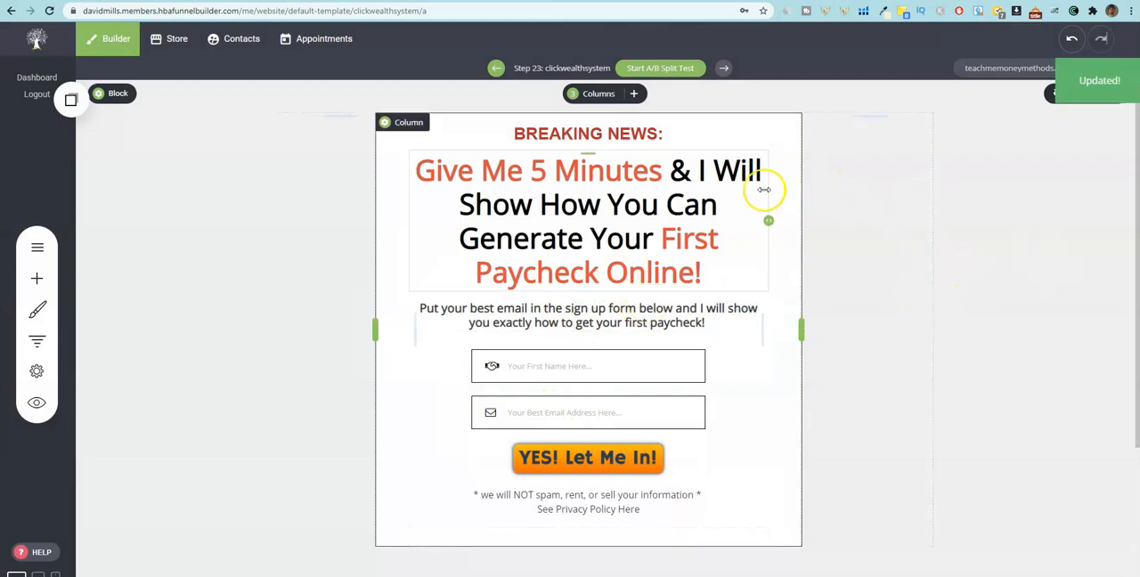
click(44, 345)
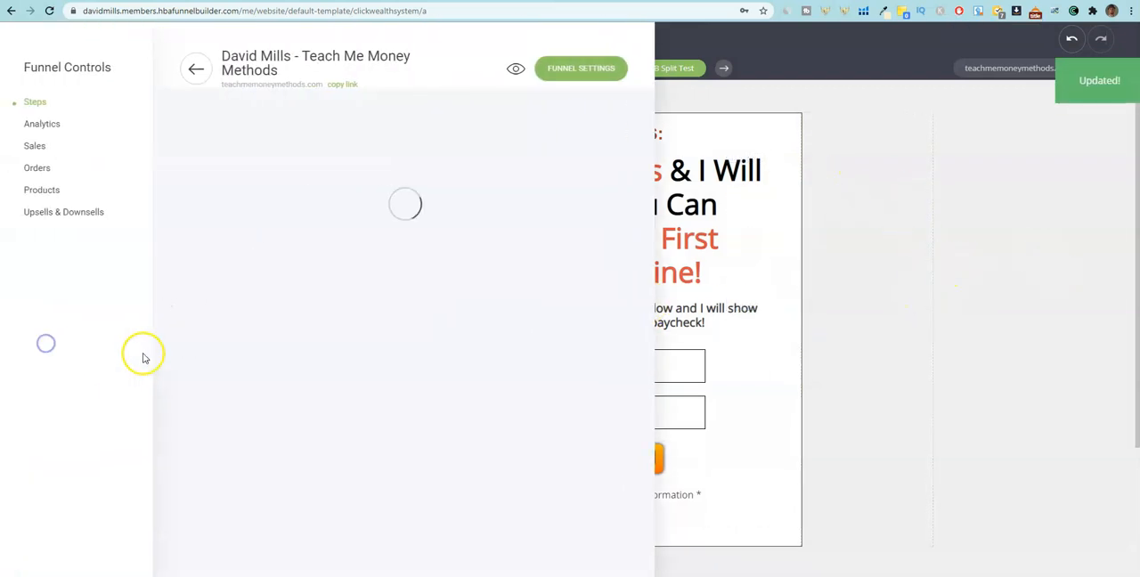
scroll(255, 356, down, 10)
scroll(247, 356, down, 3)
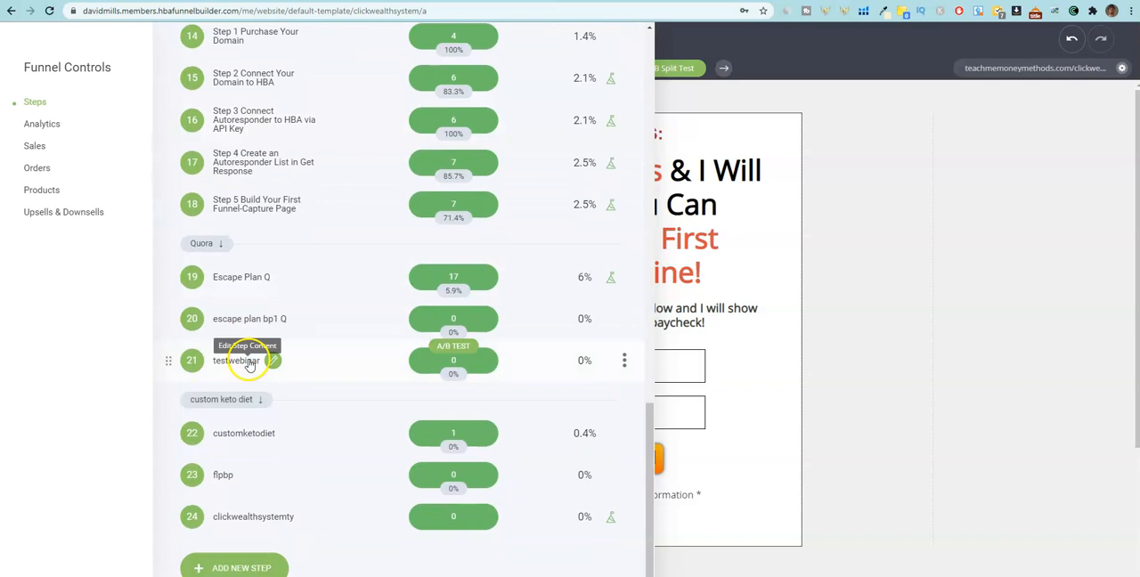
click(234, 517)
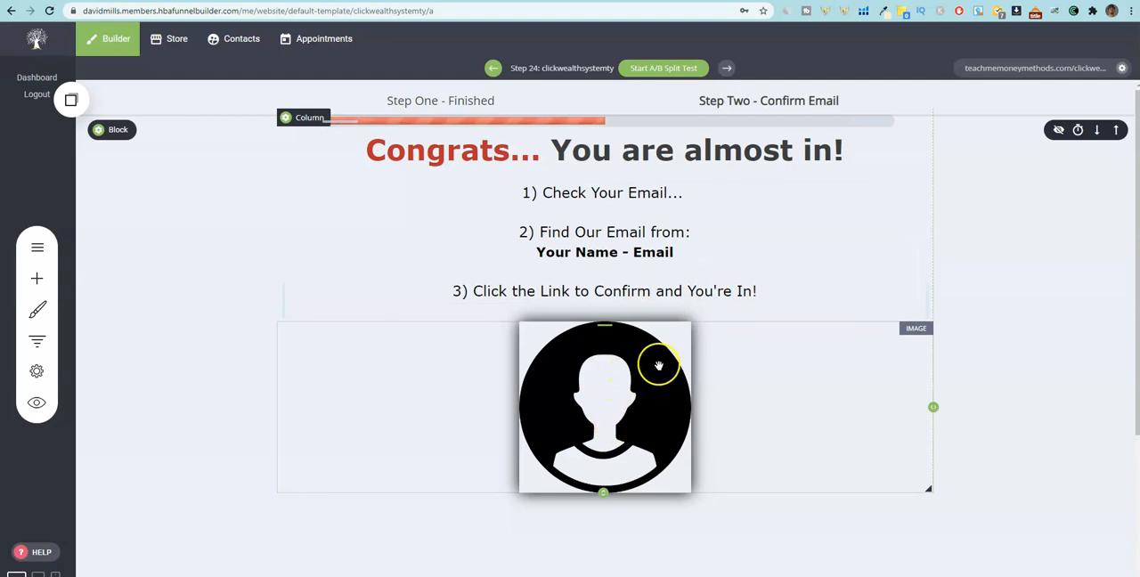
Replace the placeholder avatar on the thank you page with the portrait photo from the file manager's Images folder.
click(838, 398)
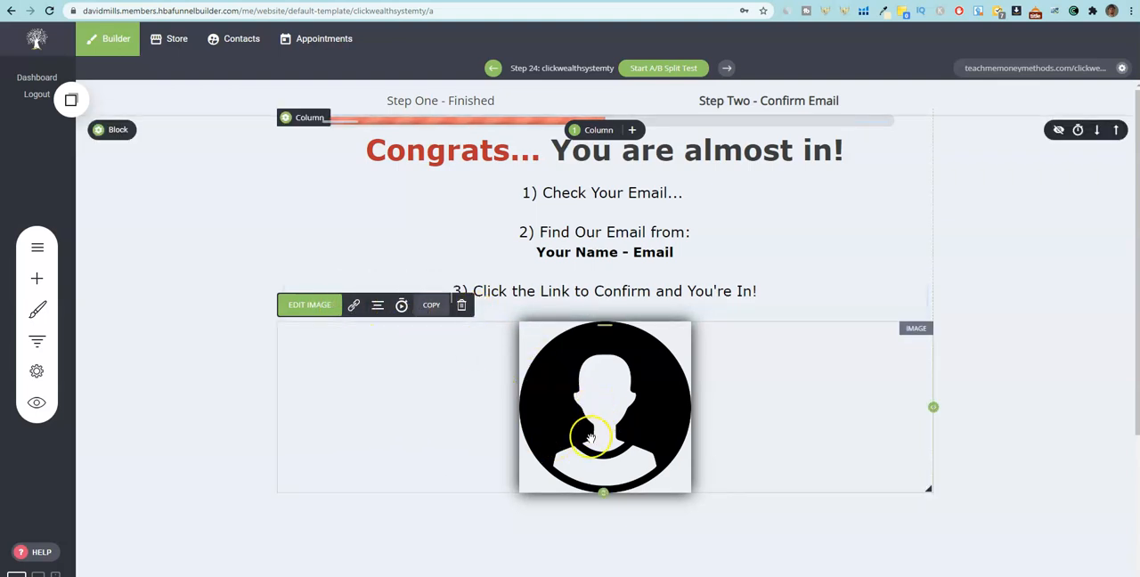
click(298, 305)
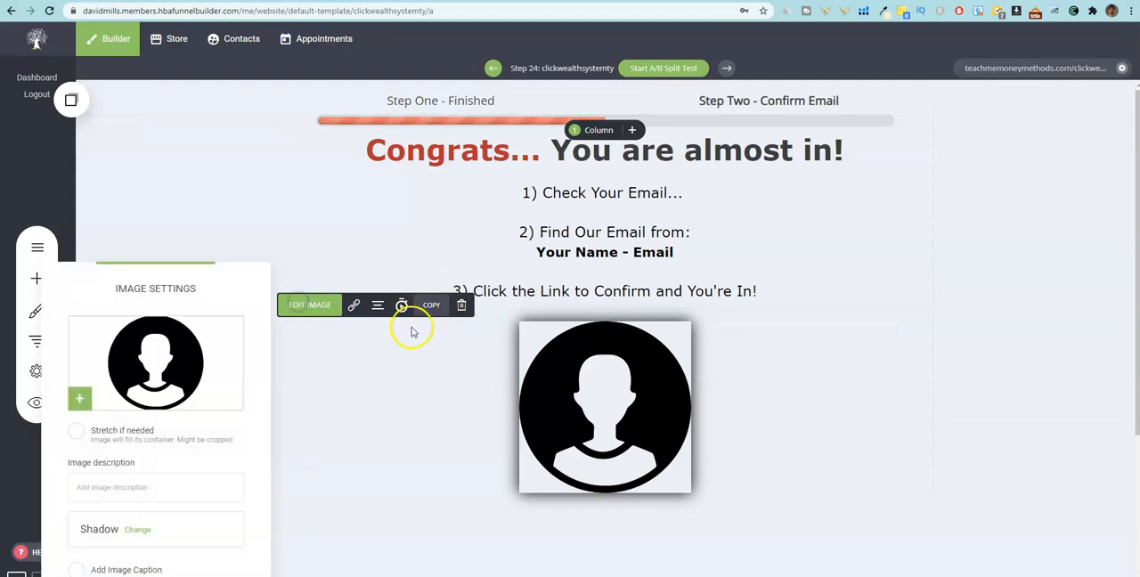
click(79, 398)
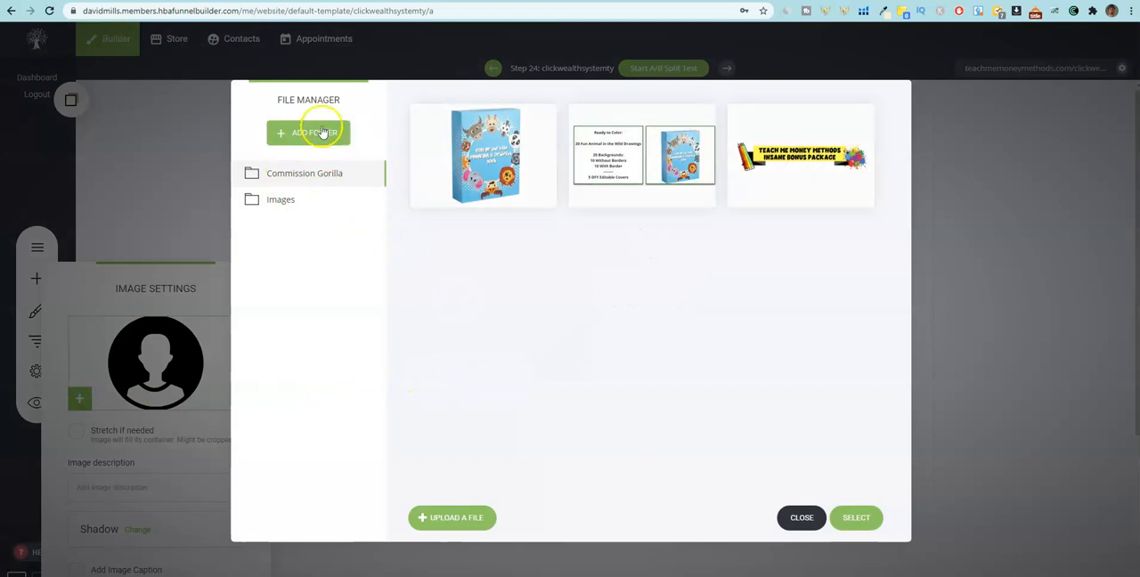
click(303, 202)
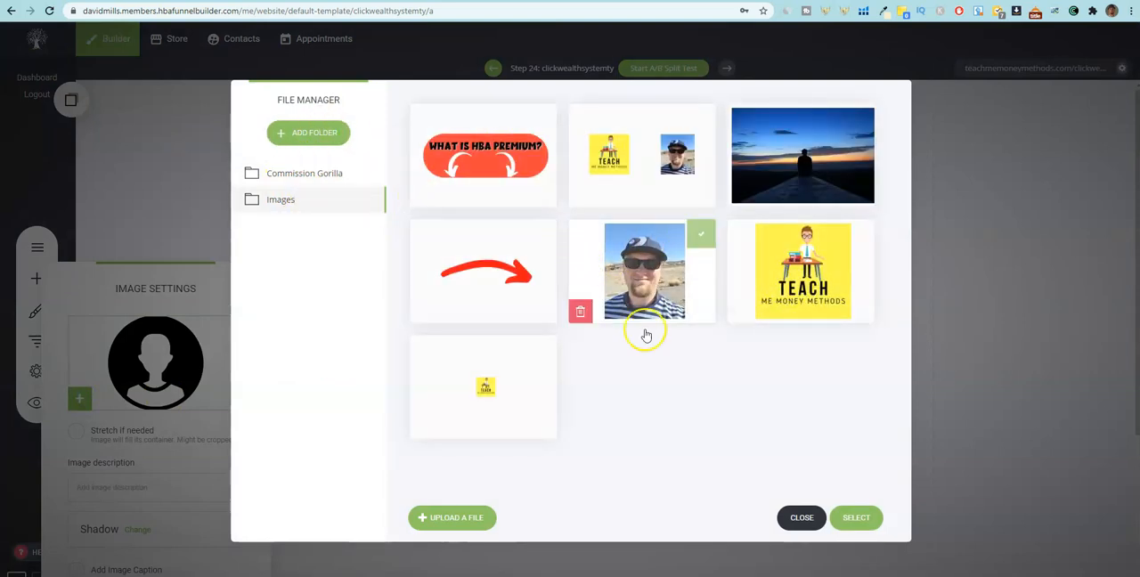
click(634, 273)
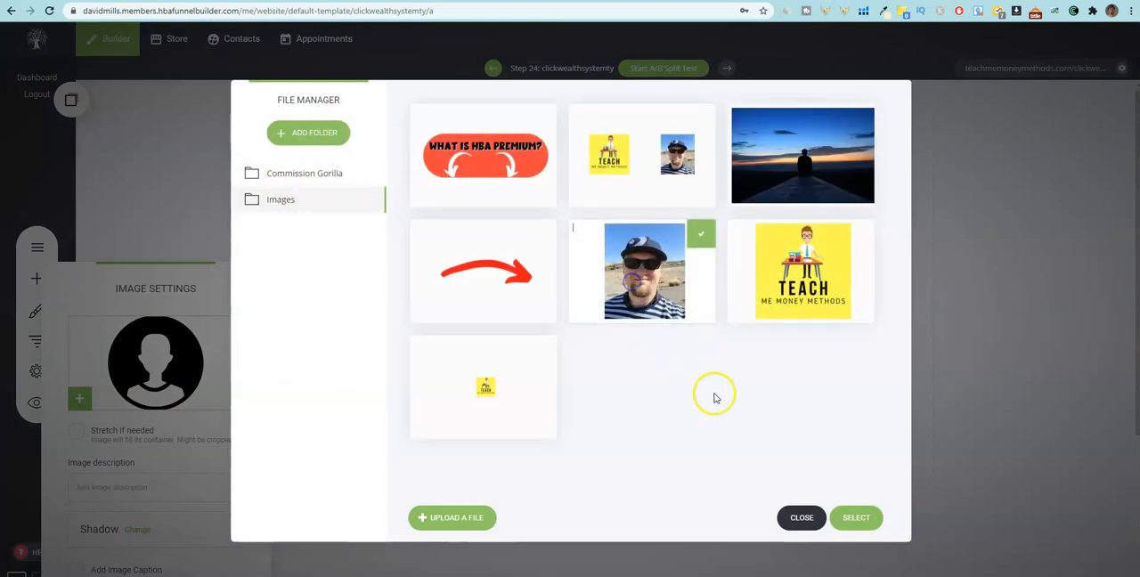
click(851, 524)
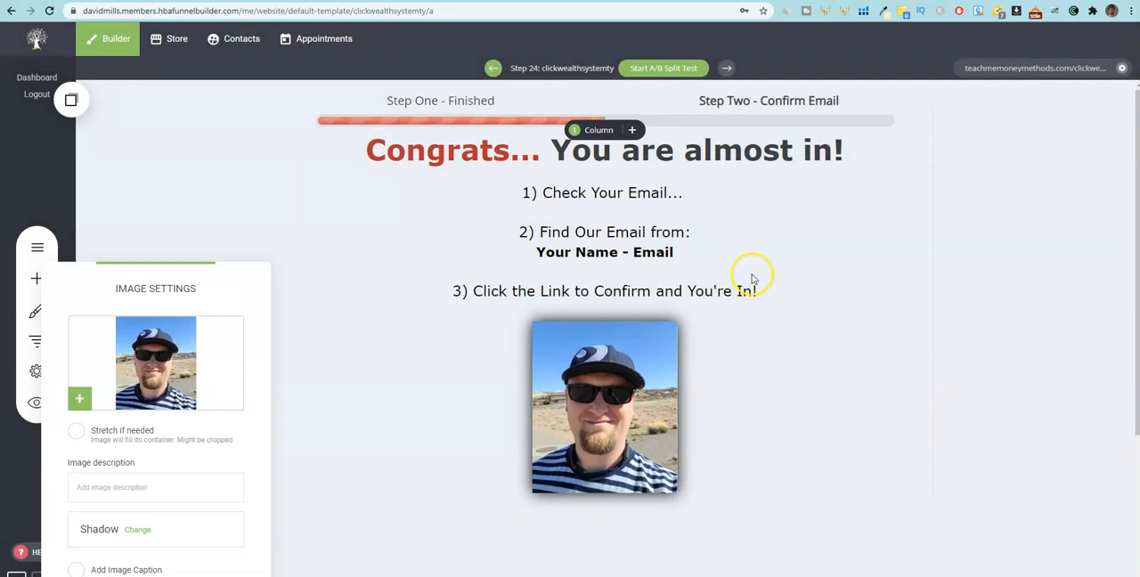
click(744, 381)
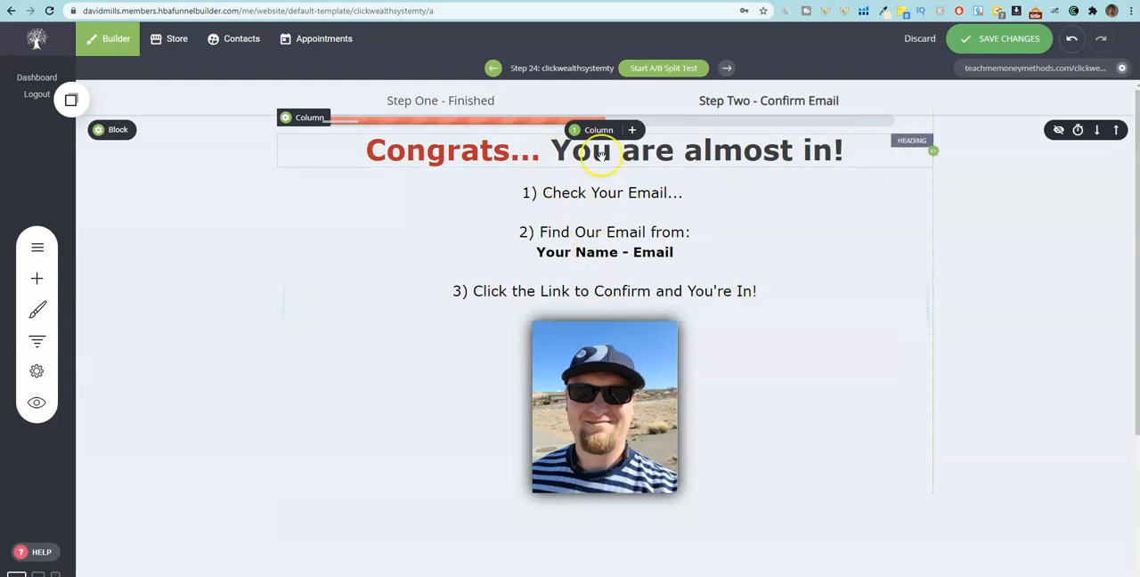
In the "Your Name - Email" line below "Find Our Email from:", replace the word "Name" with the sender's first name.
click(669, 192)
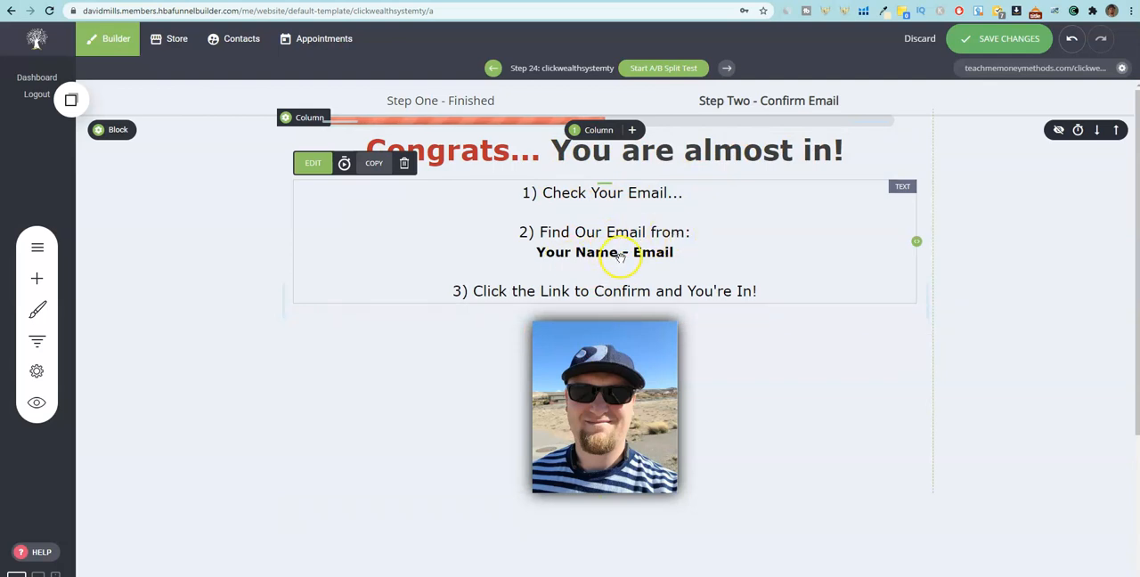
click(669, 253)
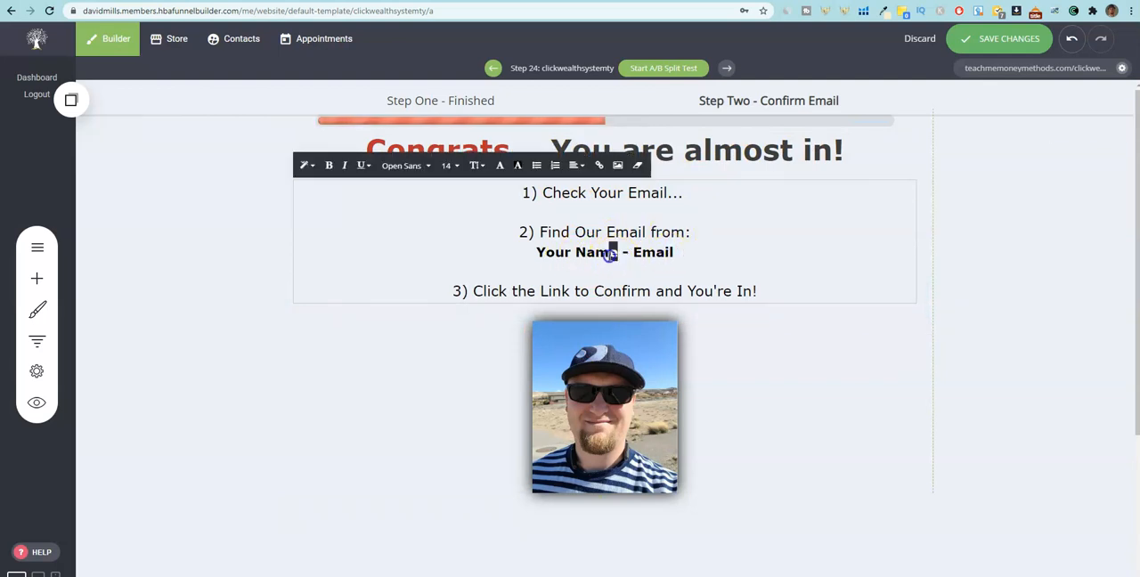
text(David)
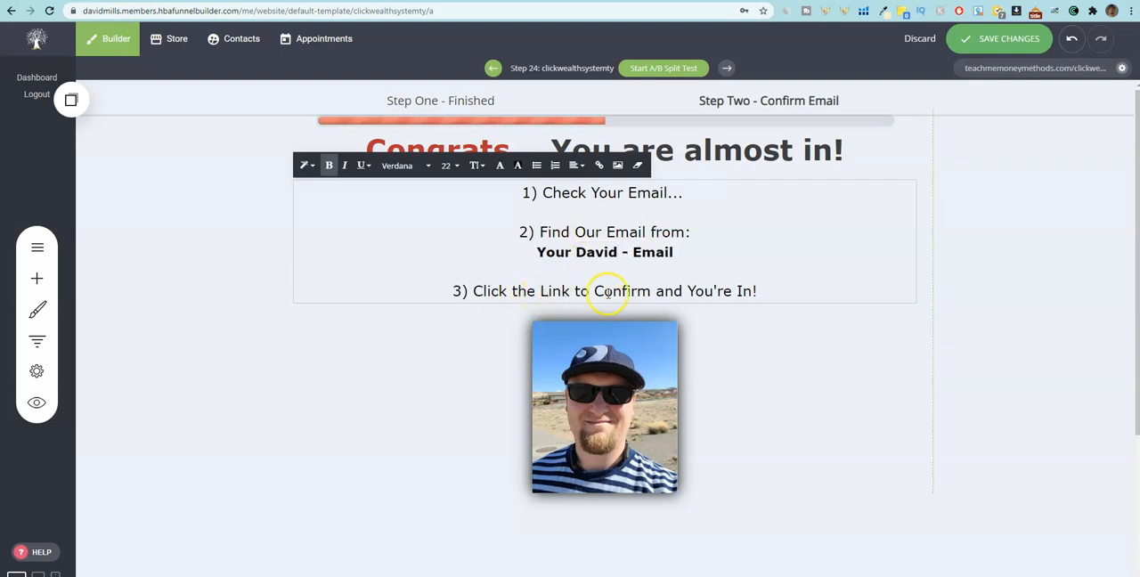
click(765, 292)
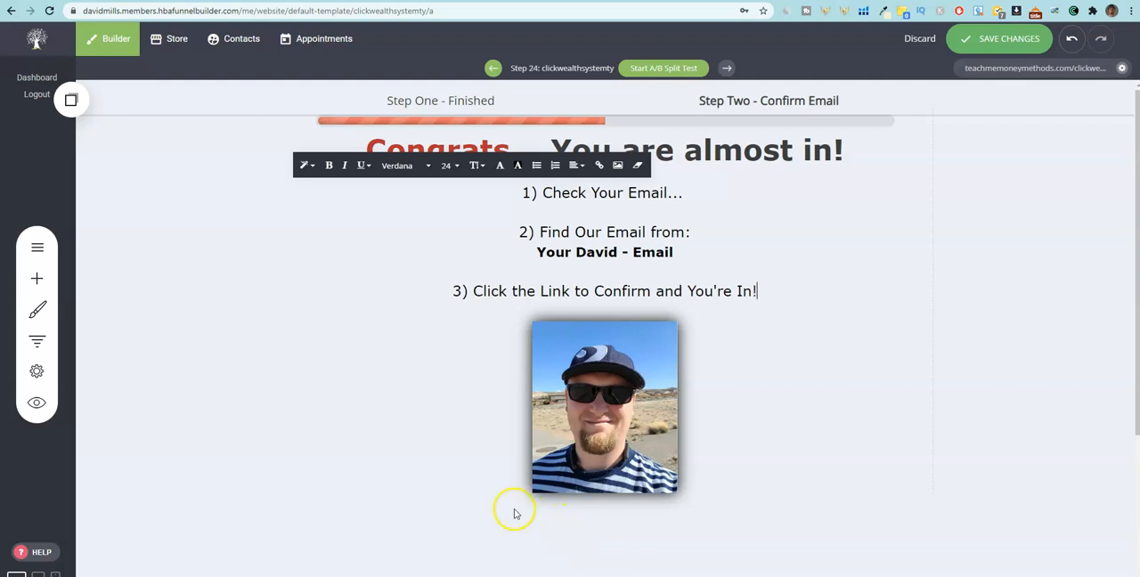
Add a button between the instruction text and the photo, and set its text to "Show Me how to get my first paycheck!".
click(35, 278)
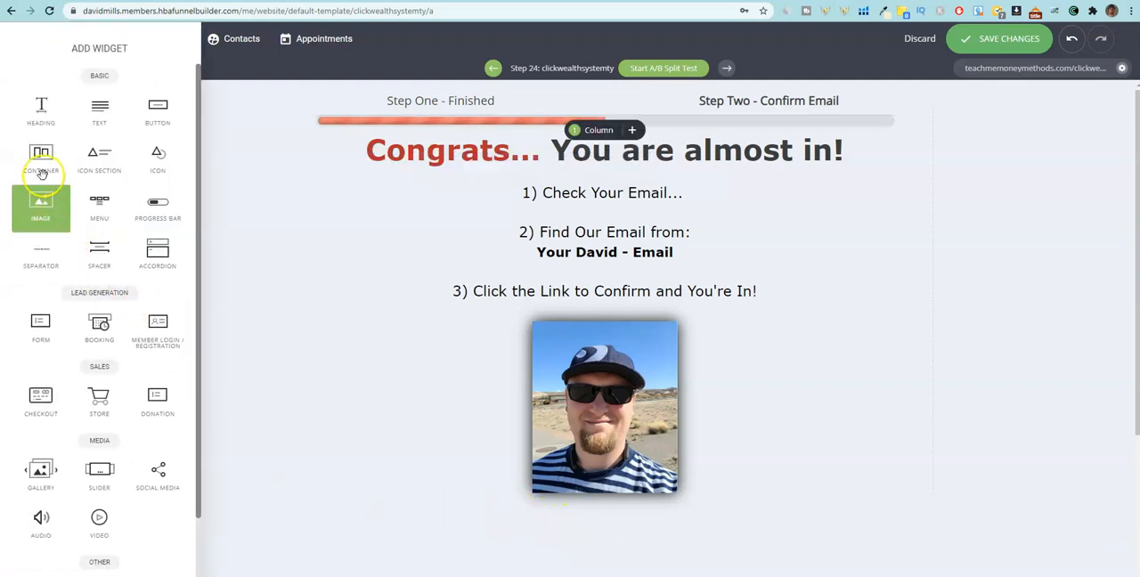
drag(163, 122, 564, 325)
click(603, 318)
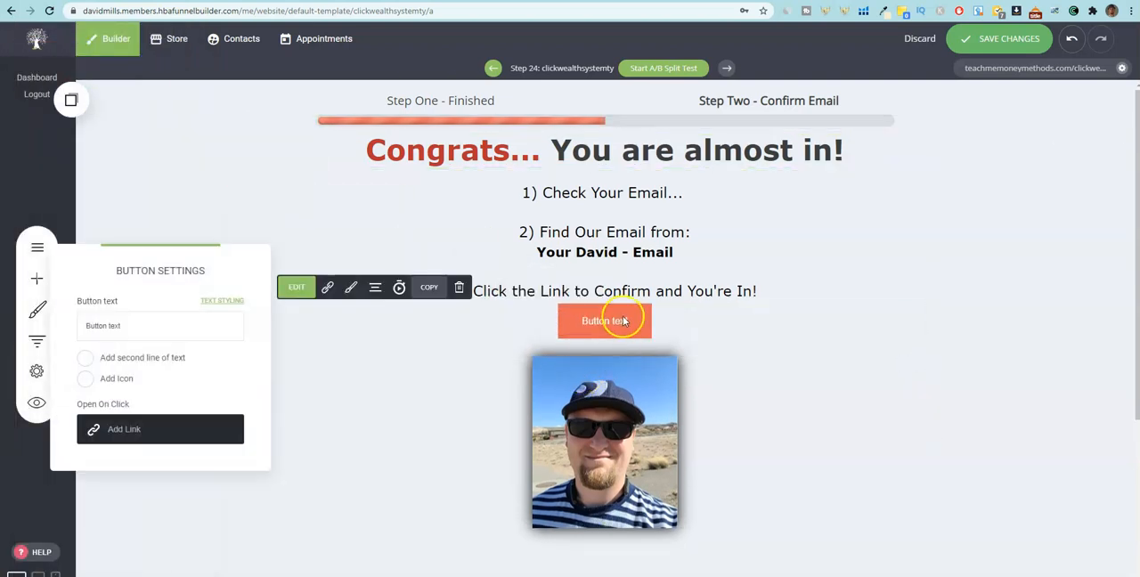
text(s)
click(71, 328)
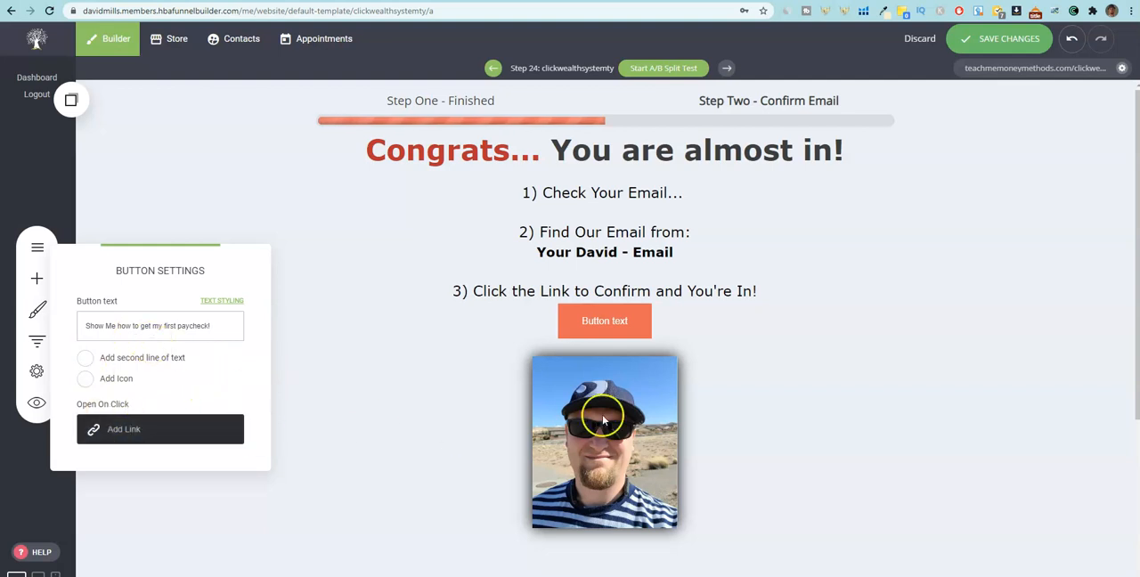
click(734, 365)
click(628, 323)
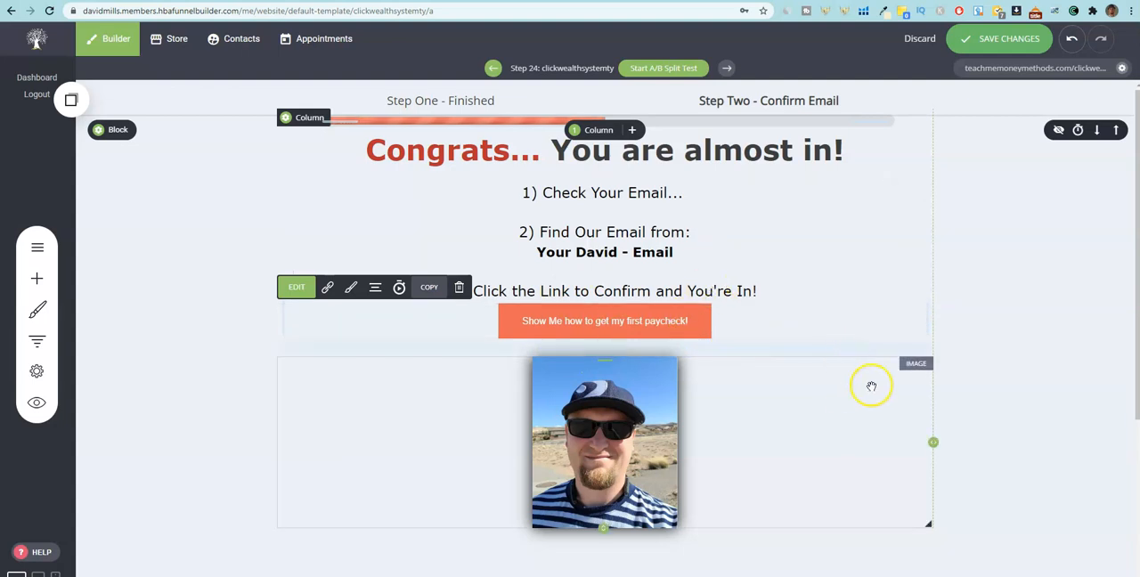
click(814, 425)
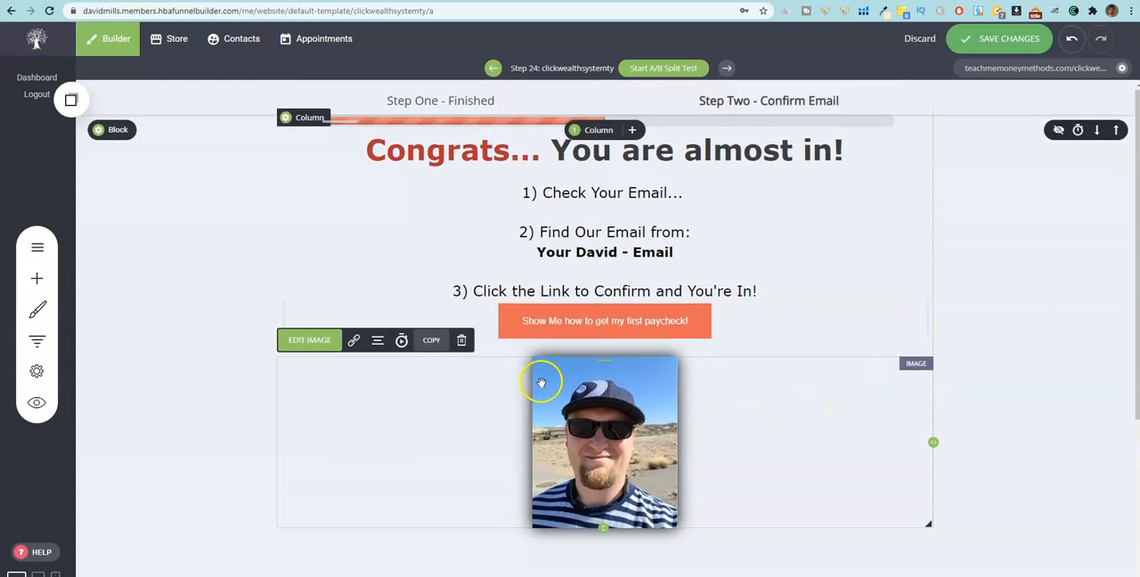
Add an image between the "Congrats... You are almost in!" heading and the instructions, using the yellow Teach Me Money Methods logo.
click(38, 282)
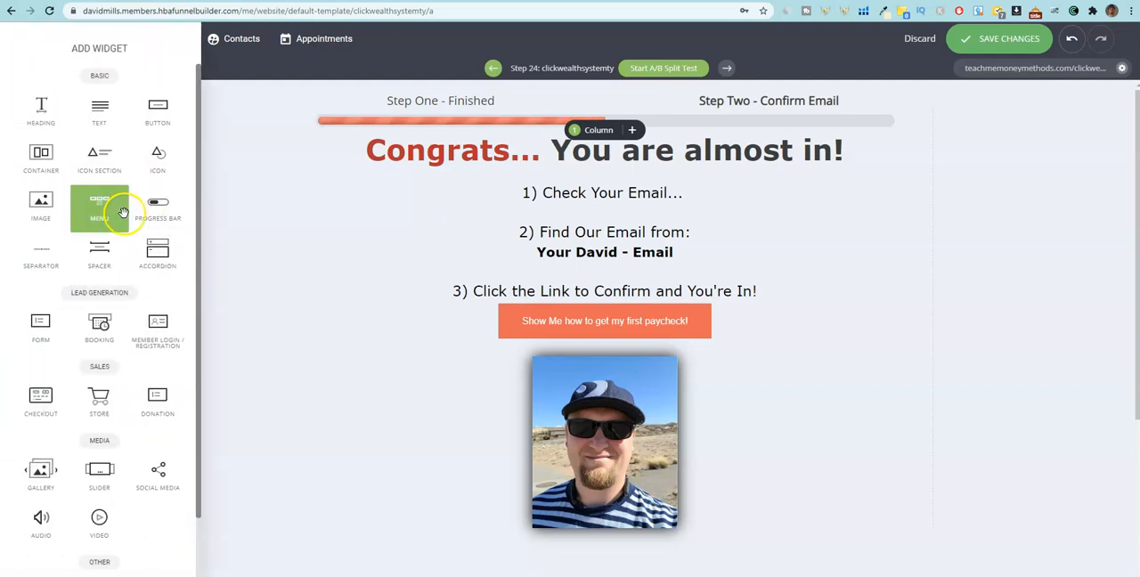
drag(45, 205, 555, 189)
click(80, 245)
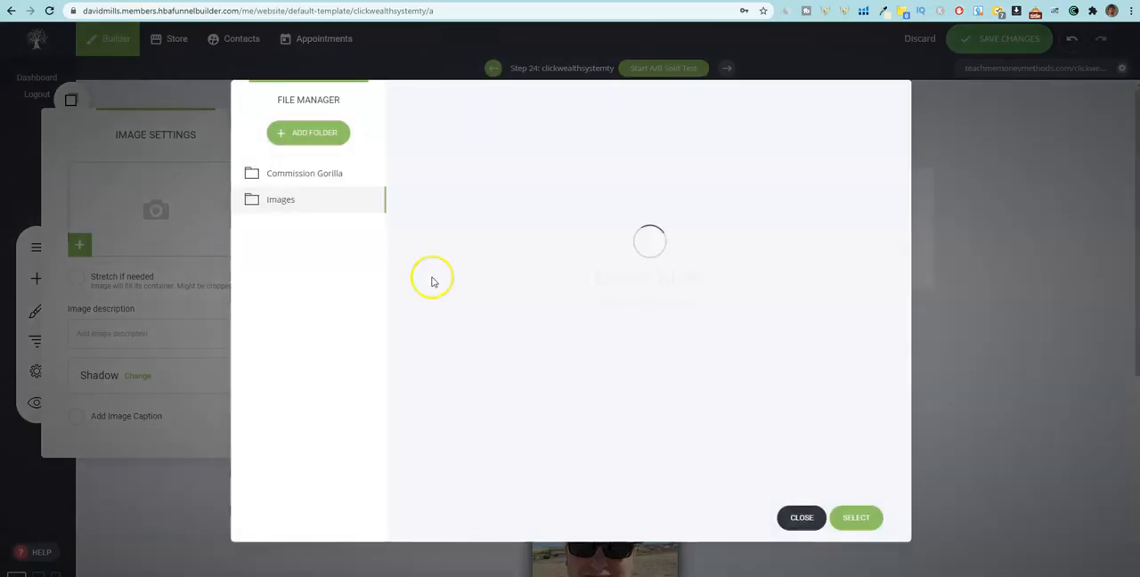
double_click(757, 299)
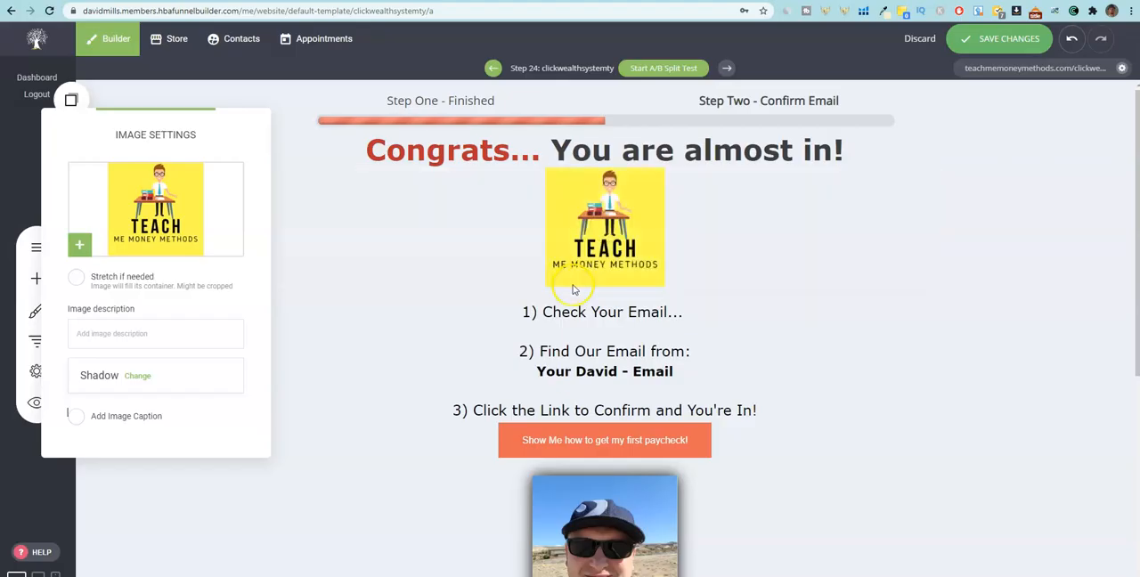
click(830, 287)
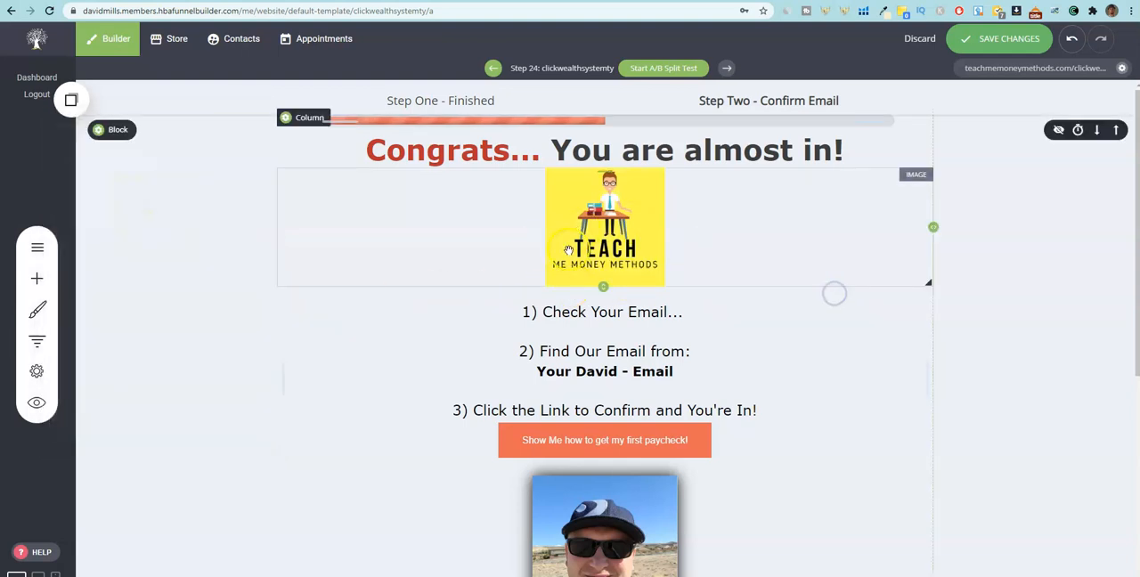
scroll(681, 294, down, 3)
scroll(664, 338, up, 2)
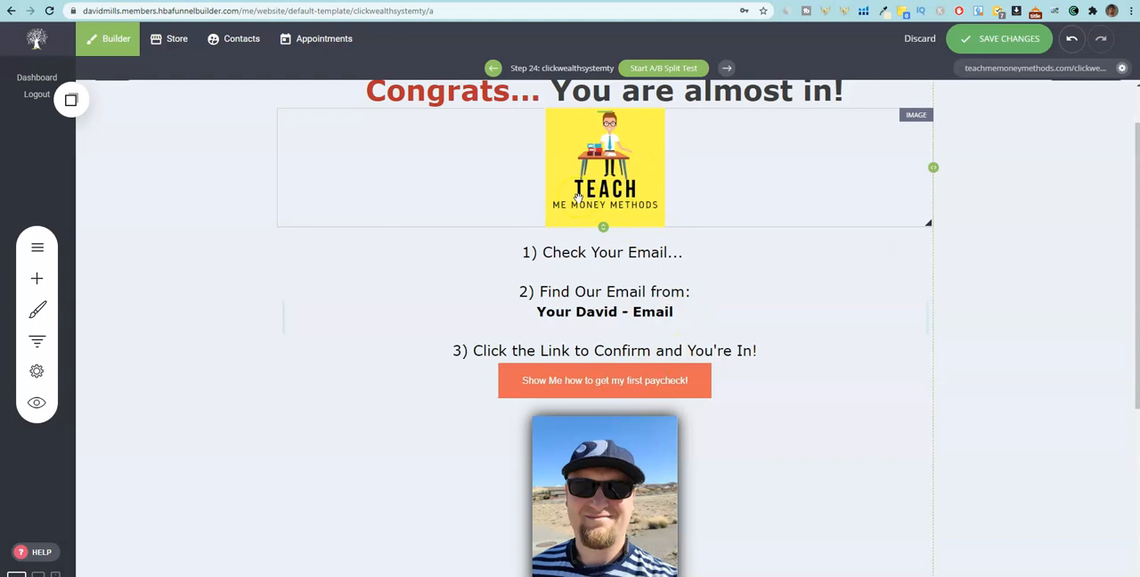
Copy the encrypted HopLink from the HopLink Generator and set it as the external link of the "Show Me how to get my first paycheck!" button.
click(755, 508)
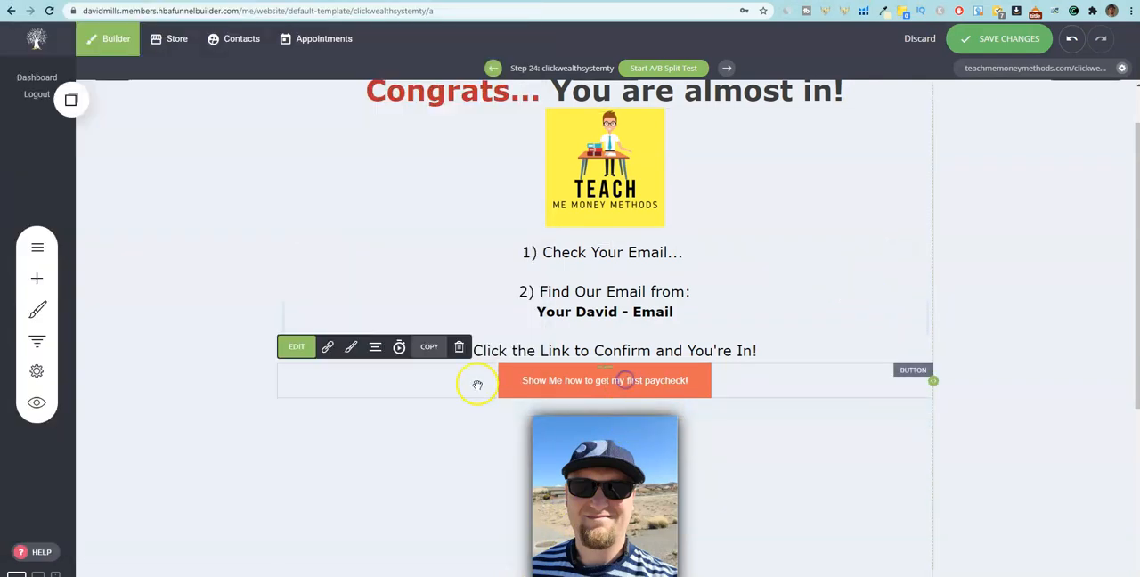
click(327, 346)
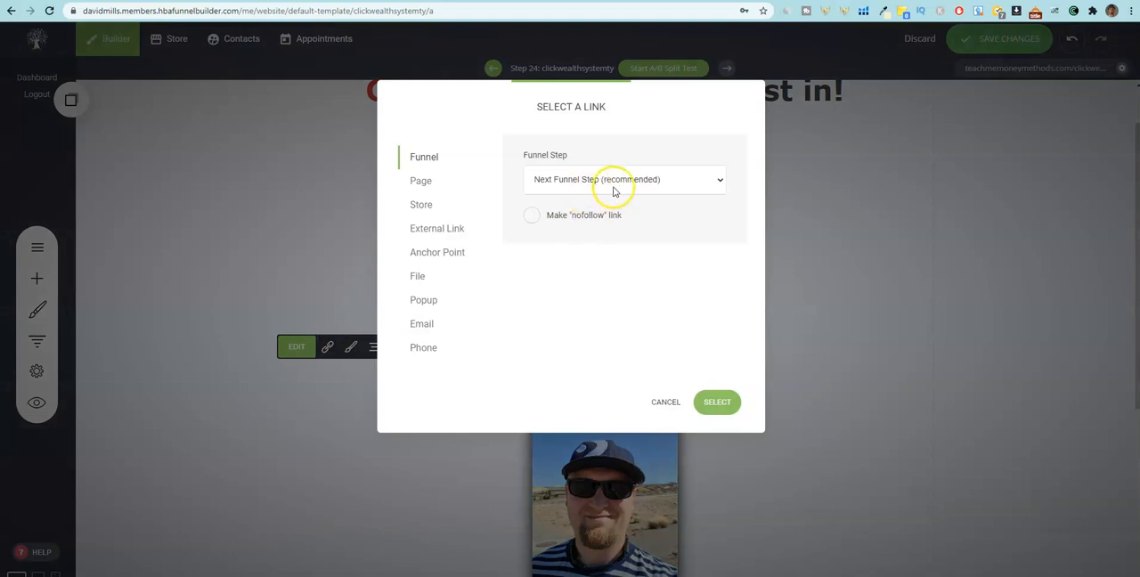
click(454, 232)
click(599, 236)
key(ctrl+v)
click(718, 401)
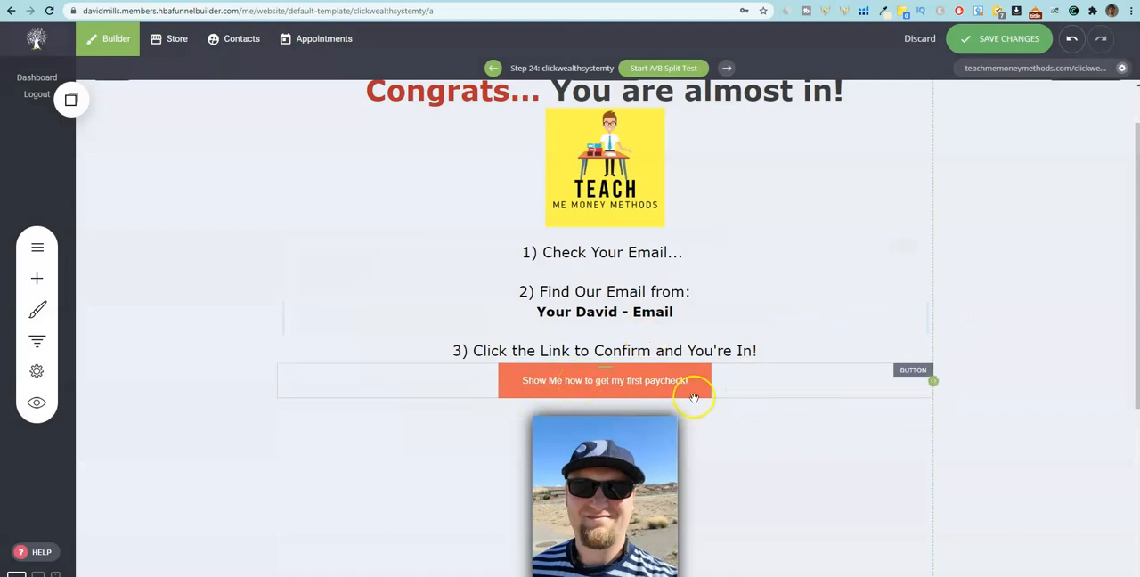
Check the thank you page layout from top to end and save its changes.
scroll(707, 400, down, 4)
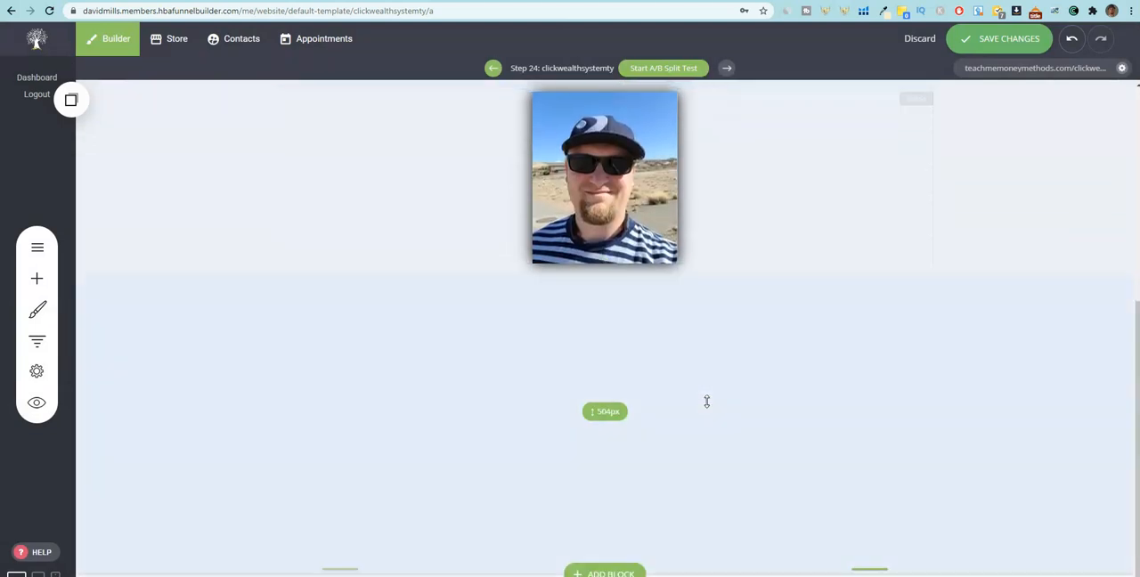
scroll(707, 402, up, 5)
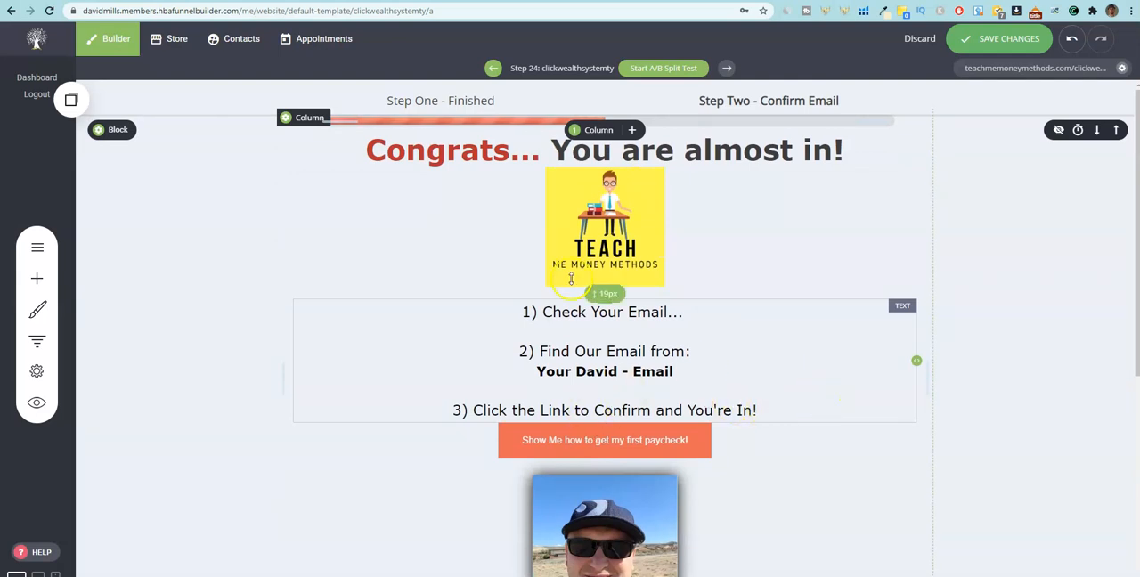
scroll(777, 465, down, 3)
scroll(778, 465, up, 3)
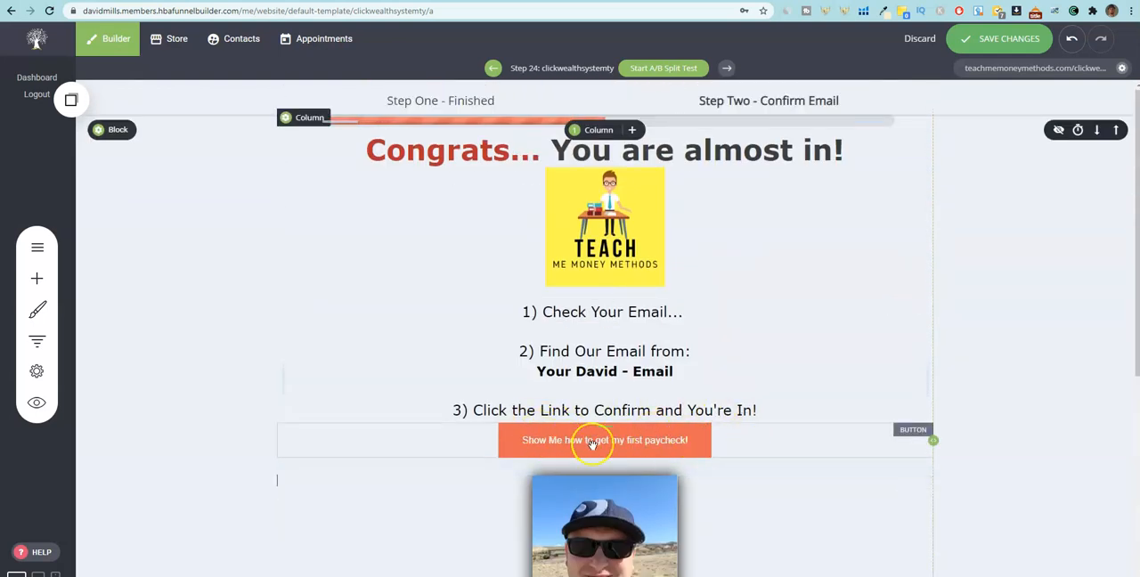
click(985, 44)
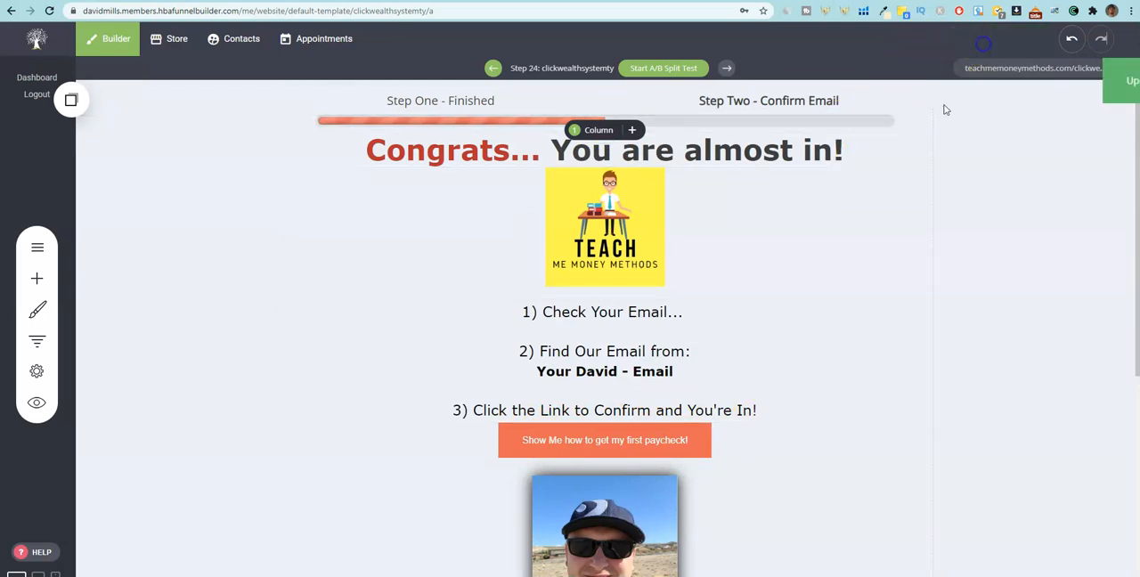
Move the clickwealthsystemty step directly below clickwealthsystem in the Testing Pages group of the funnel.
click(37, 340)
scroll(194, 437, down, 10)
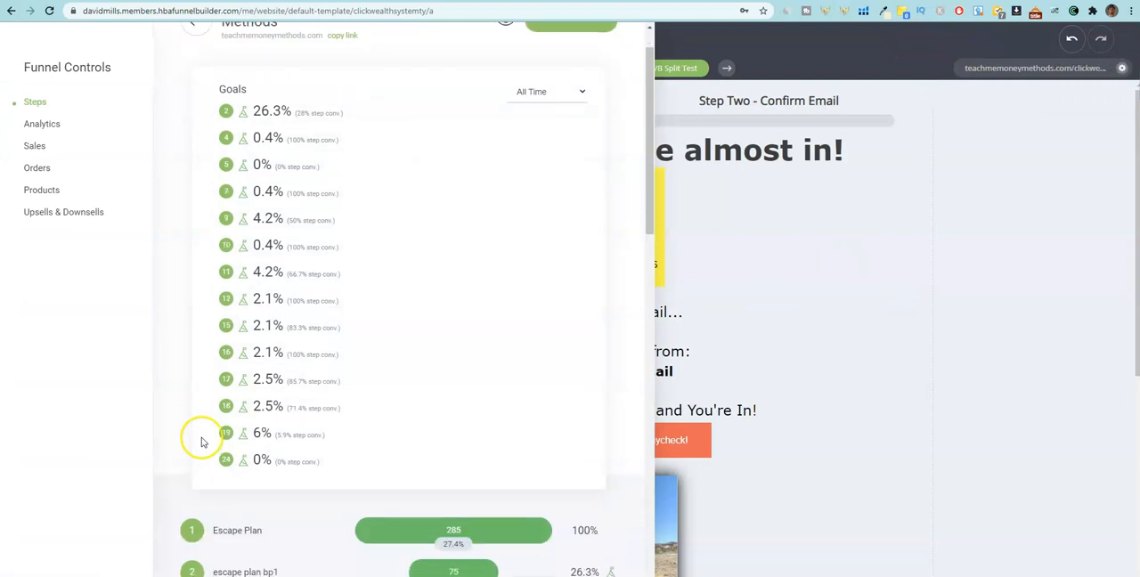
drag(171, 518, 186, 166)
scroll(189, 196, up, 3)
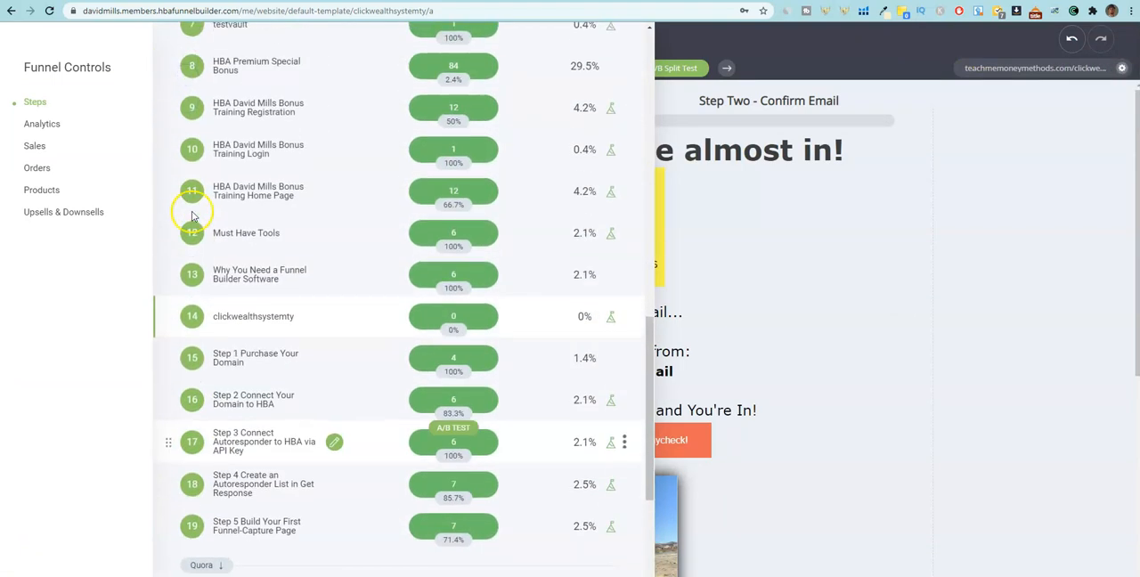
scroll(191, 217, up, 3)
drag(158, 438, 163, 69)
scroll(236, 211, up, 5)
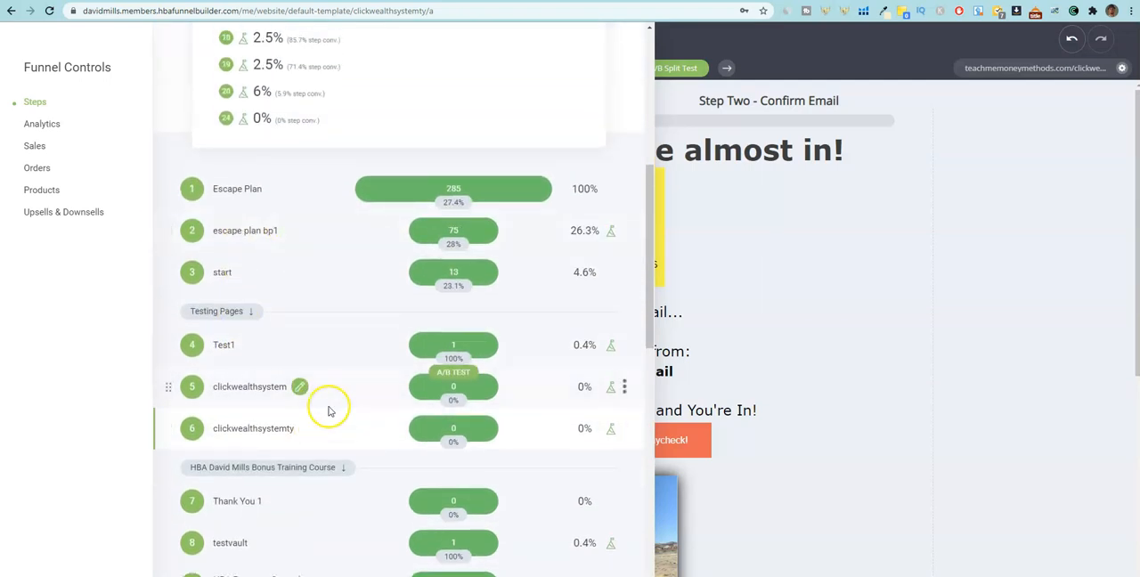
Open the clickwealthsystem step, set its form's thank you page to the clickwealthsystemty funnel step, and save the changes.
click(228, 389)
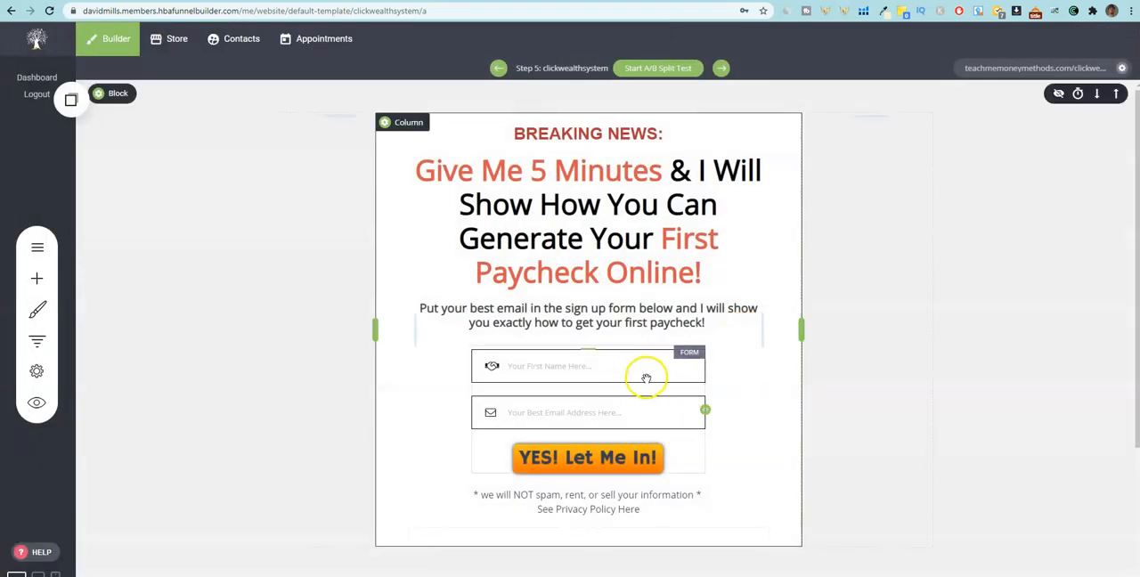
click(626, 367)
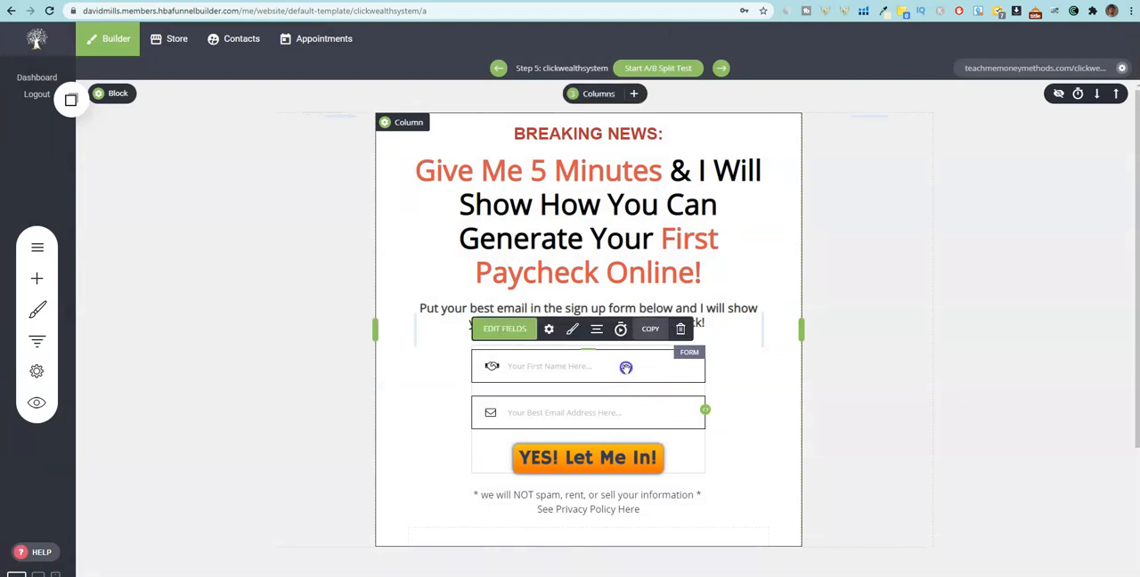
click(549, 330)
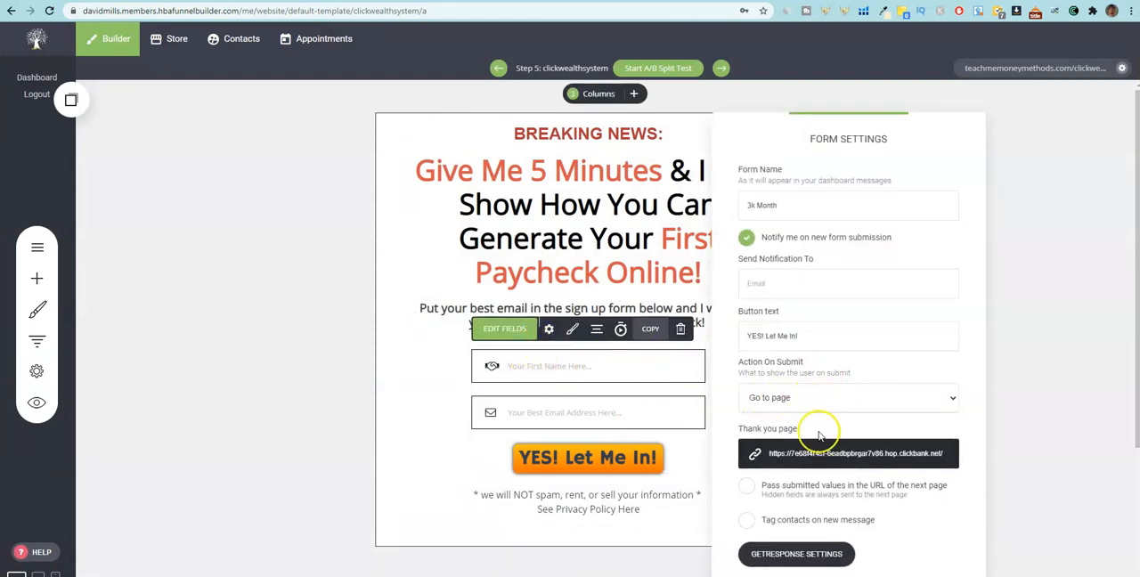
click(820, 462)
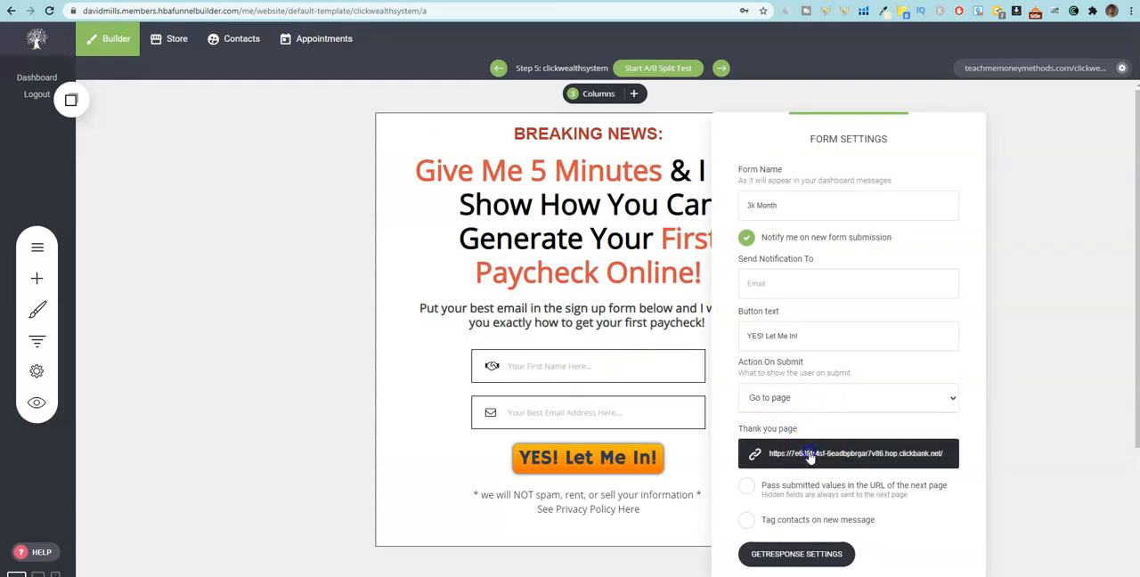
click(425, 156)
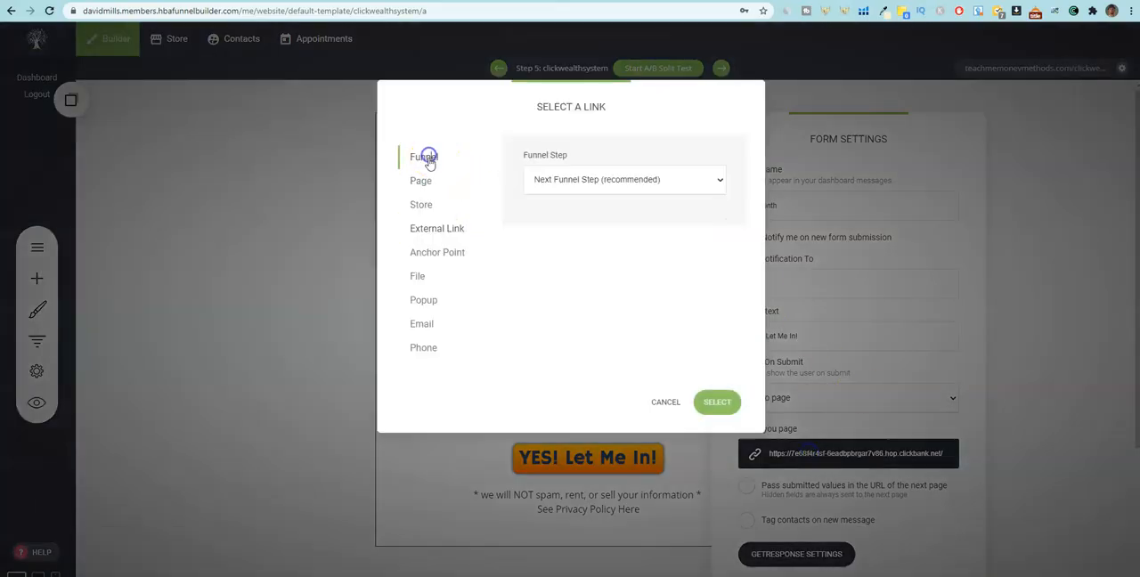
click(608, 180)
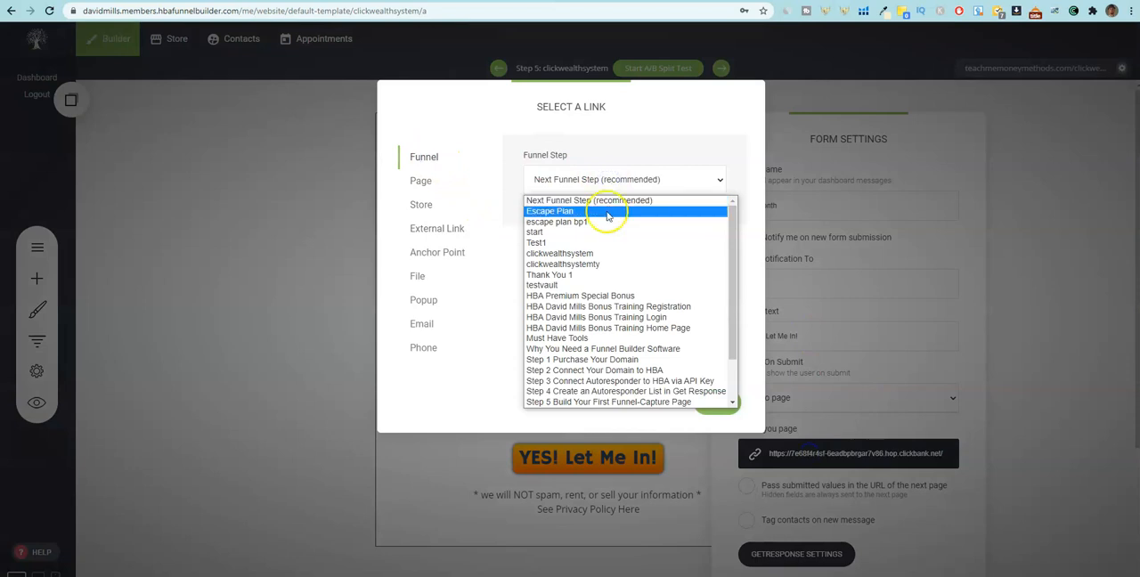
click(584, 264)
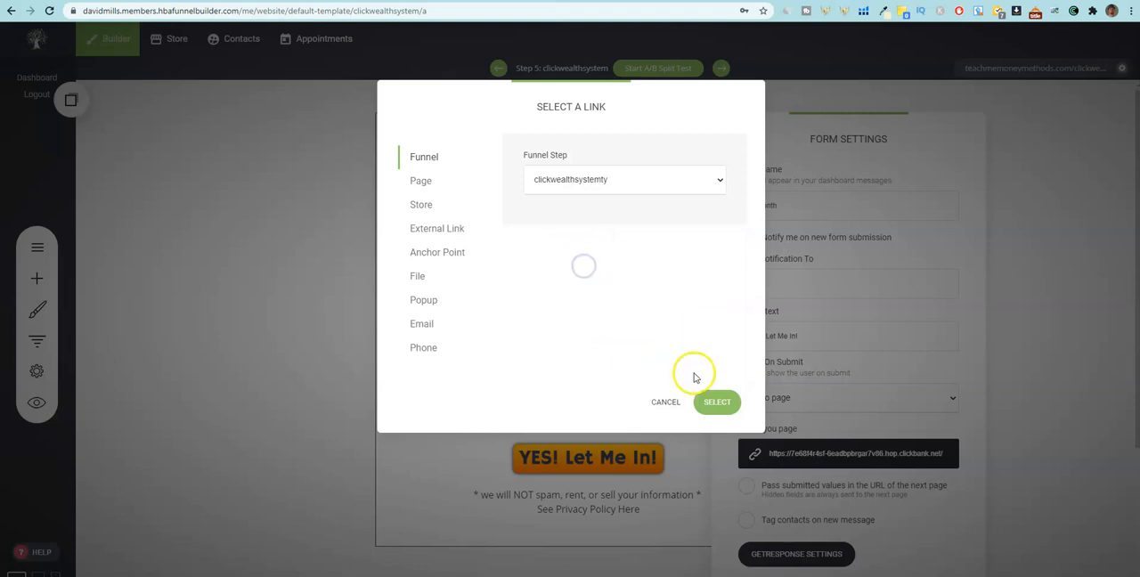
click(716, 401)
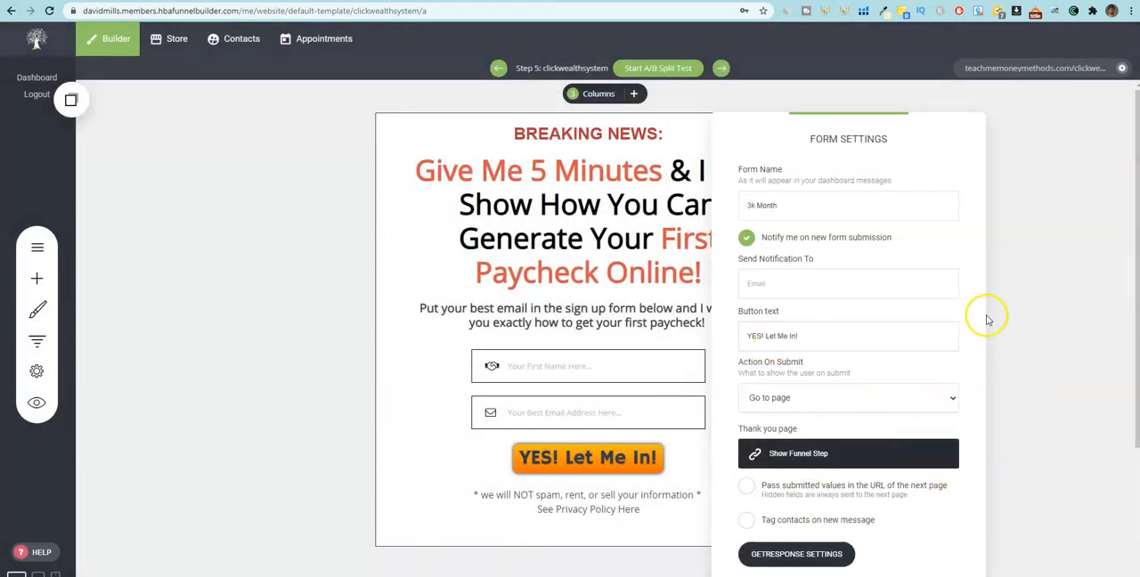
click(1059, 357)
click(1010, 48)
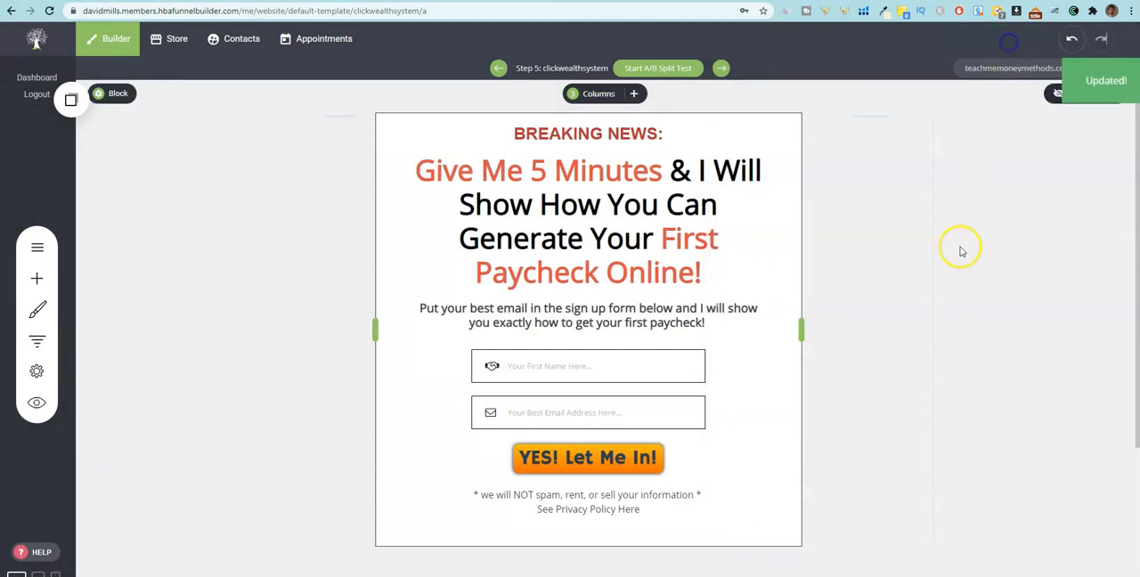
Open the live clickwealthsystem capture page and review its web address and content.
scroll(892, 386, down, 3)
scroll(889, 390, up, 3)
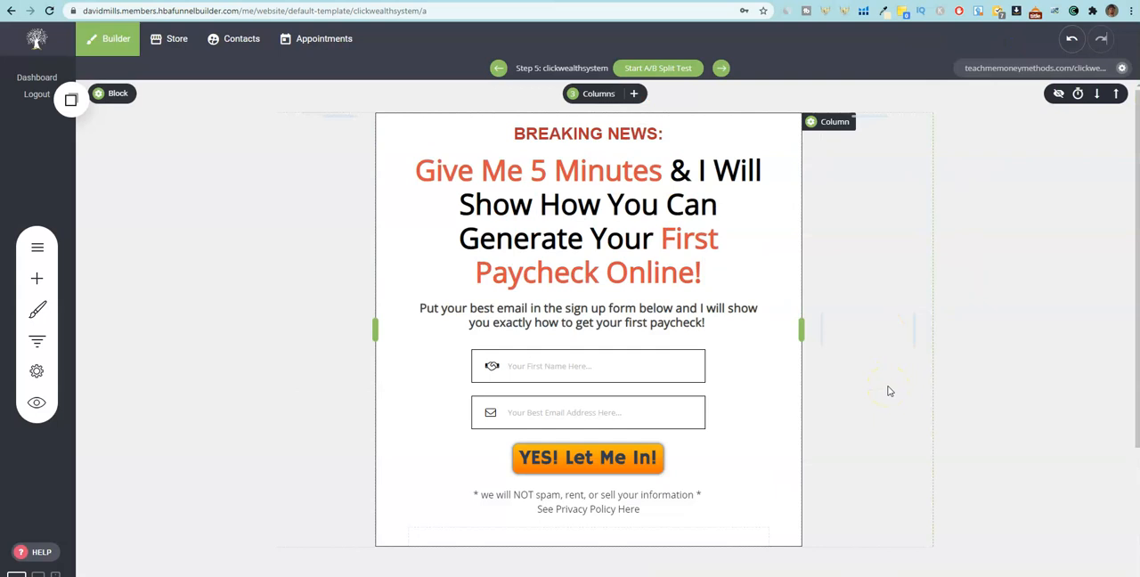
scroll(1009, 364, down, 1)
scroll(1010, 363, up, 1)
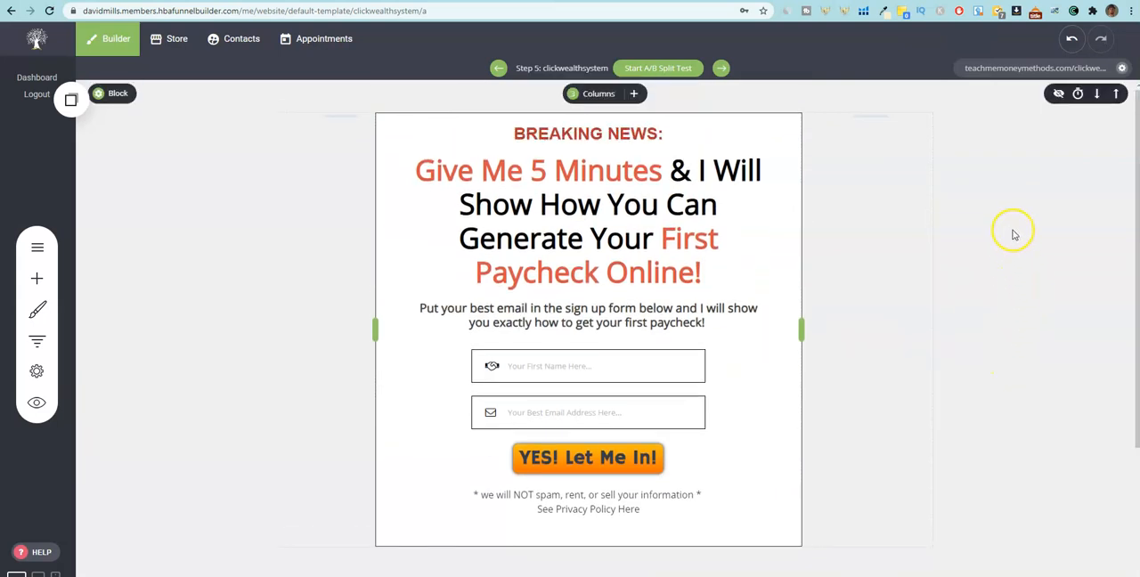
click(1058, 70)
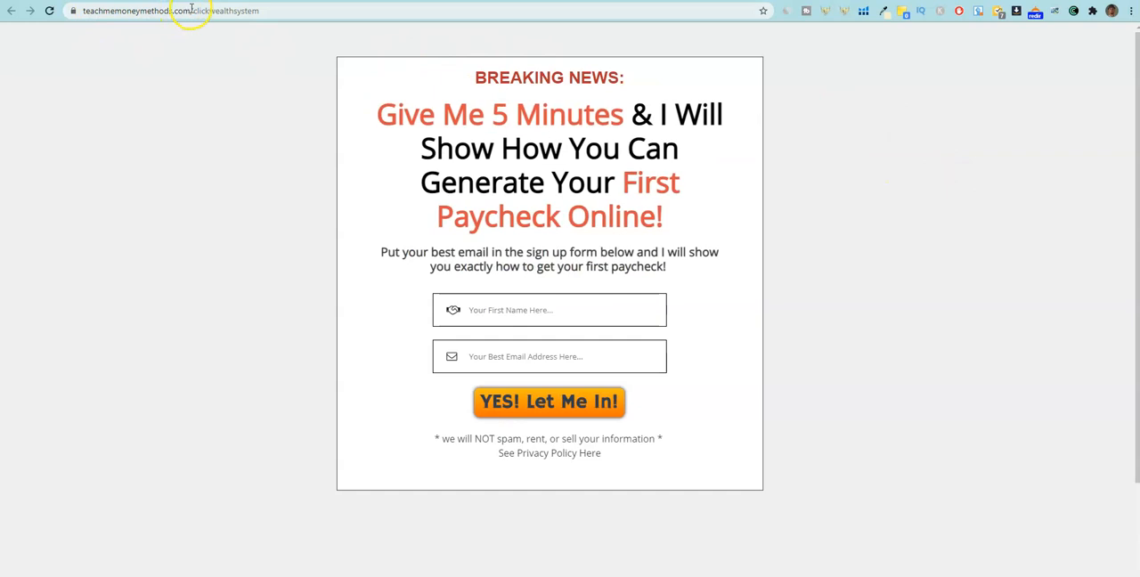
click(254, 11)
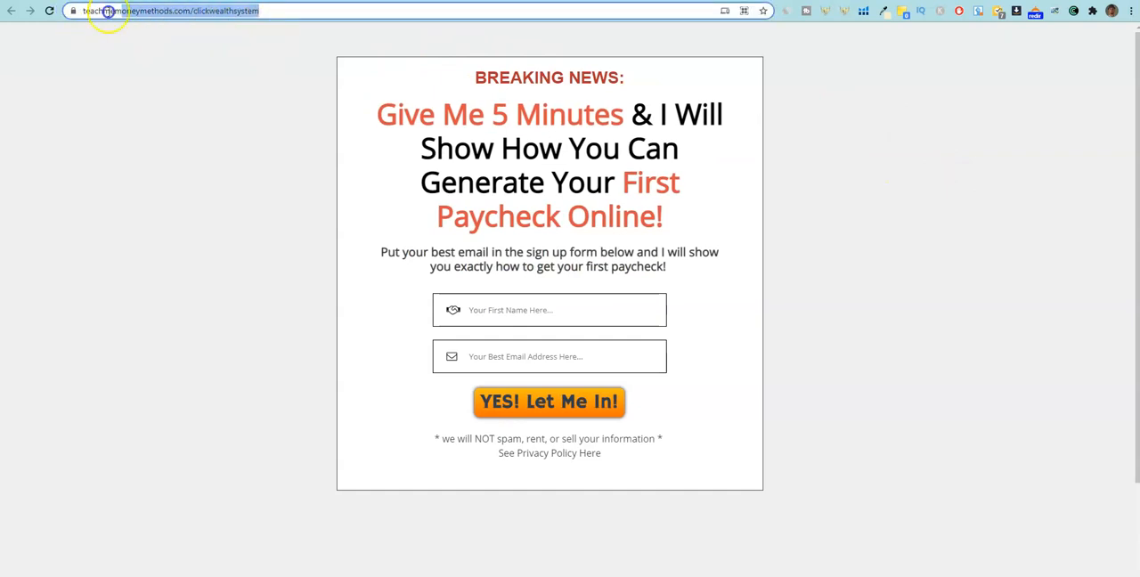
drag(151, 14, 336, 9)
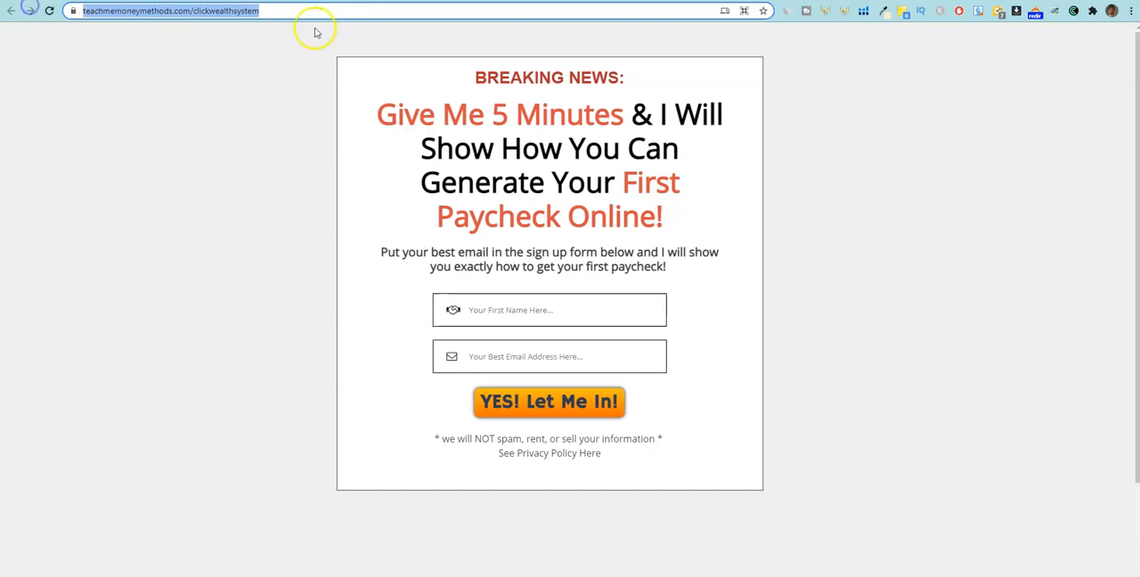
click(293, 11)
click(256, 115)
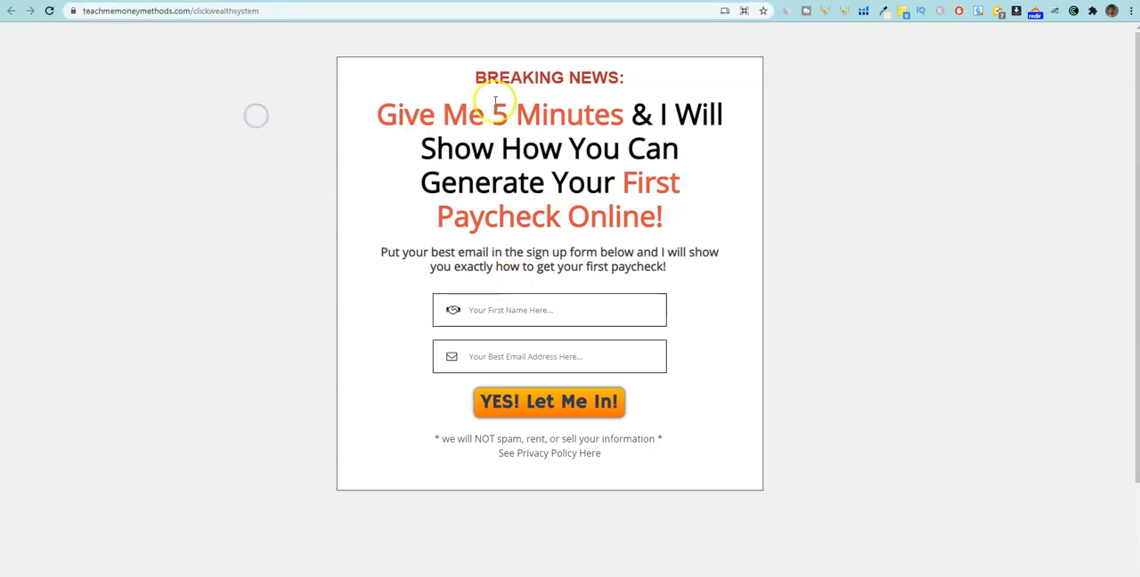
scroll(525, 205, down, 1)
scroll(526, 249, up, 1)
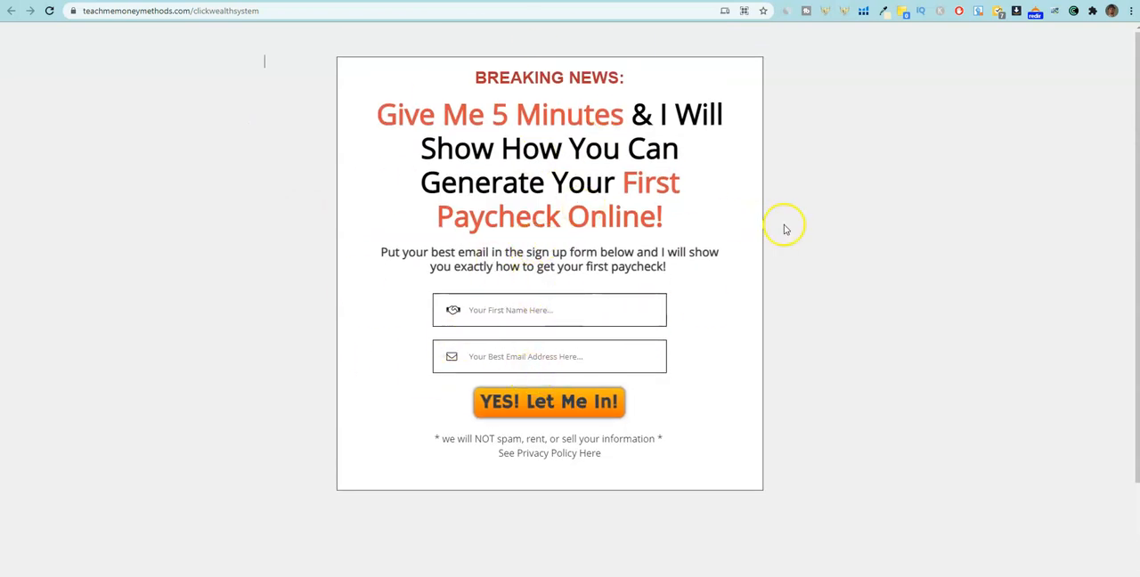
Test the live capture form by entering a first name and e-mail address and submitting it.
click(505, 309)
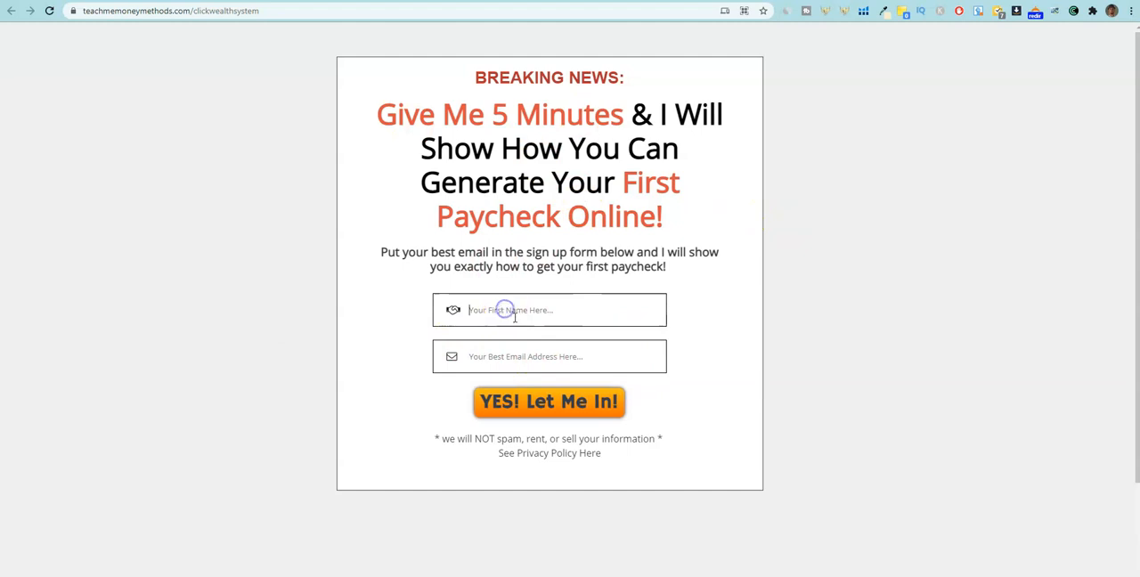
text(DAvid)
key(BackSpace)
key(BackSpace)
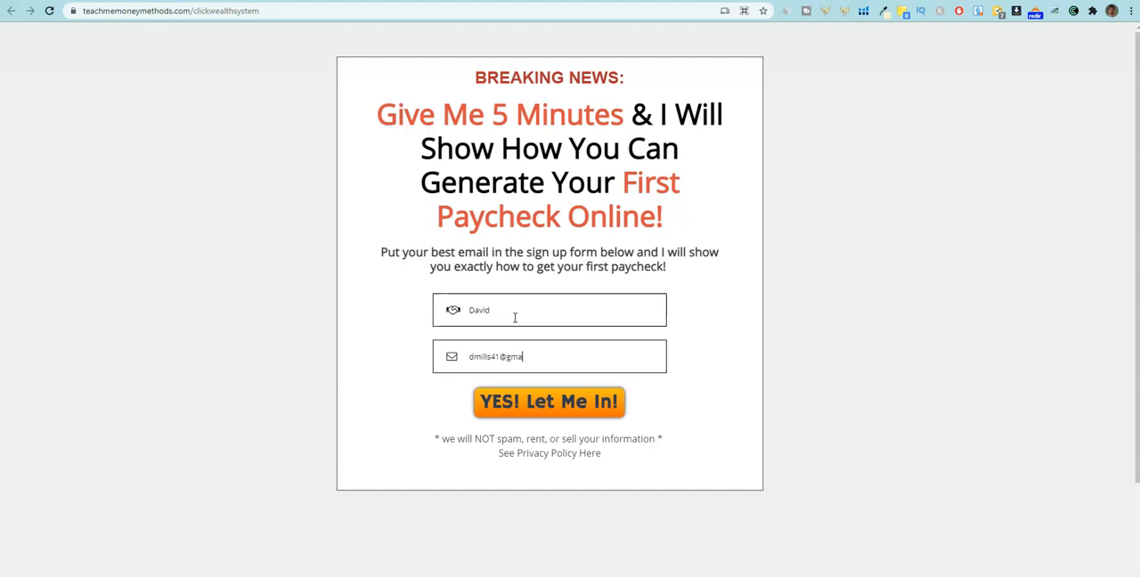
click(514, 404)
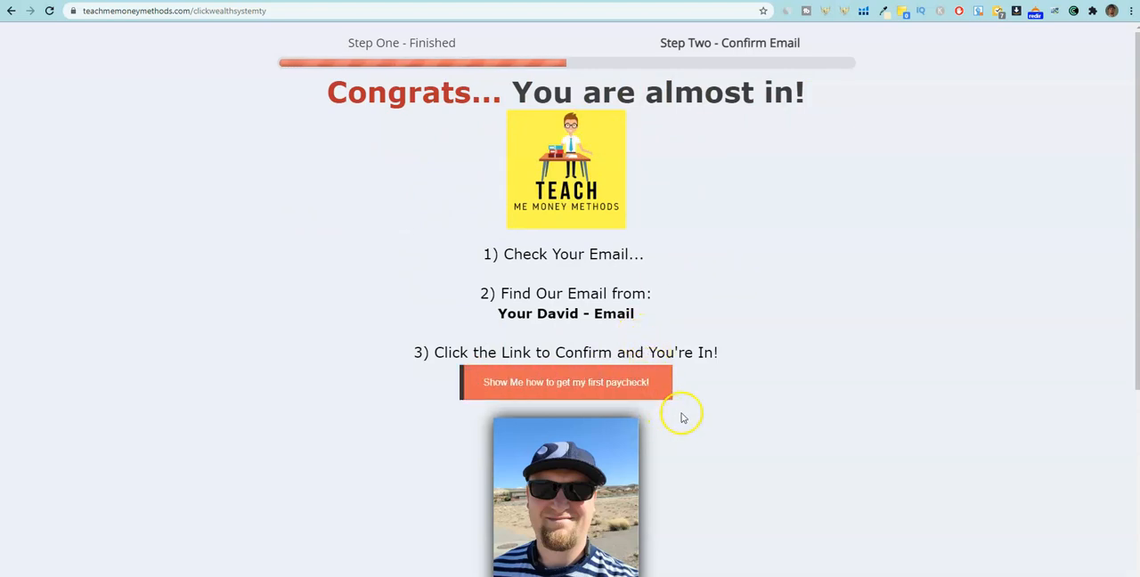
Follow the "Show Me how to get my first paycheck!" button to the offer page and dismiss the "Wait! Don't Leave Yet!" popup.
scroll(682, 417, down, 3)
scroll(682, 417, up, 3)
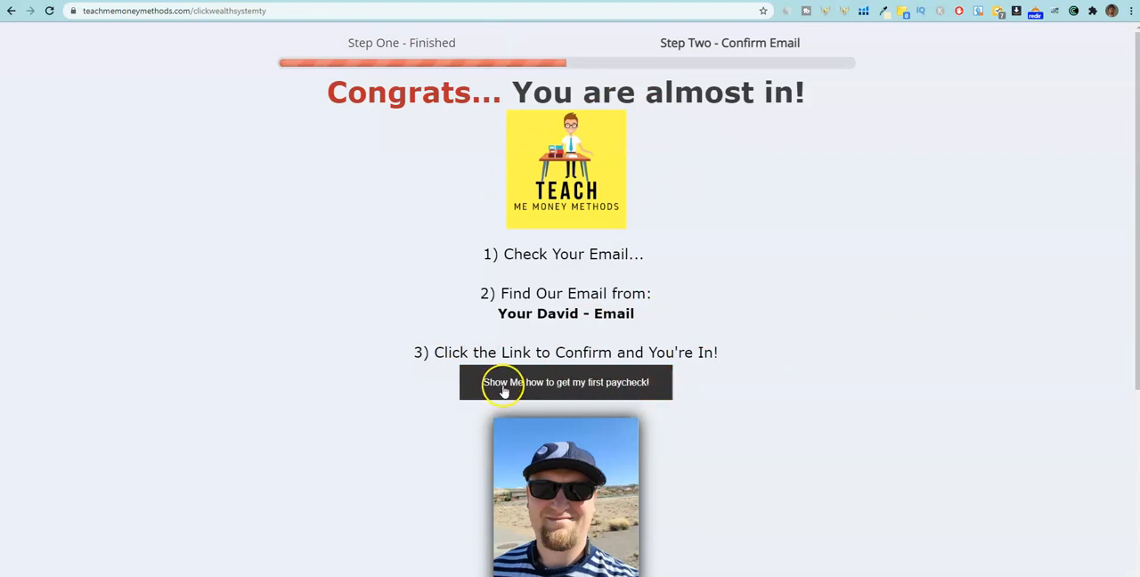
click(576, 385)
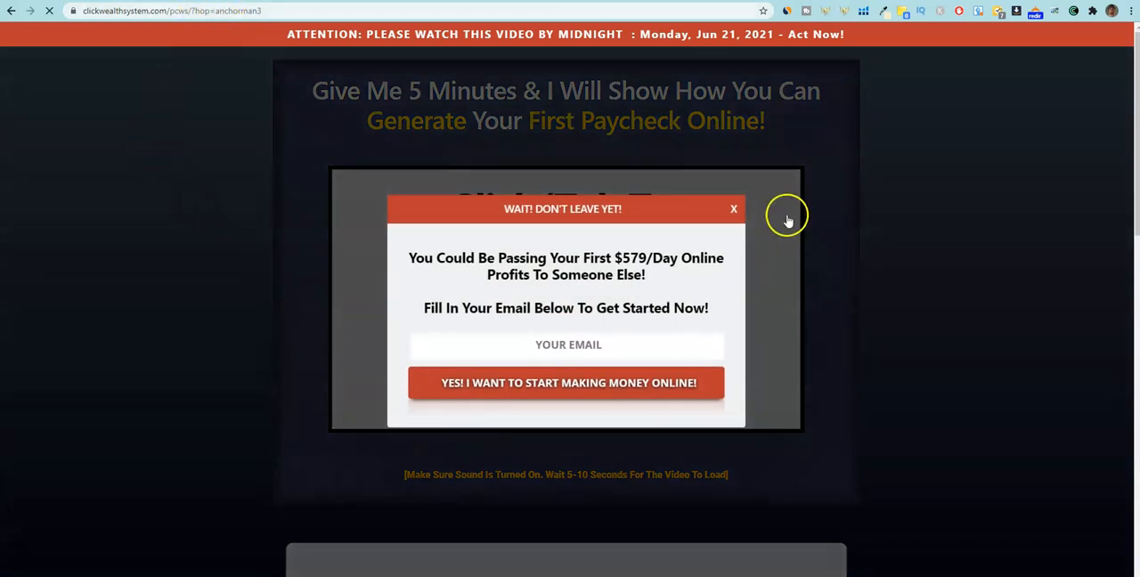
click(734, 208)
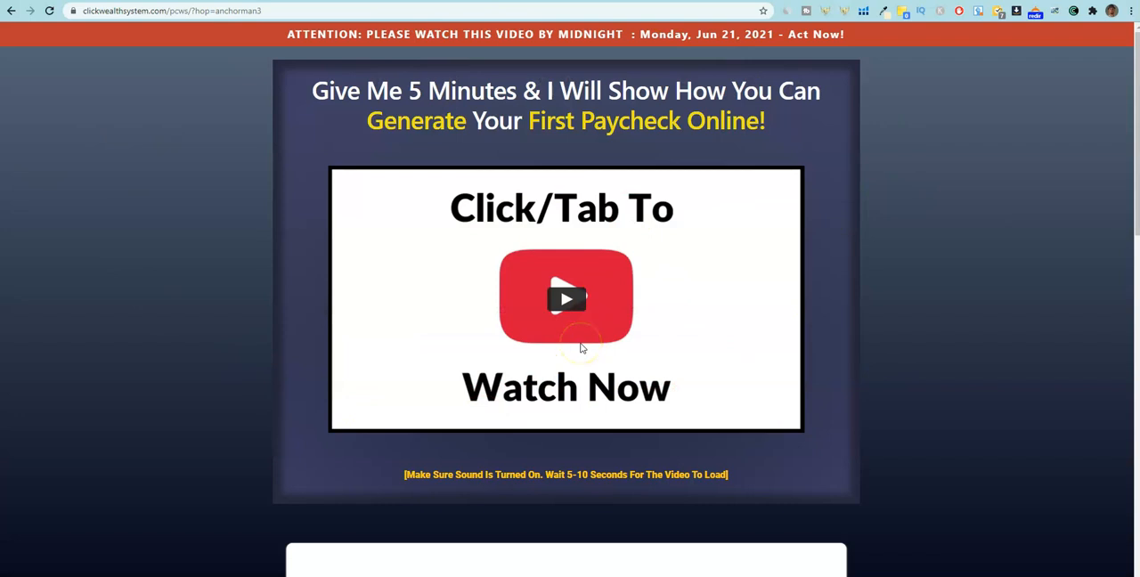
Look over the Click Wealth System sales page, then start and pause its video.
scroll(581, 349, down, 3)
scroll(581, 348, up, 3)
click(565, 311)
click(681, 283)
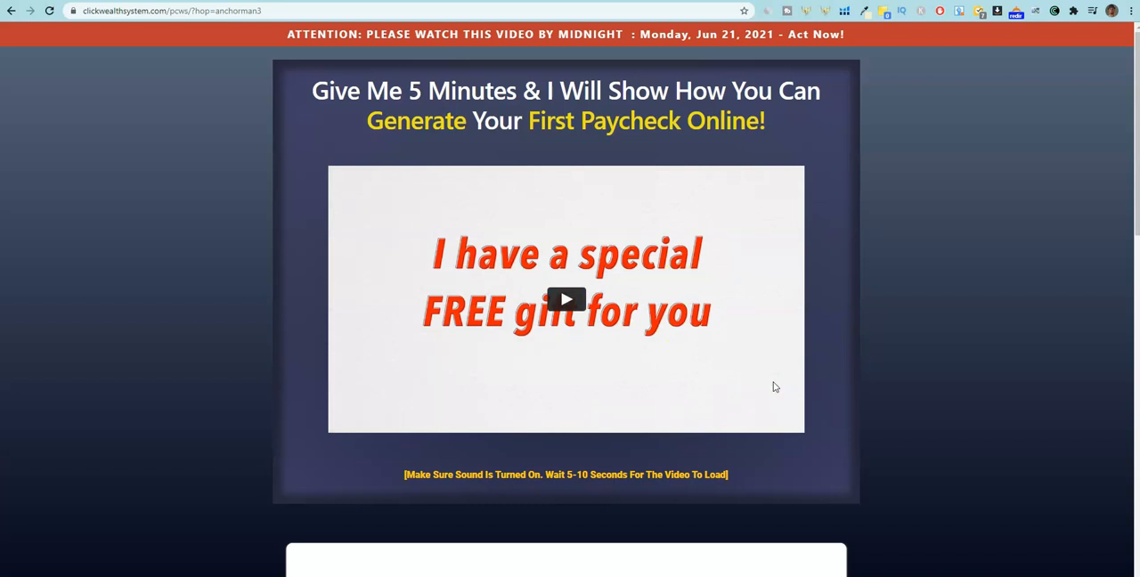
Return to the clickwealthsystem capture page in the funnel builder and look it over.
click(871, 1)
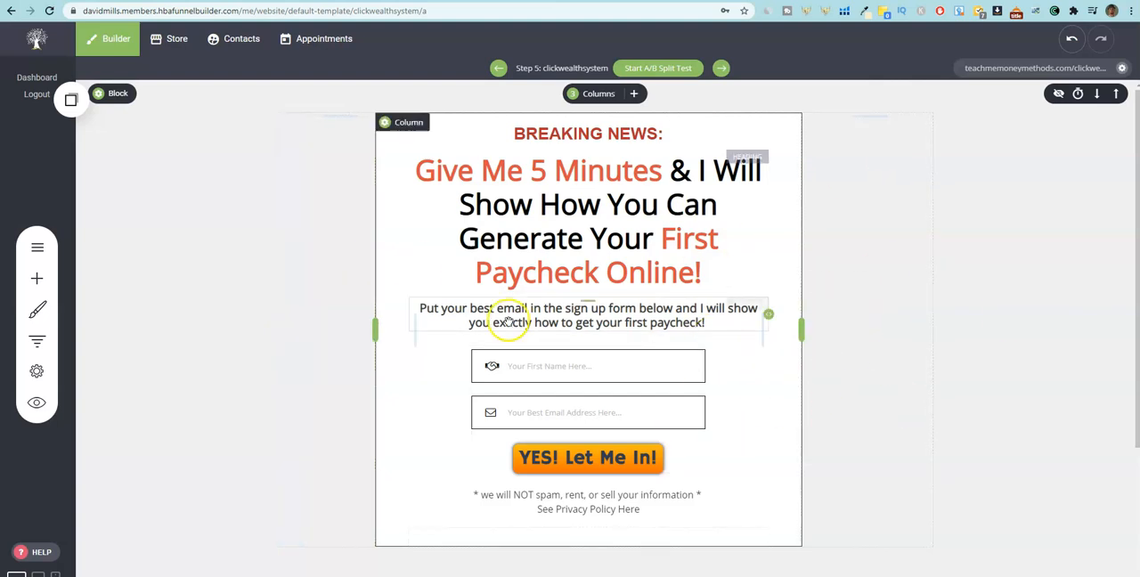
scroll(898, 425, down, 4)
scroll(898, 424, up, 4)
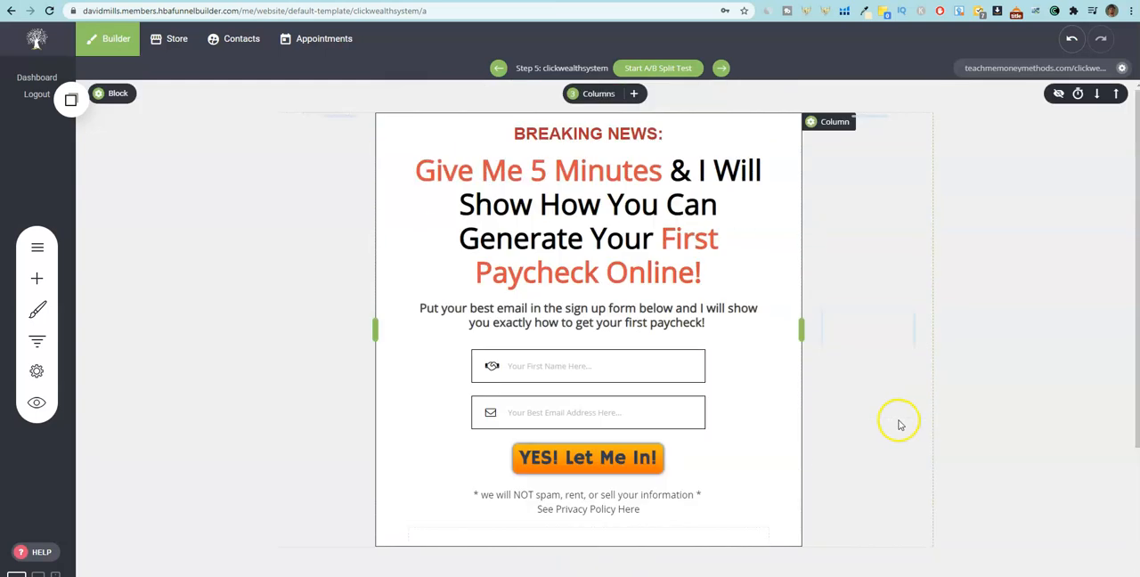